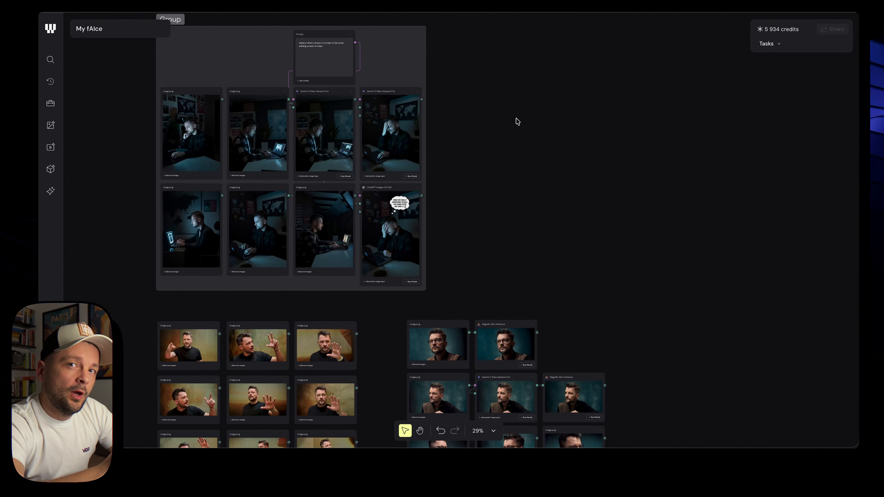
# Zoom and pan across the guinea-pig prompt, input image and Gemini 3 result nodes
pyautogui.scroll(-10, 517, 121)
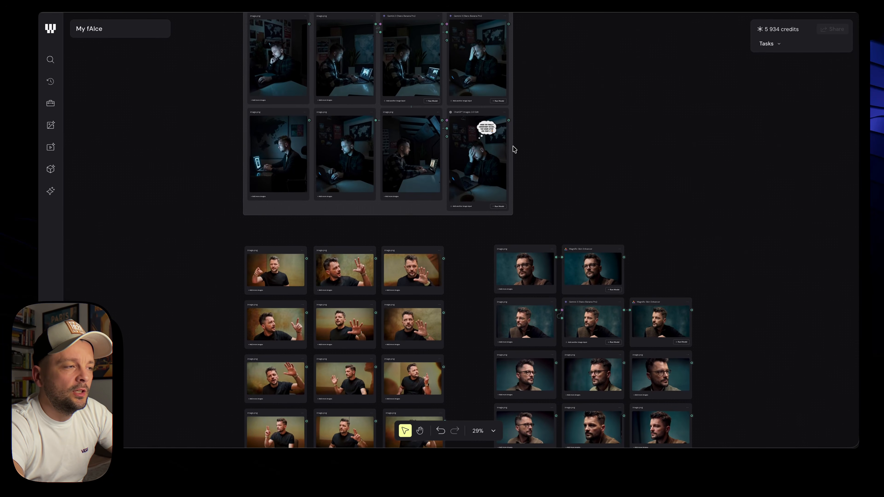
pyautogui.scroll(-8, 548, 176)
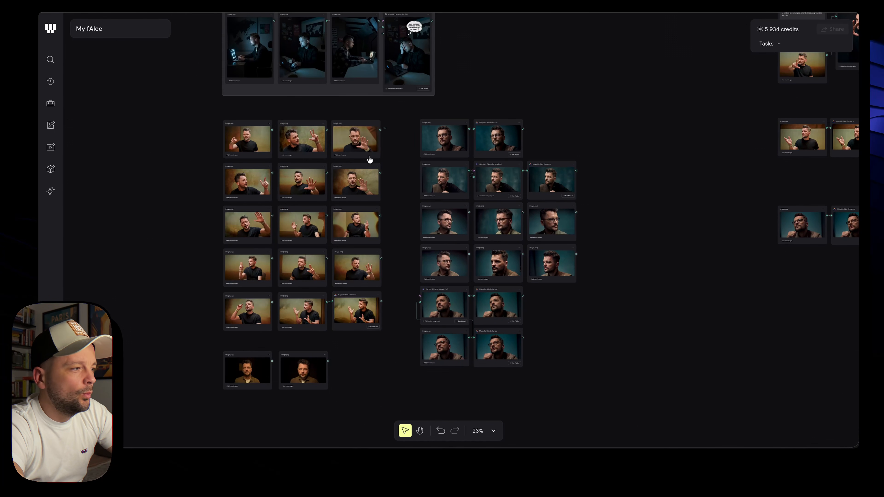
pyautogui.scroll(10, 301, 170)
pyautogui.scroll(-6, 302, 170)
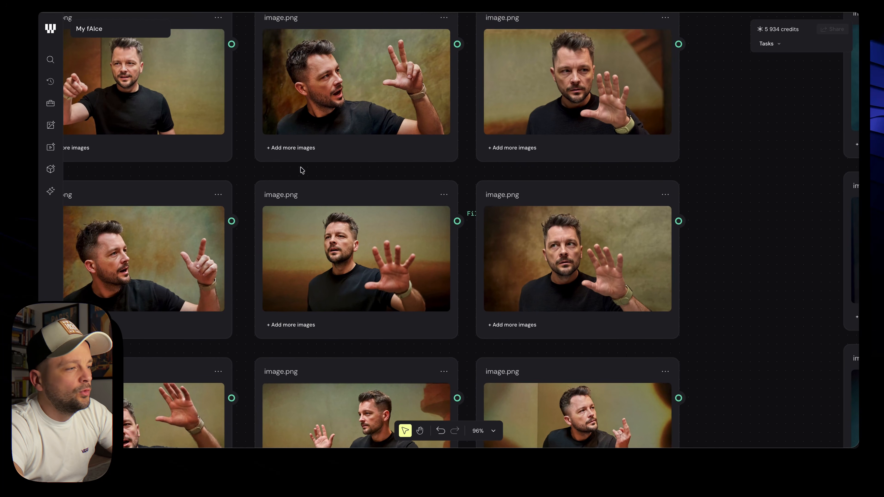
pyautogui.hscroll(1, 302, 171)
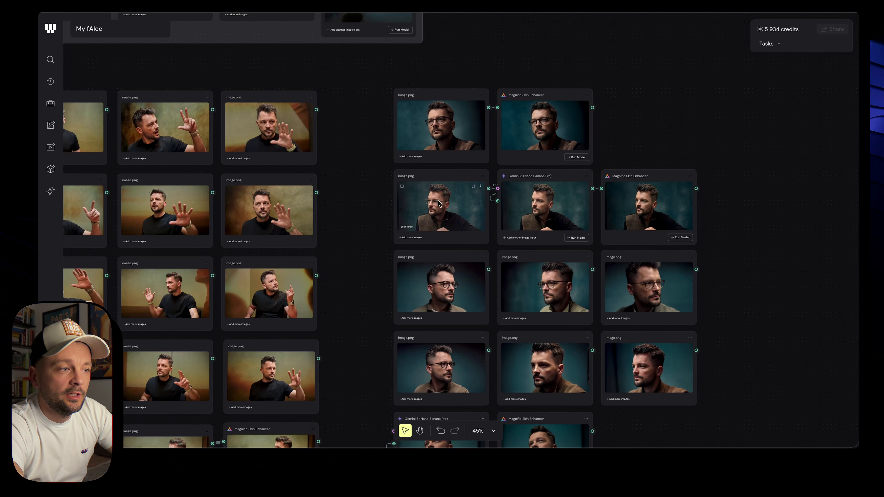
pyautogui.scroll(-3, 581, 230)
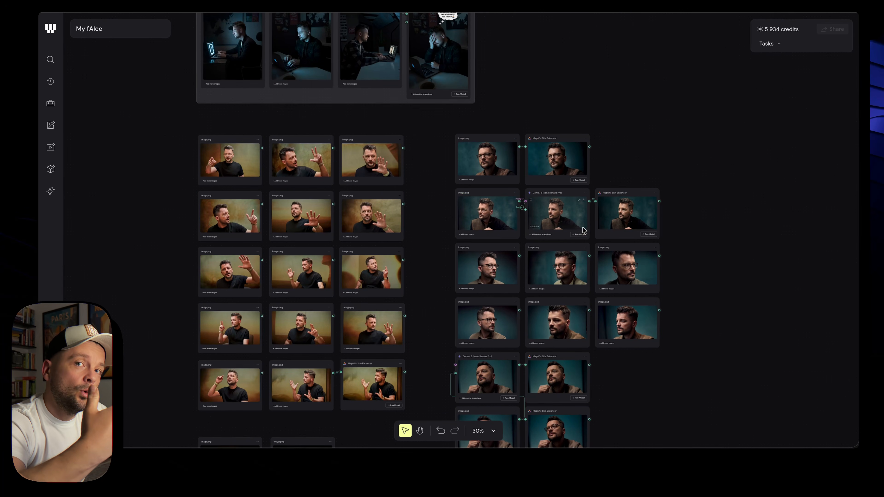
pyautogui.scroll(-3, 432, 226)
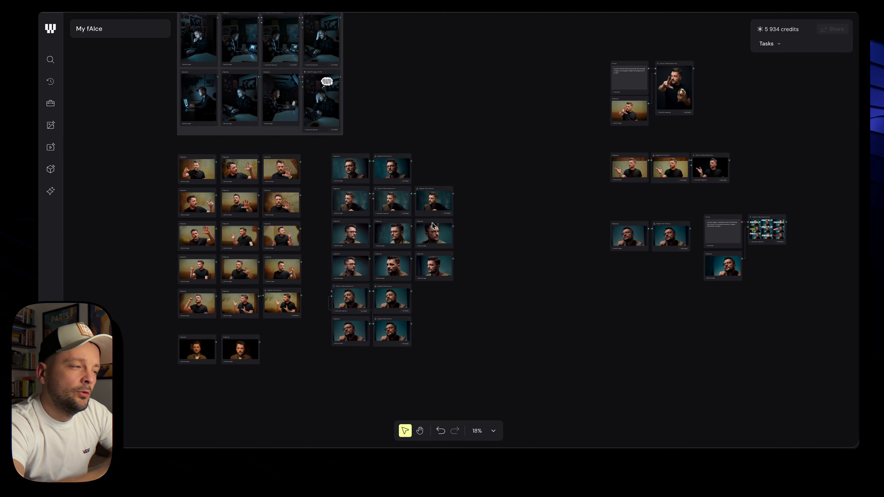
pyautogui.scroll(8, 215, 242)
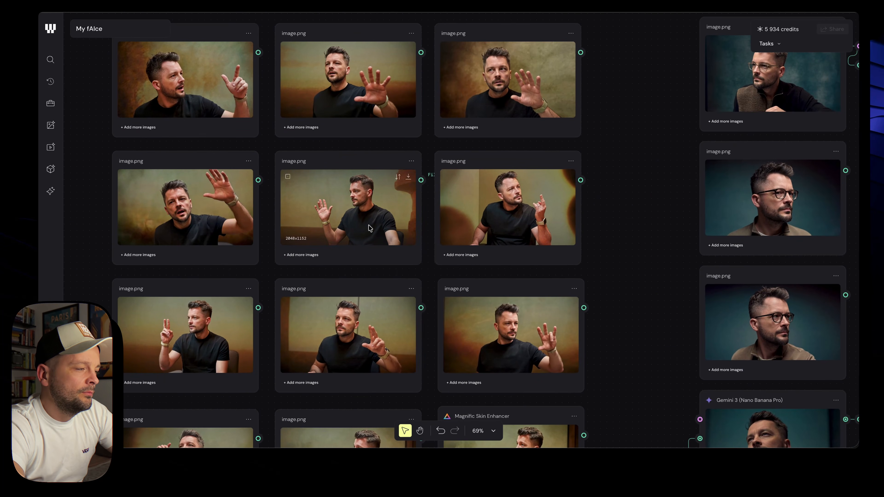
pyautogui.scroll(-4, 370, 228)
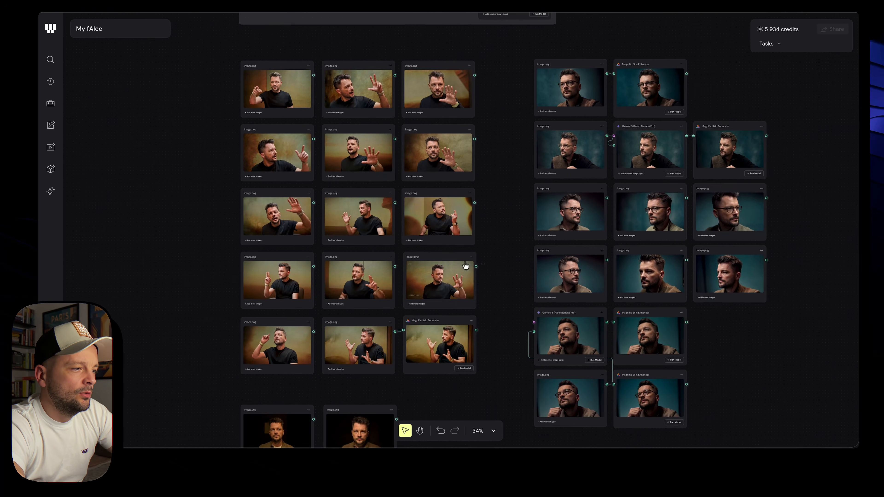
pyautogui.hscroll(14, 369, 234)
pyautogui.scroll(6, 369, 235)
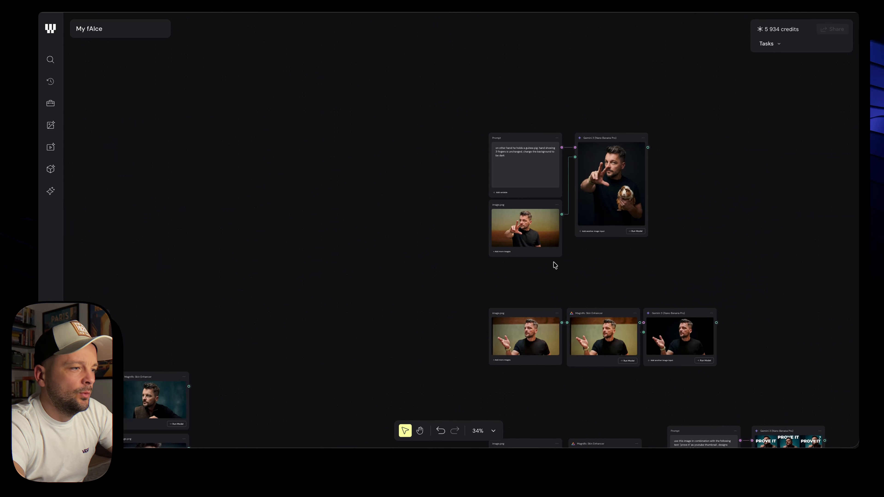
pyautogui.scroll(9, 531, 232)
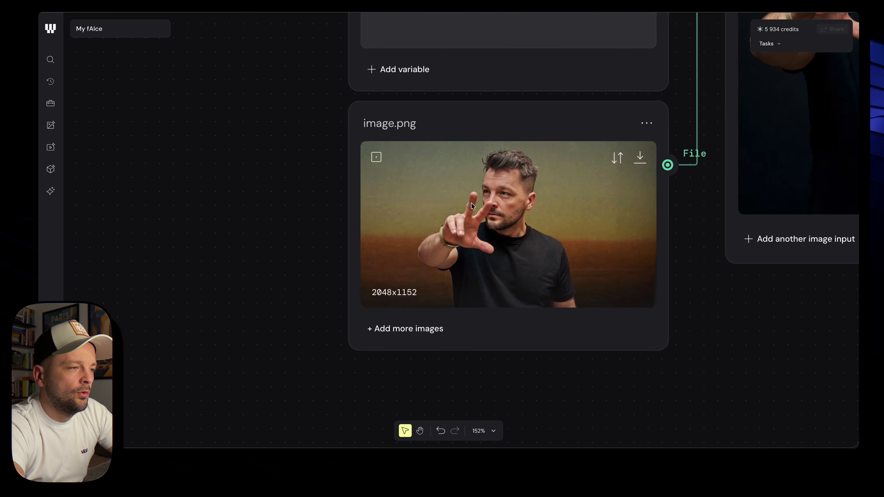
pyautogui.hscroll(4, 522, 282)
pyautogui.scroll(4, 523, 283)
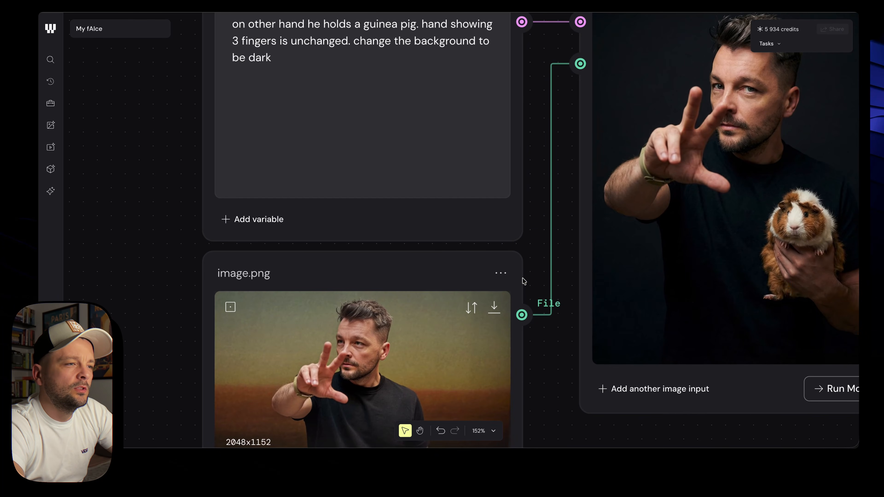
pyautogui.scroll(-4, 524, 281)
pyautogui.hscroll(1, 525, 281)
pyautogui.scroll(-1, 525, 281)
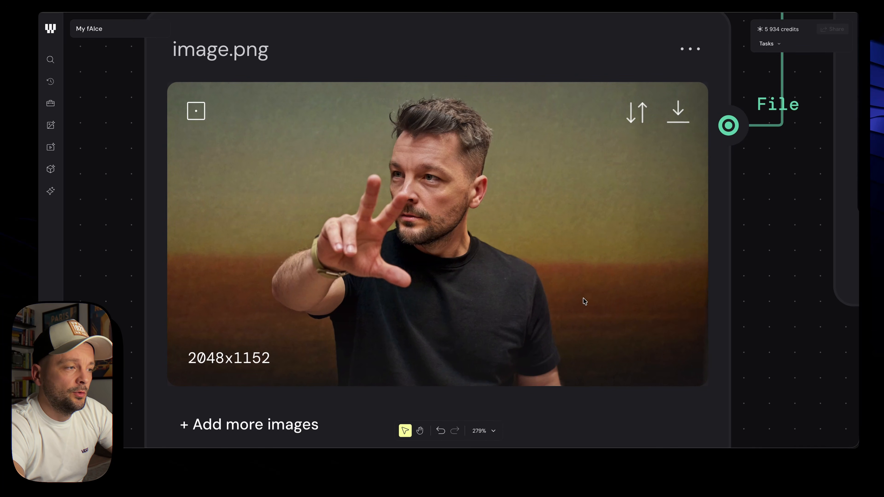
pyautogui.scroll(-6, 585, 302)
pyautogui.hscroll(8, 585, 302)
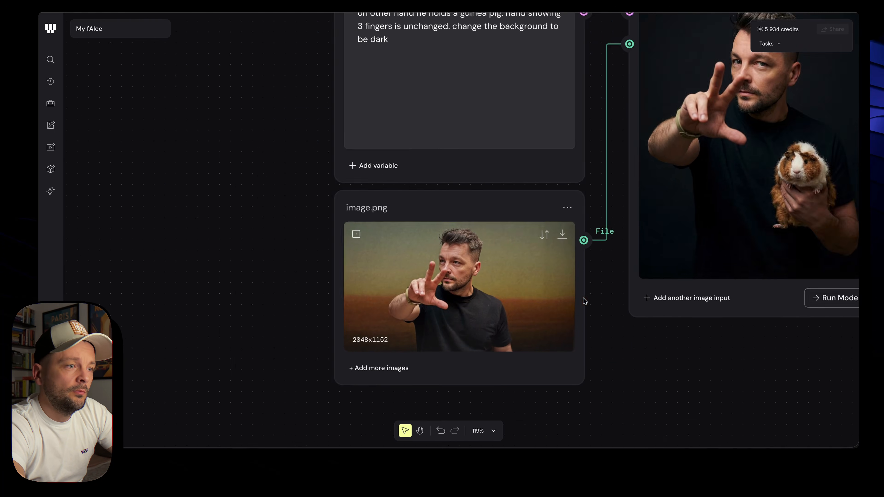
pyautogui.scroll(4, 407, 235)
pyautogui.hscroll(-3, 407, 236)
pyautogui.scroll(2, 407, 237)
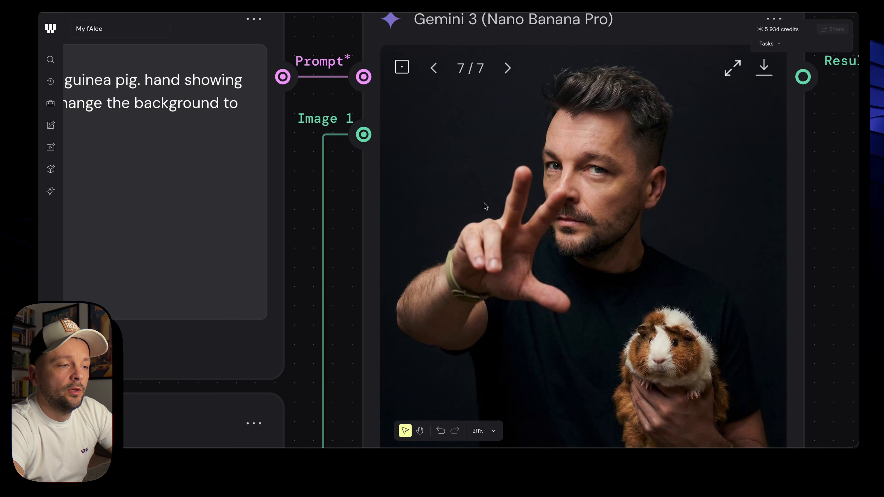
pyautogui.scroll(-3, 620, 265)
pyautogui.scroll(-3, 621, 278)
pyautogui.hscroll(2, 621, 279)
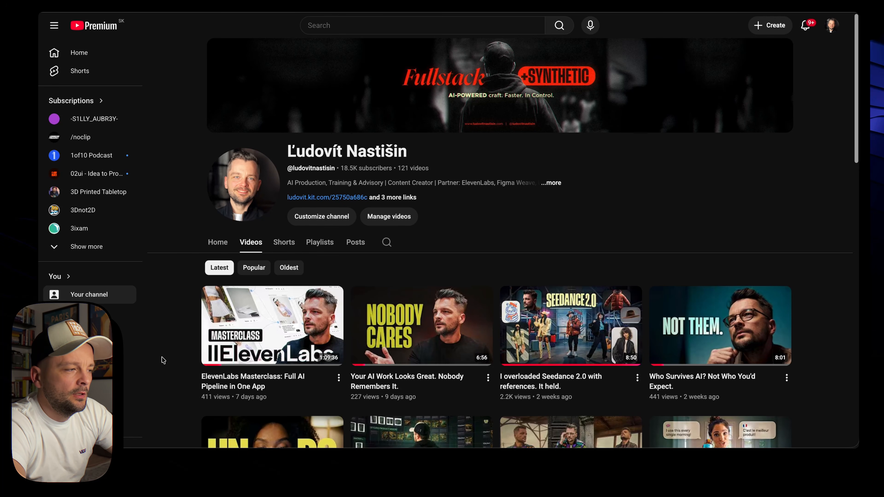
# Circle the faces on the first, second and fourth thumbnails, then clear the annotations
pyautogui.moveTo(306, 282)
pyautogui.mouseDown()
pyautogui.moveTo(299, 337)
pyautogui.moveTo(346, 352)
pyautogui.moveTo(324, 296)
pyautogui.mouseUp()
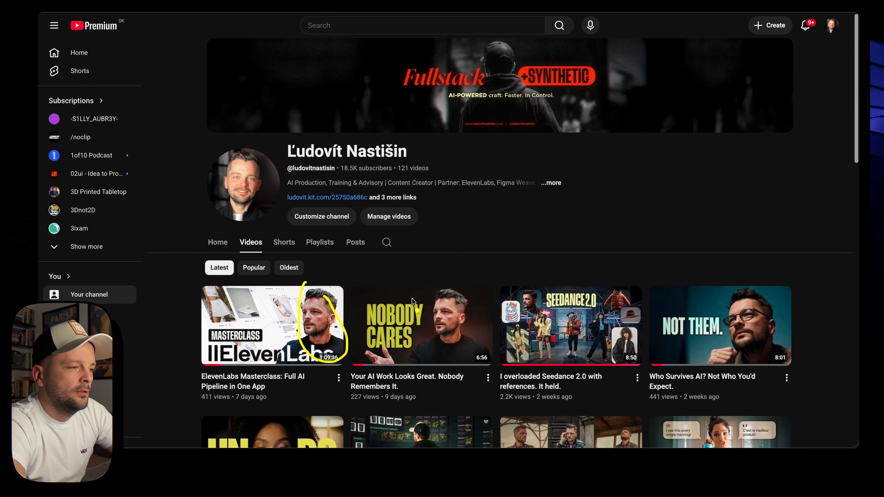
pyautogui.moveTo(418, 281)
pyautogui.mouseDown()
pyautogui.moveTo(422, 341)
pyautogui.moveTo(433, 269)
pyautogui.mouseUp()
pyautogui.moveTo(720, 275)
pyautogui.mouseDown()
pyautogui.moveTo(798, 355)
pyautogui.moveTo(739, 268)
pyautogui.mouseUp()
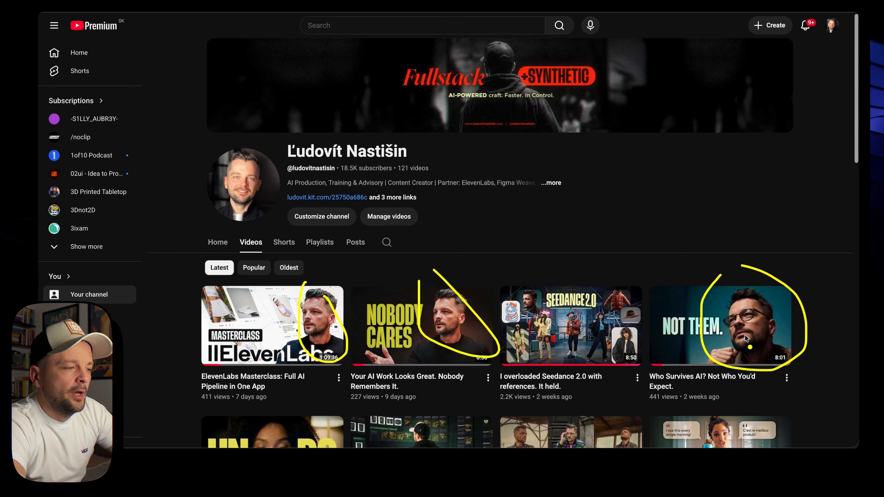
pyautogui.press('Escape')
pyautogui.scroll(-8, 593, 438)
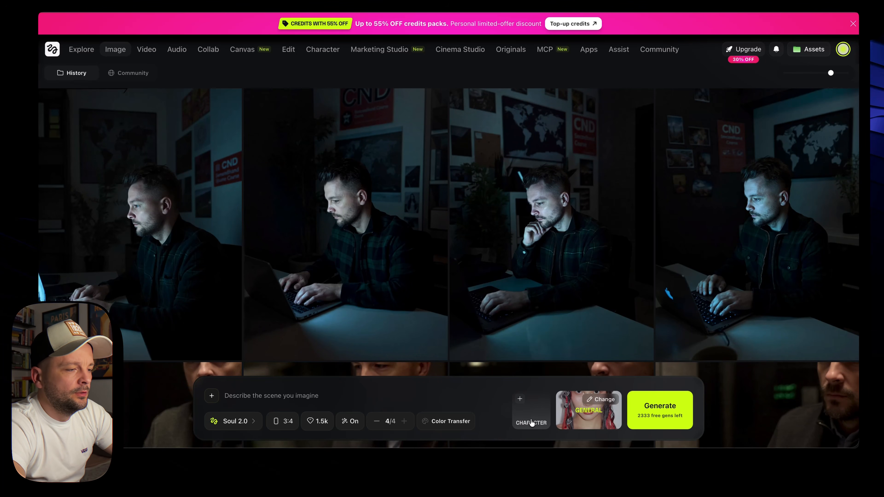
# Attach the Me character to the prompt, abandoning a started new-character upload
pyautogui.click(538, 422)
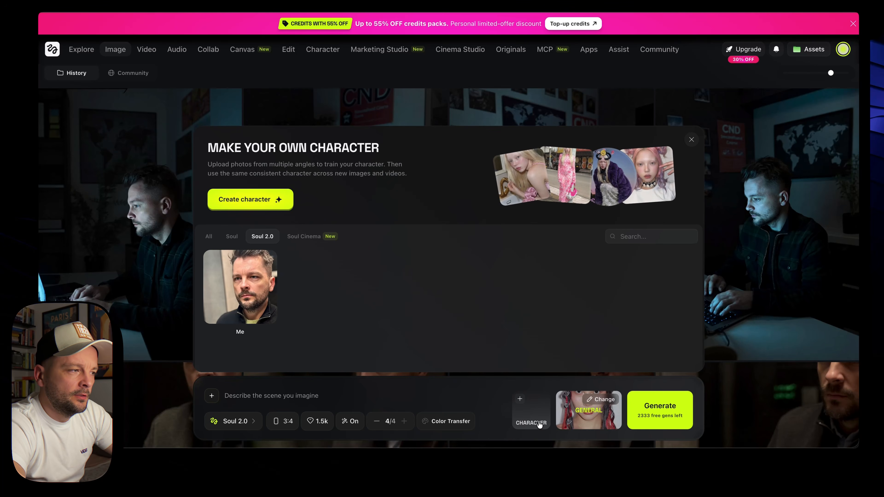
pyautogui.click(257, 207)
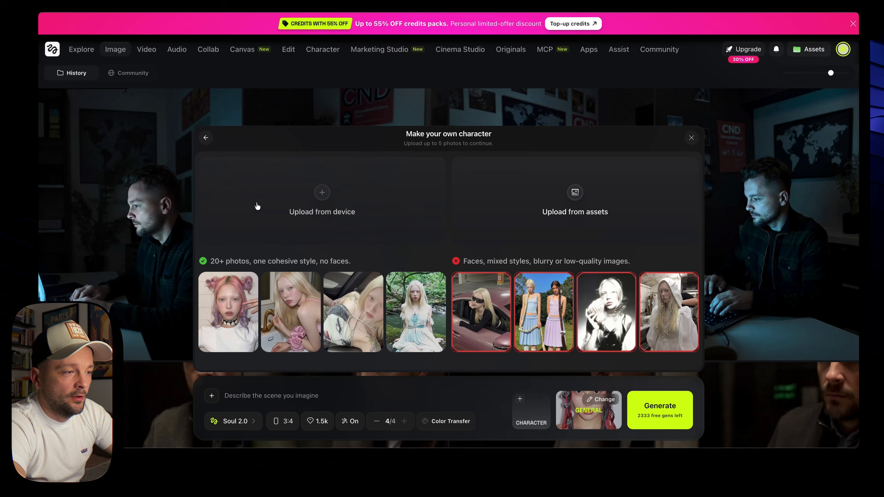
pyautogui.click(329, 209)
pyautogui.click(585, 307)
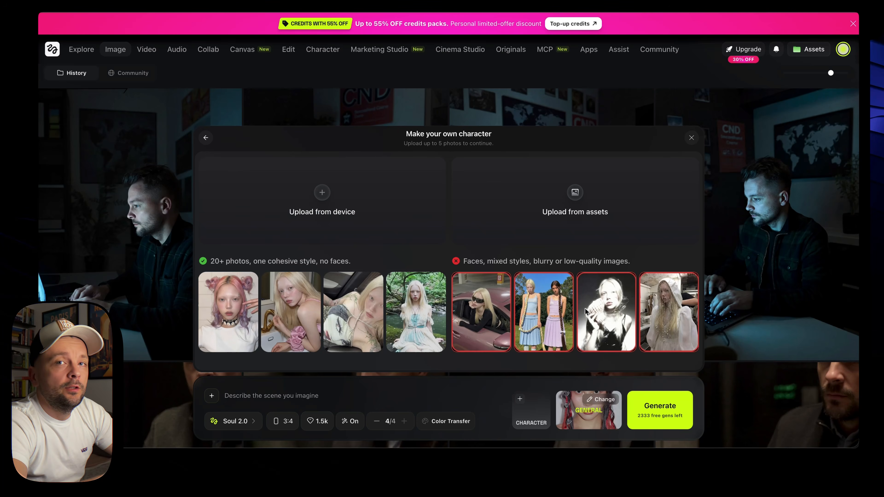
pyautogui.click(206, 138)
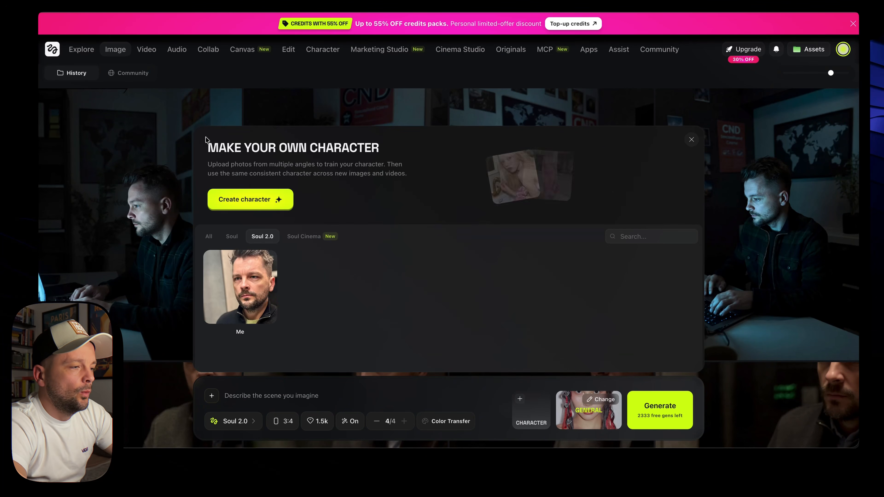
pyautogui.click(250, 295)
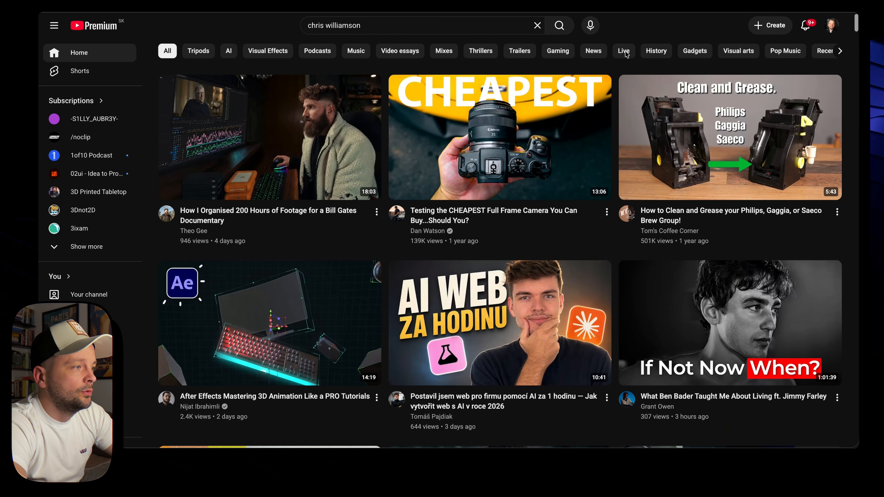
# Scroll the home feed and open the first video's options menu to copy its link
pyautogui.scroll(-10, 548, 210)
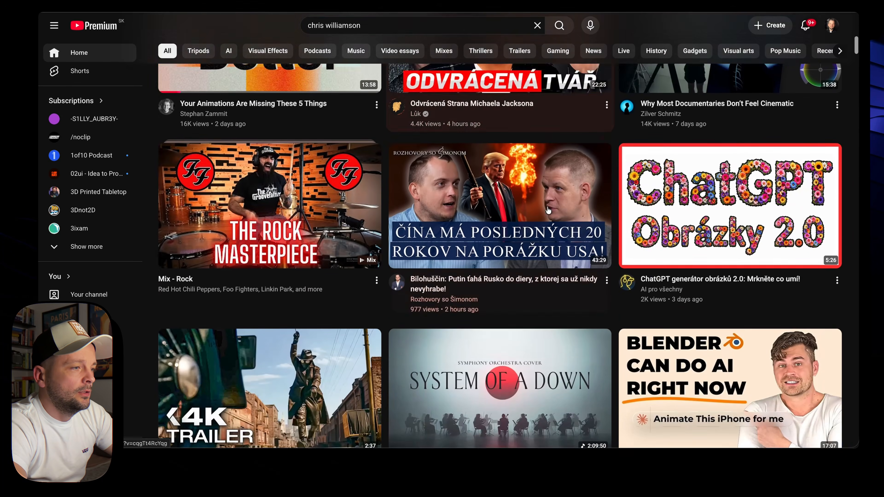
pyautogui.scroll(-15, 549, 210)
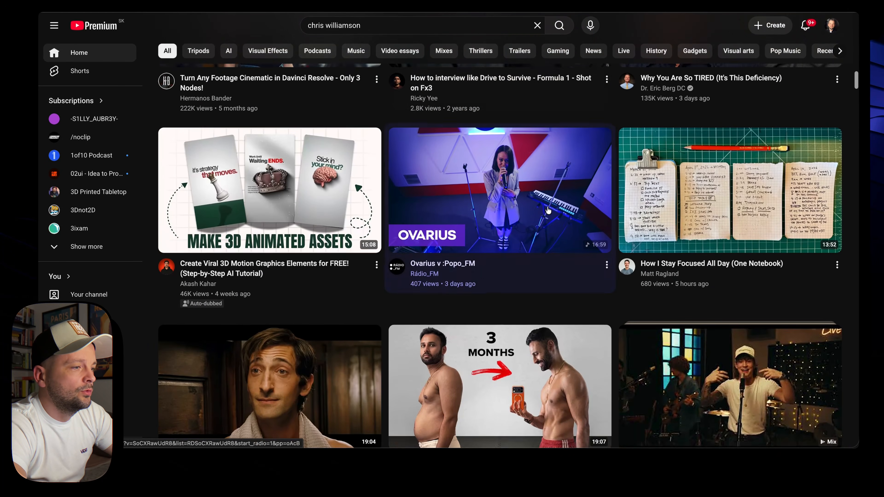
pyautogui.scroll(-12, 548, 209)
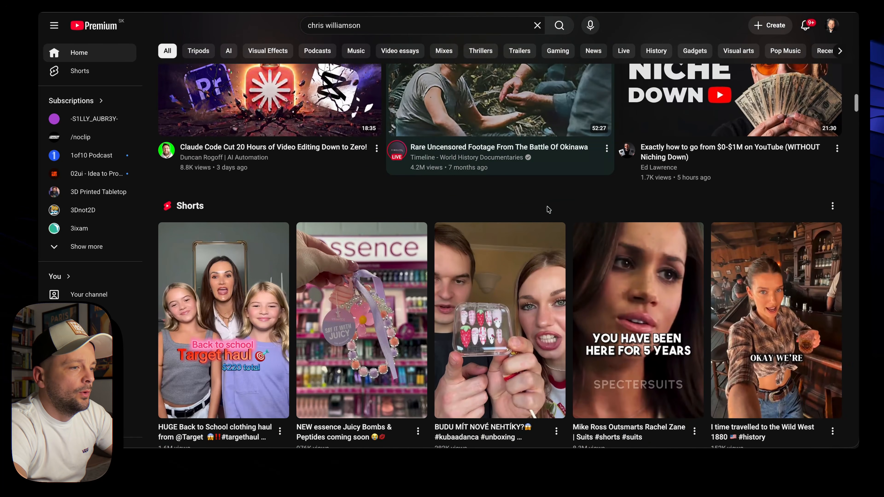
pyautogui.scroll(-15, 548, 209)
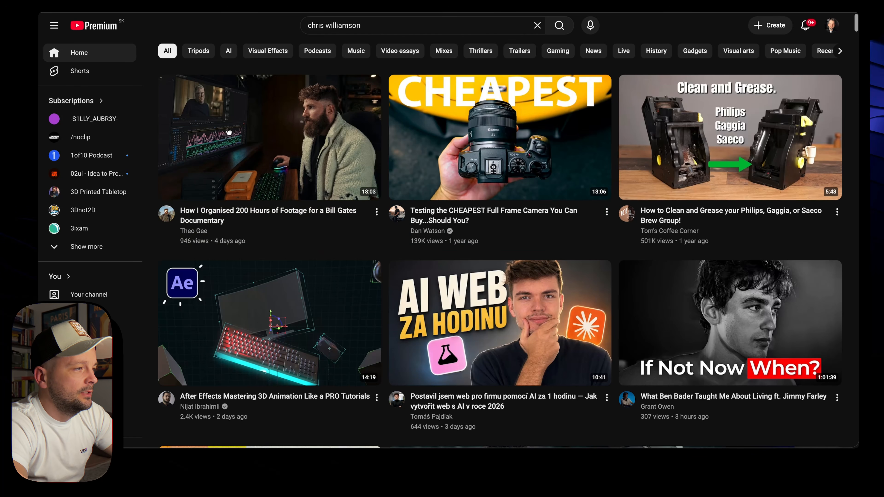
pyautogui.click(376, 212)
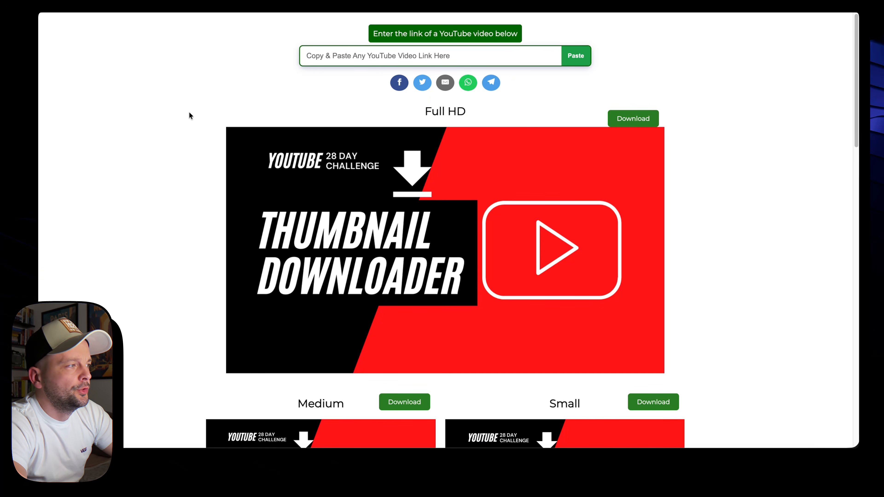
# Paste the video link into the downloader and download its Full HD thumbnail
pyautogui.click(345, 56)
pyautogui.write('https://youtu.be/wAPrSg3NeLQ?si=w19az0wJ3sSeTvJV')
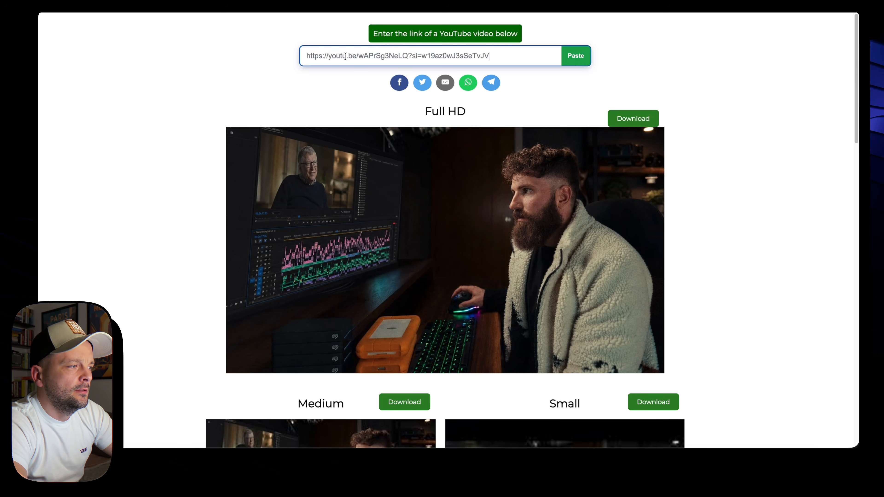
pyautogui.click(624, 119)
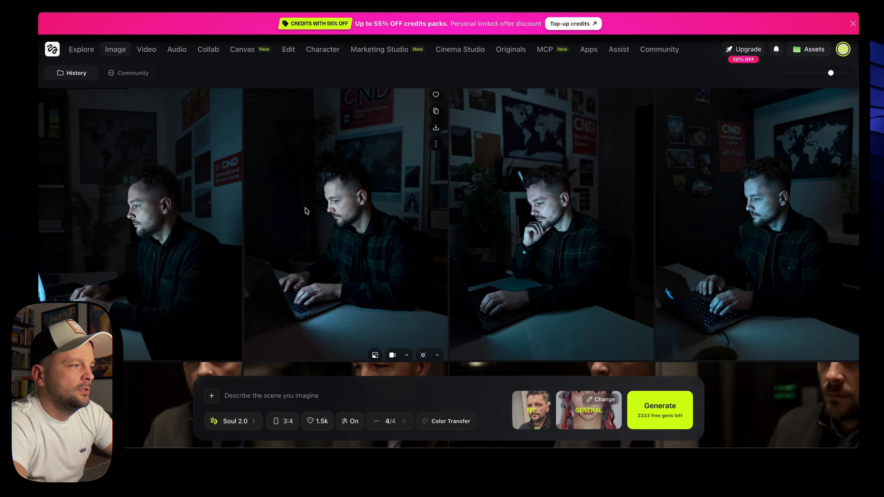
# Upload maxresdefault (7).jpg as a reference image for the prompt
pyautogui.click(212, 399)
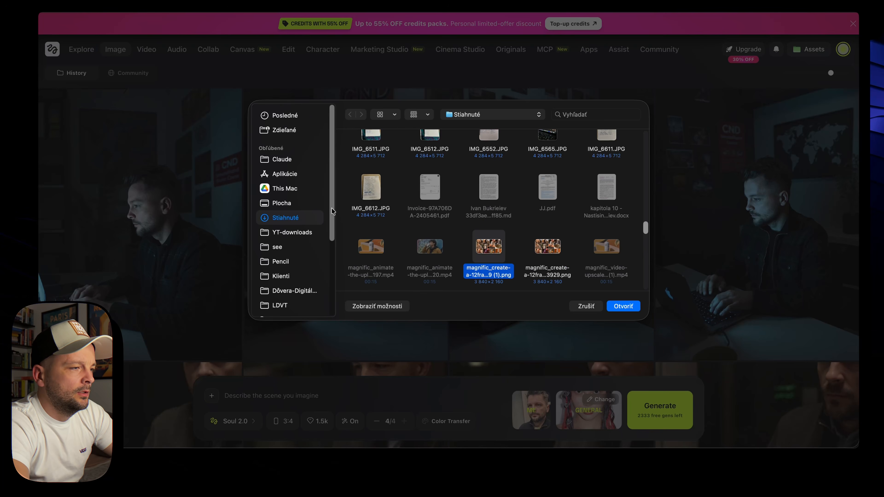
pyautogui.scroll(-5, 503, 265)
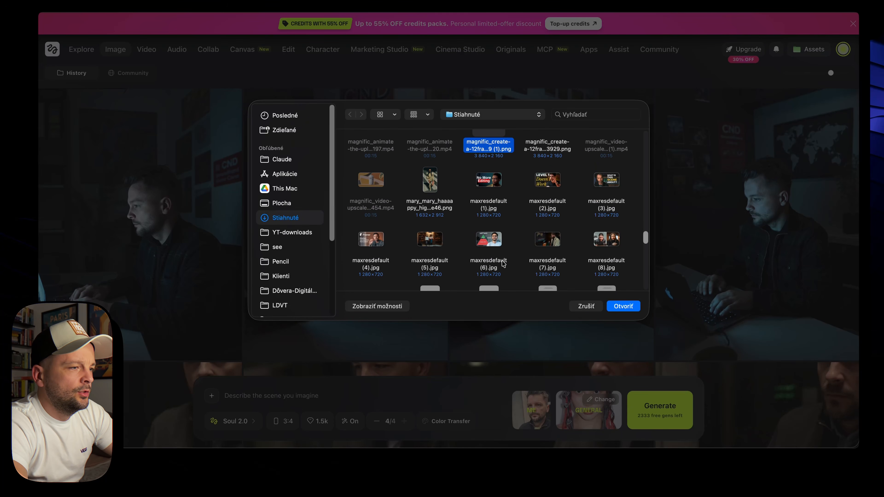
pyautogui.click(545, 241)
pyautogui.click(630, 308)
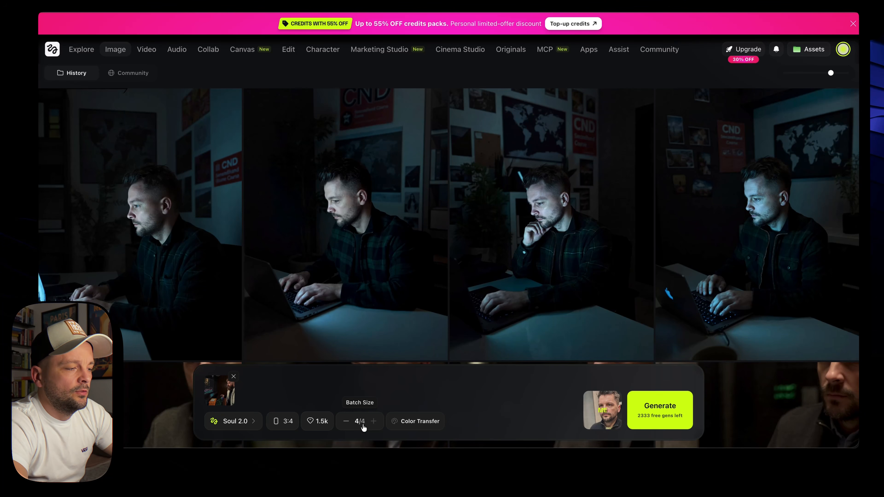
# Generate a batch, permanently delete its first and fourth images, then generate again
pyautogui.click(681, 421)
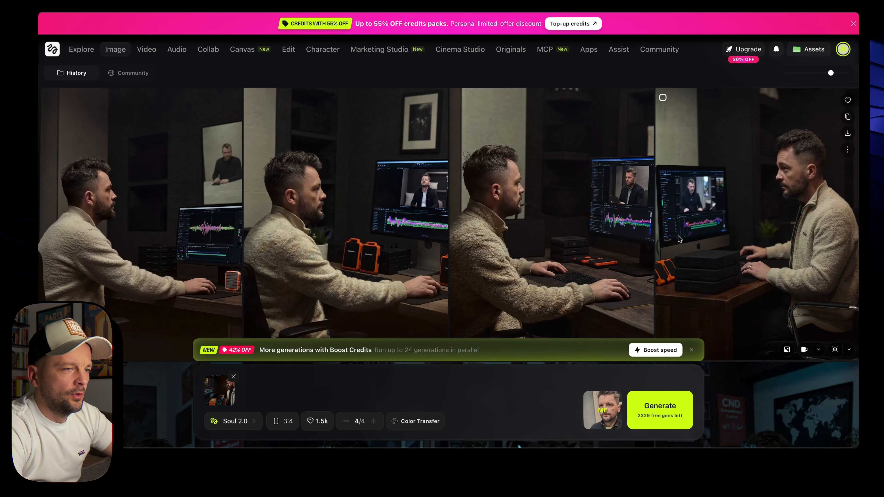
pyautogui.click(666, 101)
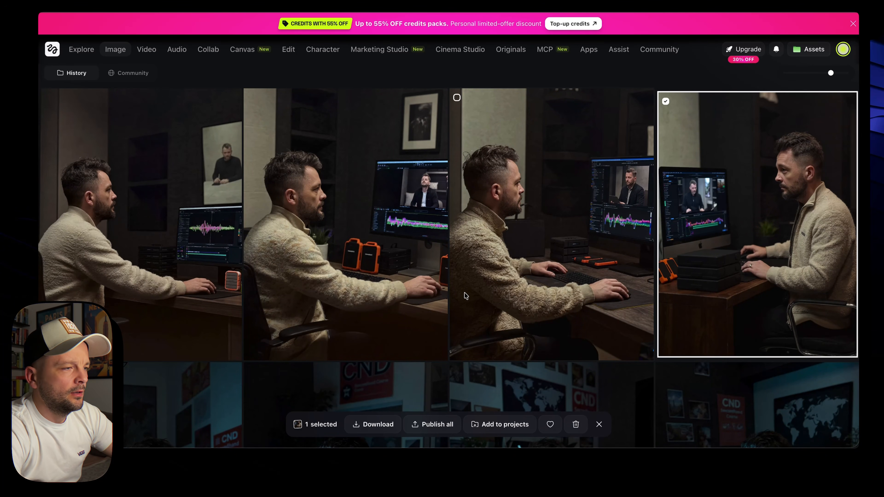
pyautogui.click(139, 164)
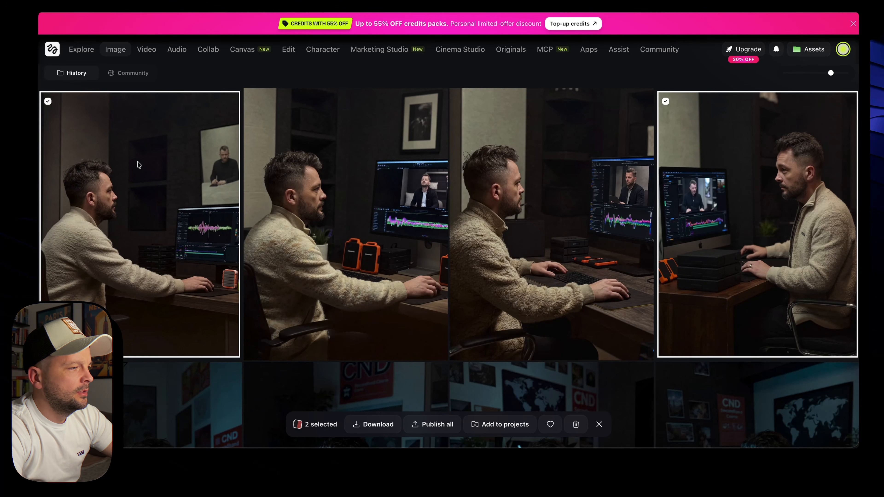
pyautogui.click(580, 423)
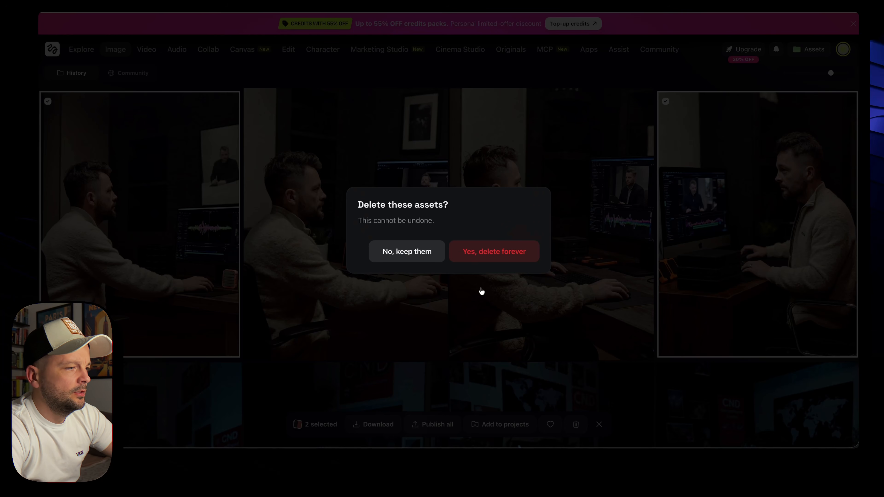
pyautogui.click(474, 248)
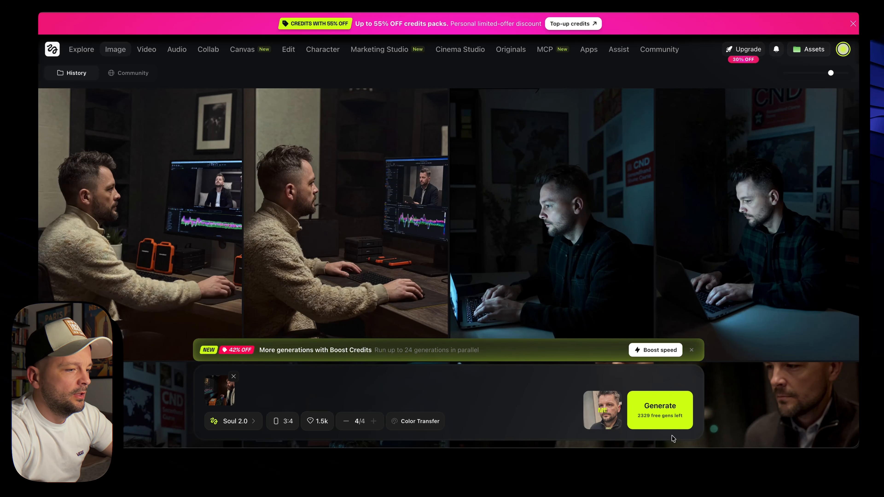
pyautogui.click(670, 419)
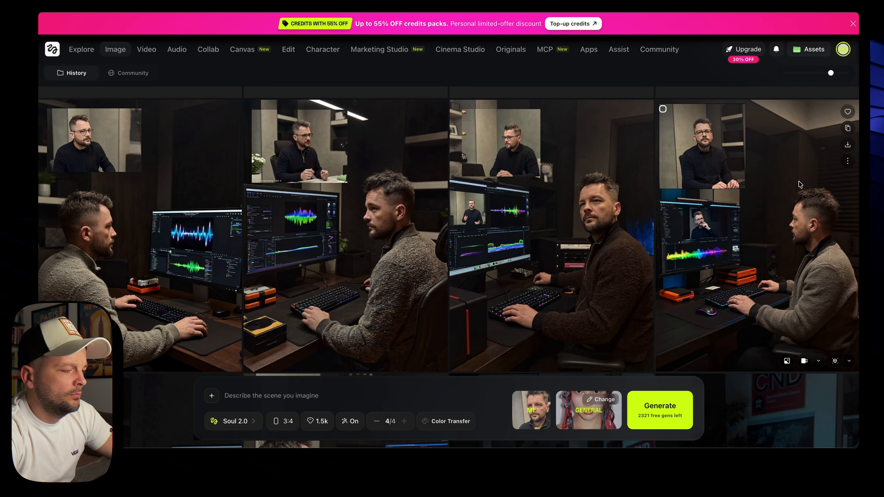
# Permanently delete the third image of the batch
pyautogui.moveTo(806, 172)
pyautogui.mouseDown()
pyautogui.moveTo(857, 254)
pyautogui.moveTo(827, 179)
pyautogui.mouseUp()
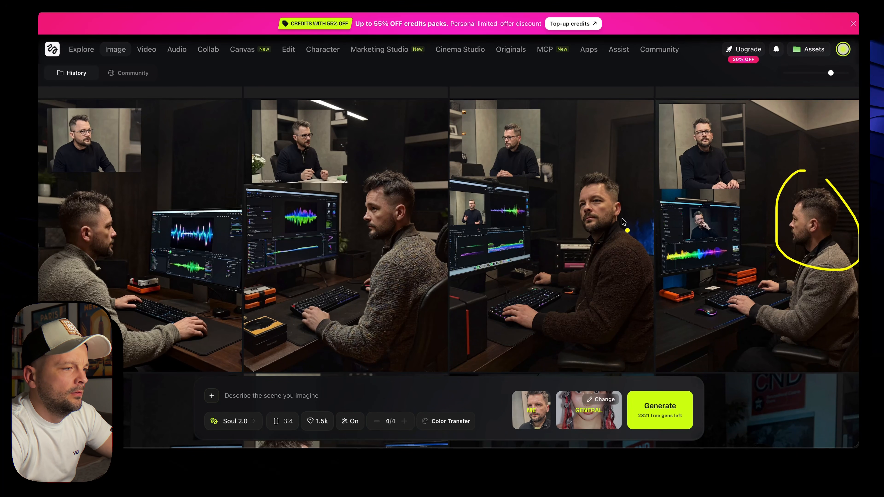
pyautogui.click(459, 113)
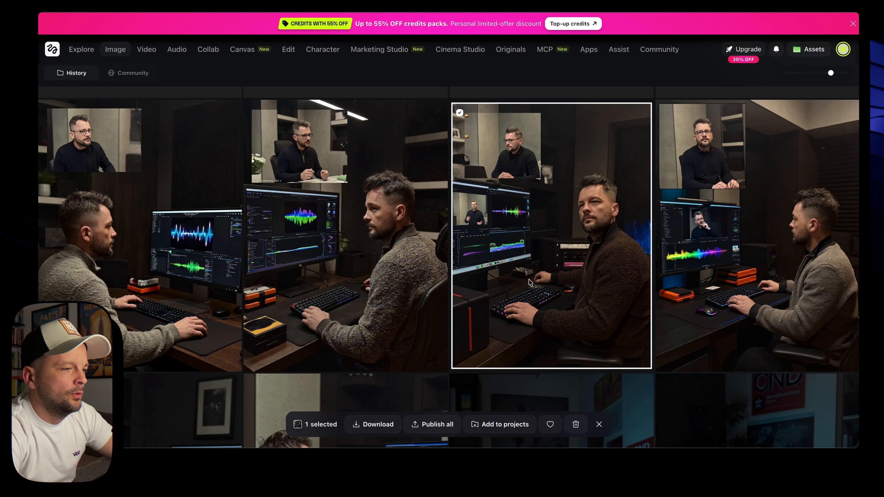
pyautogui.click(575, 424)
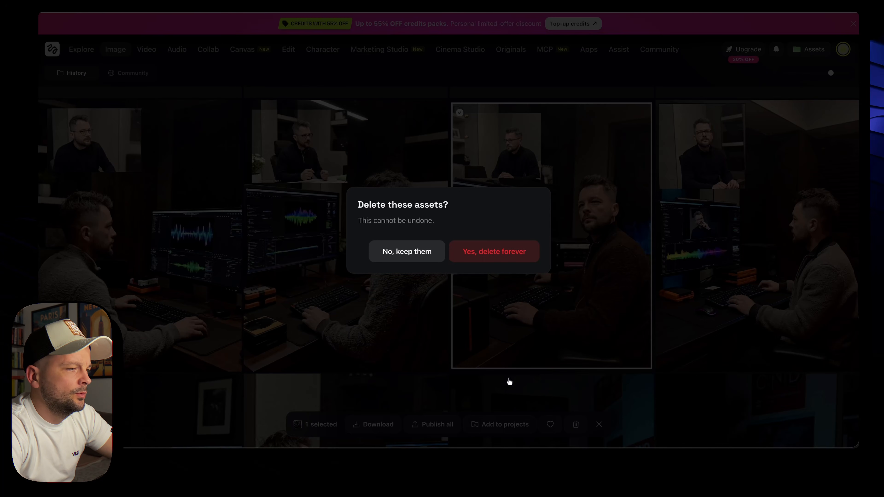
pyautogui.click(489, 251)
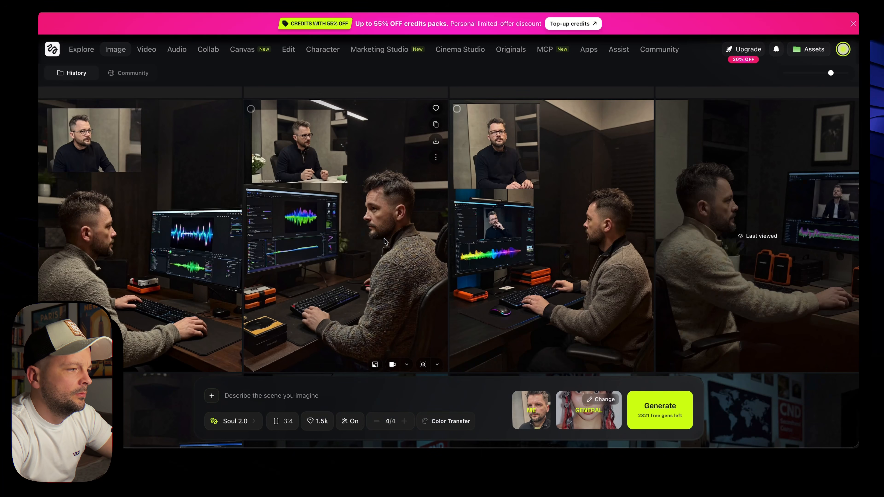
# Permanently delete the second image from its full view's more-actions menu
pyautogui.click(104, 245)
pyautogui.click(581, 225)
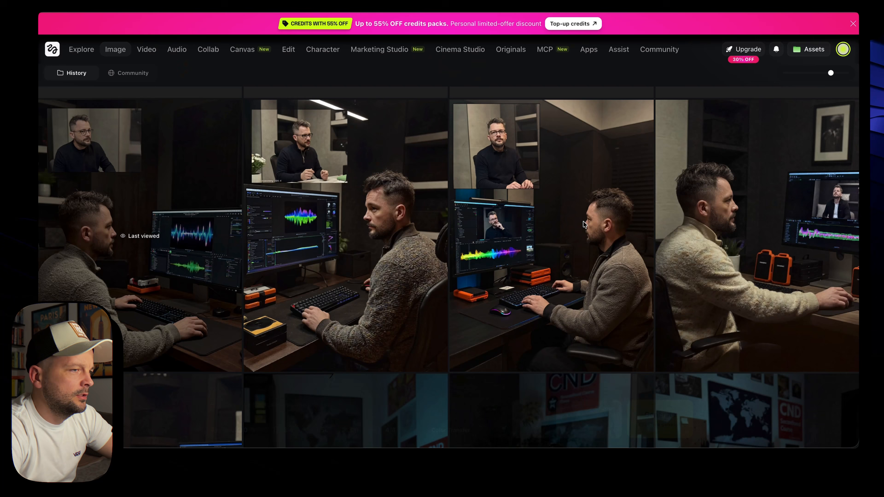
pyautogui.click(247, 216)
pyautogui.click(839, 425)
pyautogui.click(800, 405)
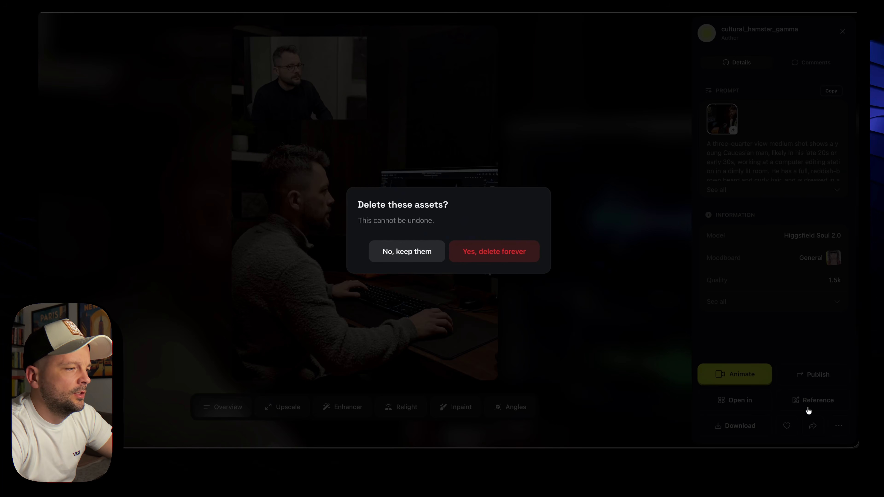
pyautogui.click(496, 250)
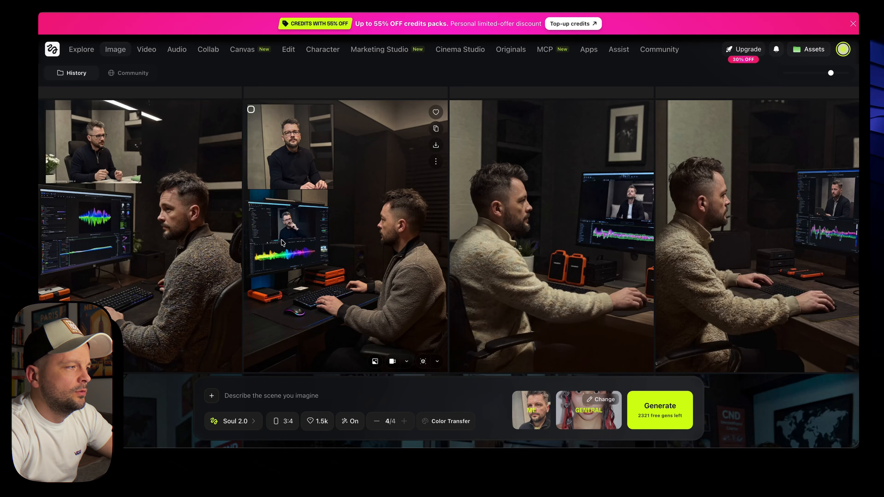
pyautogui.scroll(1, 283, 242)
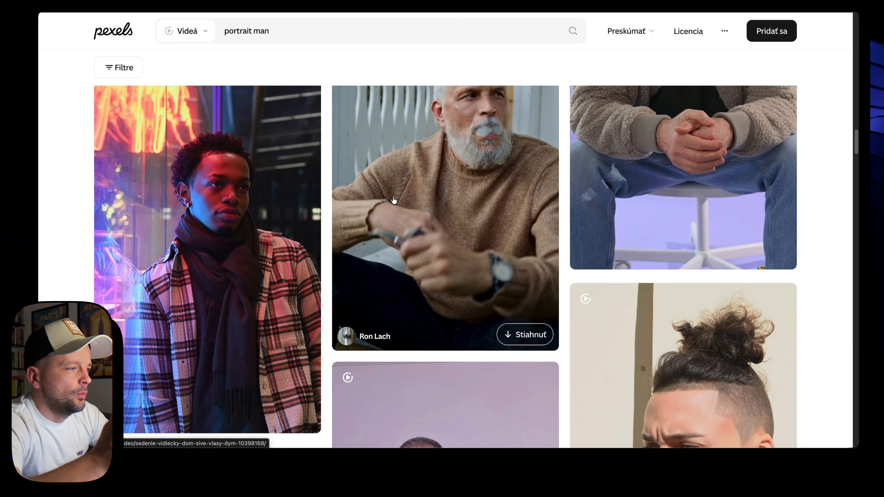
# Switch the Pexels search from videos to photos for 'portrait man'
pyautogui.scroll(10, 394, 200)
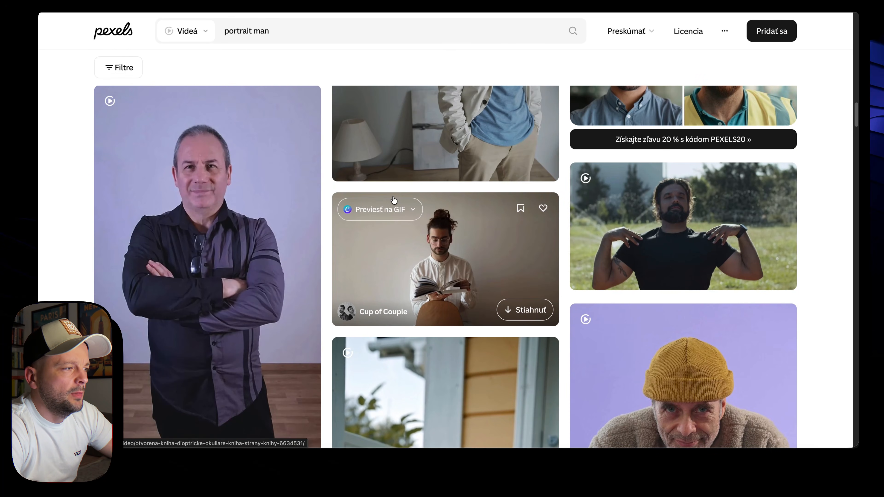
pyautogui.scroll(-8, 393, 200)
pyautogui.scroll(-5, 394, 200)
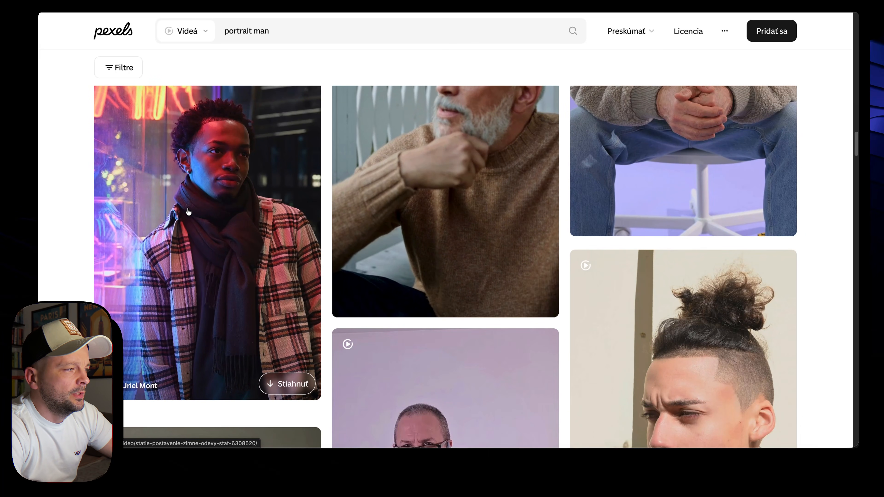
pyautogui.scroll(1, 204, 238)
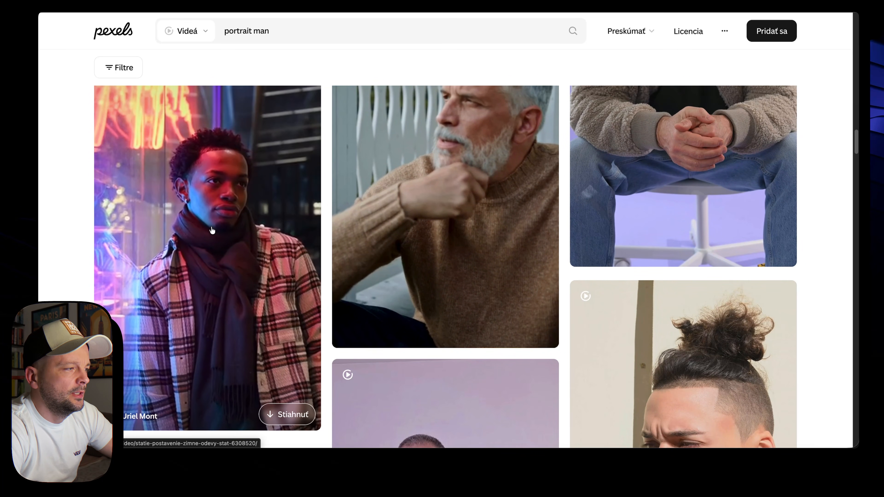
pyautogui.click(193, 34)
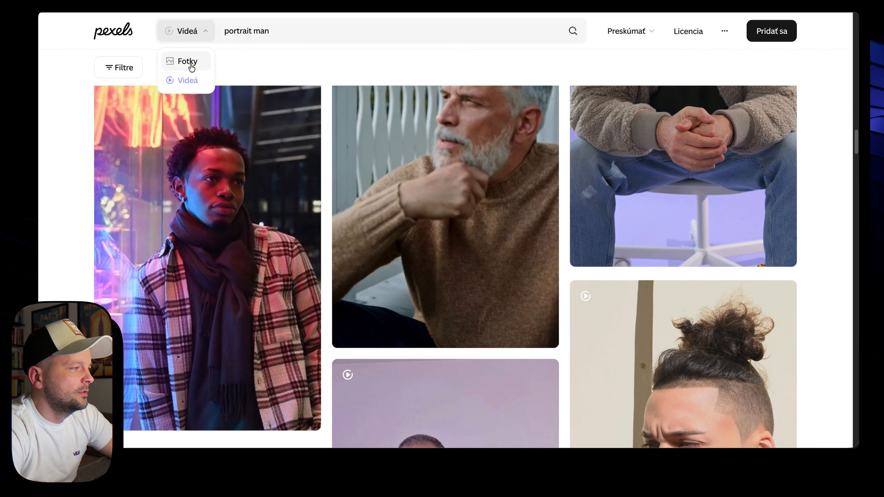
pyautogui.click(191, 62)
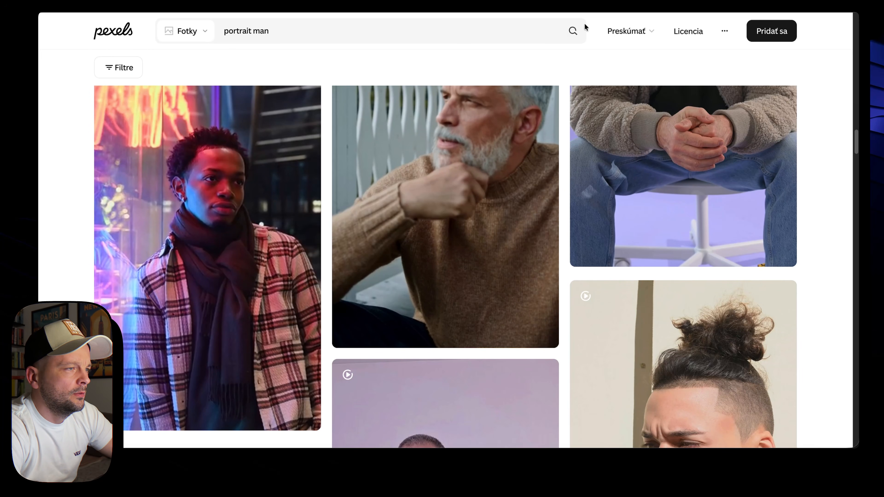
pyautogui.click(573, 30)
# Download the orange-green lit portrait of the older man for free and dismiss the popup
pyautogui.scroll(-20, 524, 188)
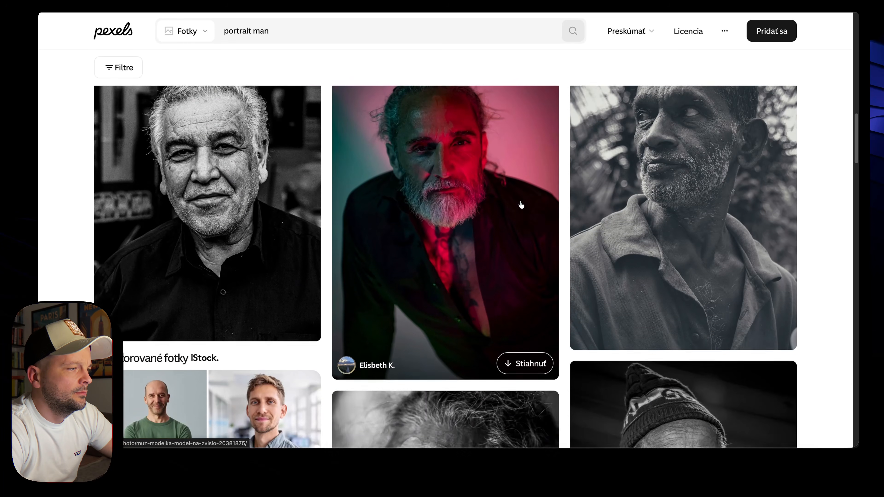
pyautogui.scroll(-5, 521, 205)
pyautogui.scroll(7, 521, 205)
pyautogui.scroll(-10, 521, 205)
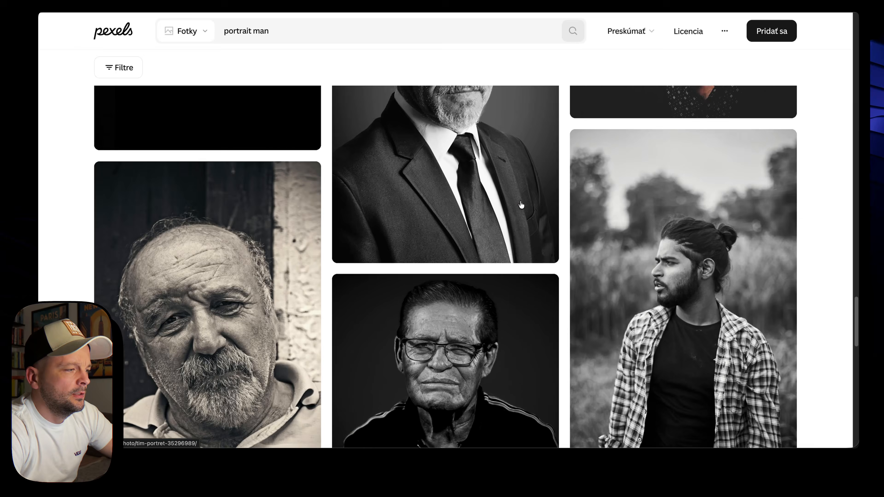
pyautogui.scroll(1, 521, 205)
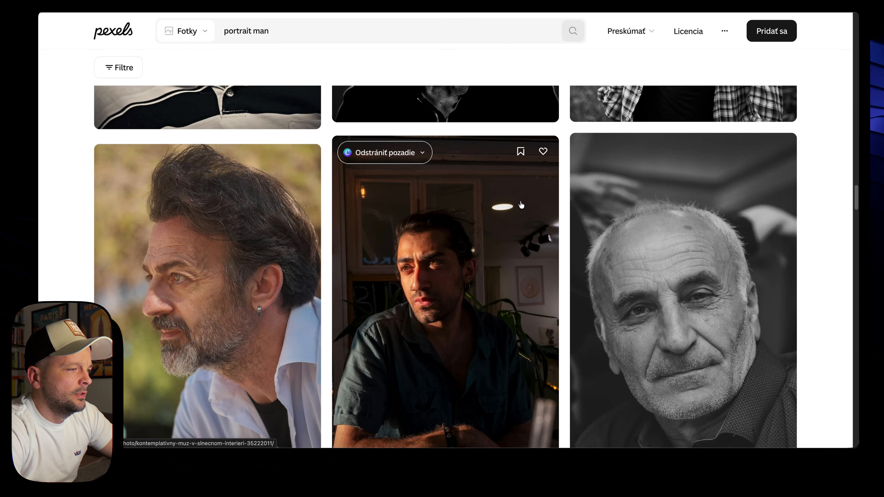
pyautogui.scroll(-10, 521, 205)
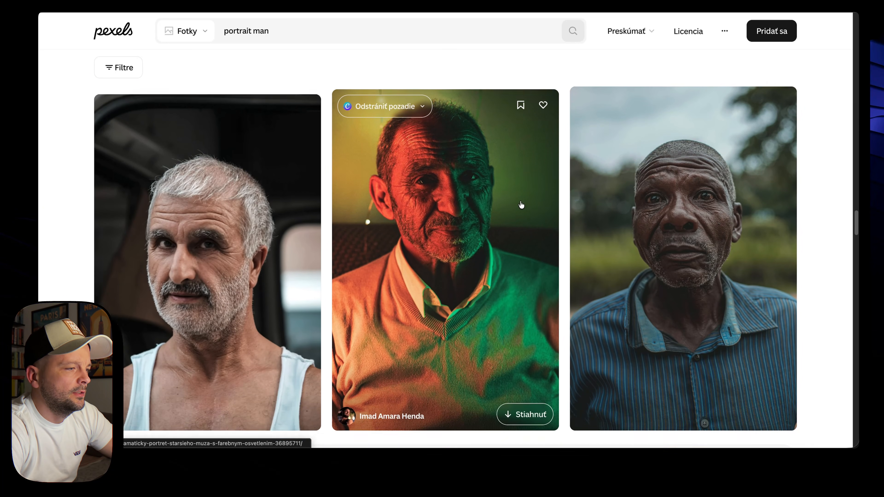
pyautogui.click(456, 194)
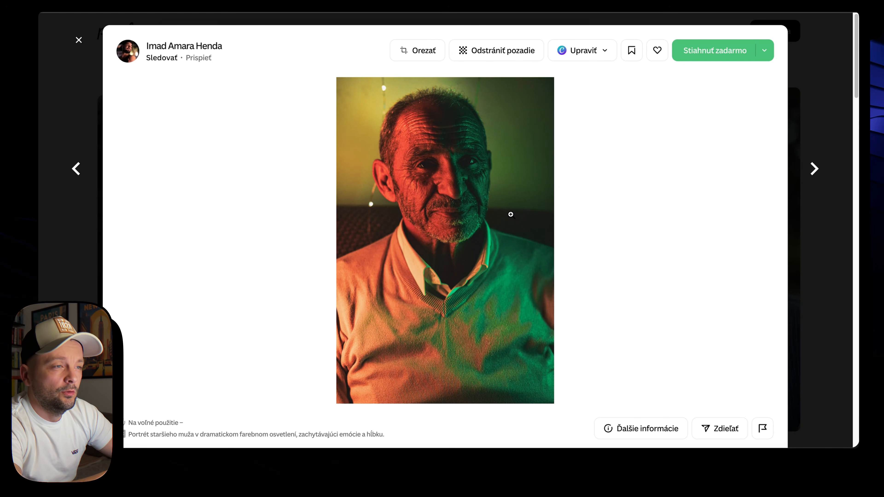
pyautogui.click(721, 53)
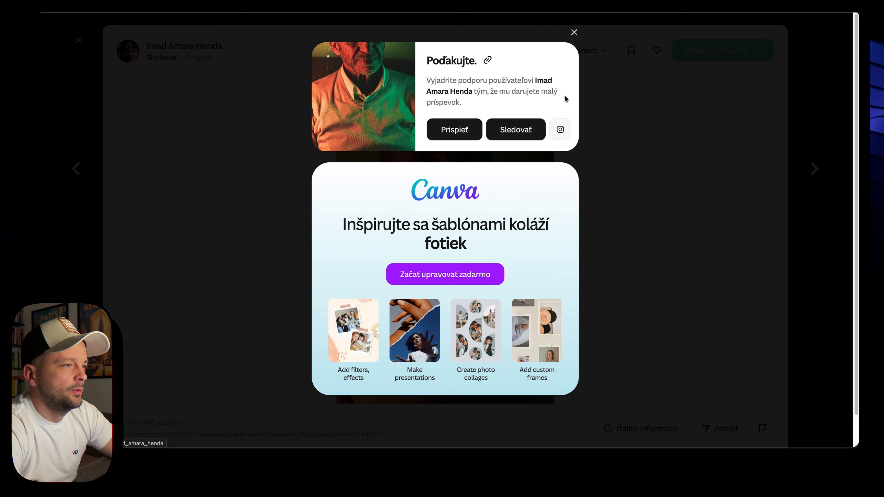
pyautogui.click(574, 32)
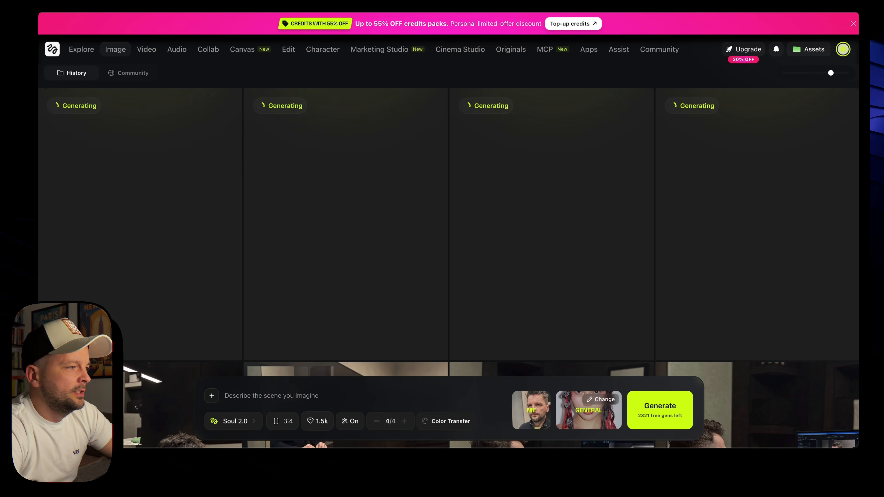
# Attach the portrait as a reference, then open the fourth generated red-green portrait in full view
pyautogui.click(212, 395)
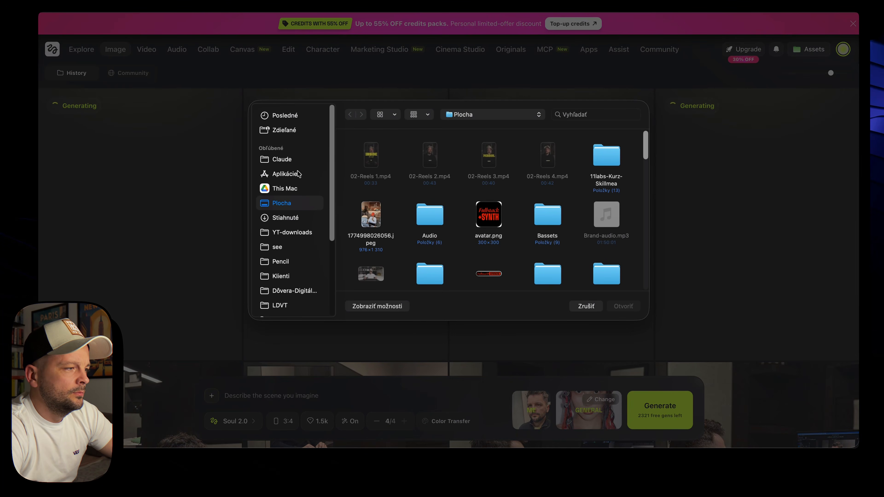
pyautogui.click(488, 214)
pyautogui.click(623, 306)
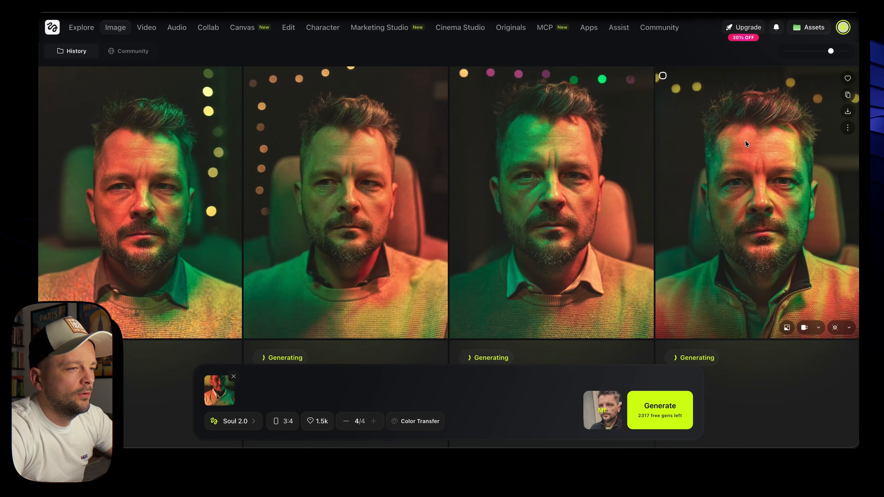
pyautogui.click(740, 124)
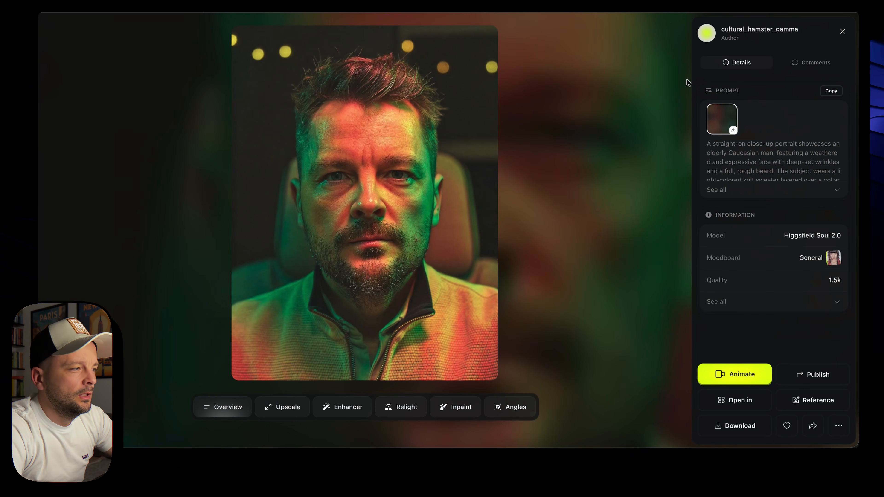
# Permanently delete two unwanted portraits from the Higgsfield gallery
pyautogui.click(839, 425)
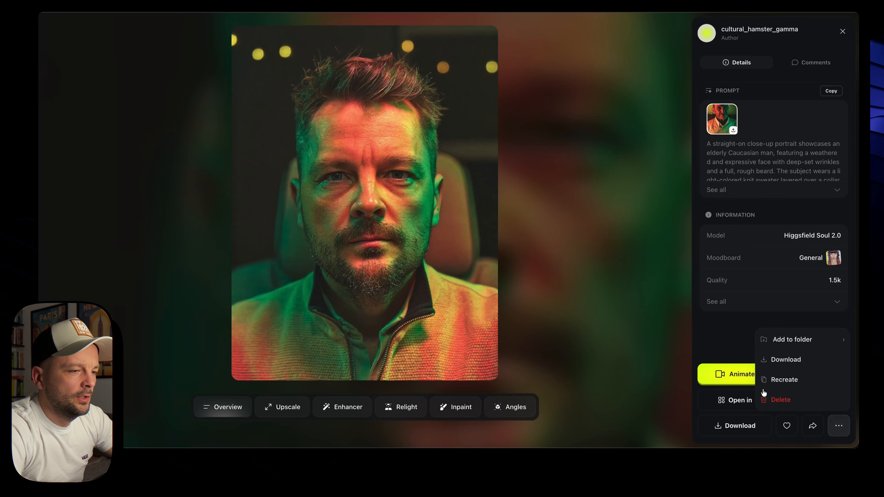
pyautogui.click(783, 404)
pyautogui.click(522, 253)
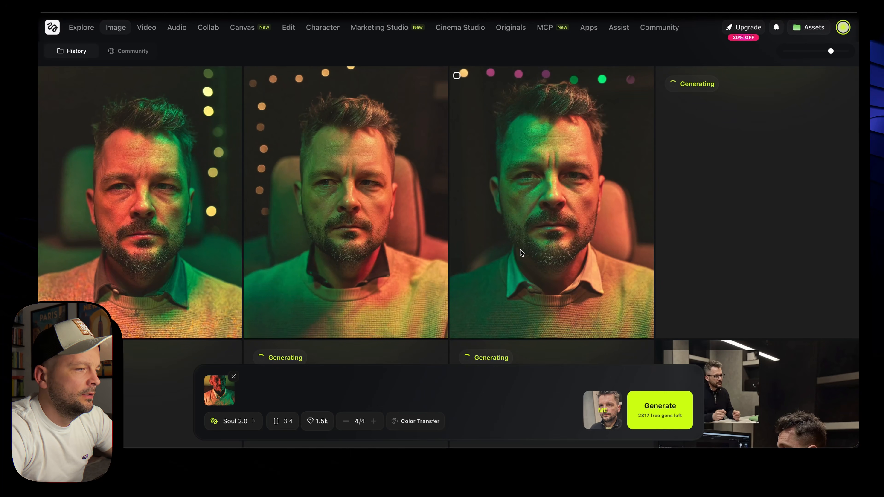
pyautogui.moveTo(600, 212)
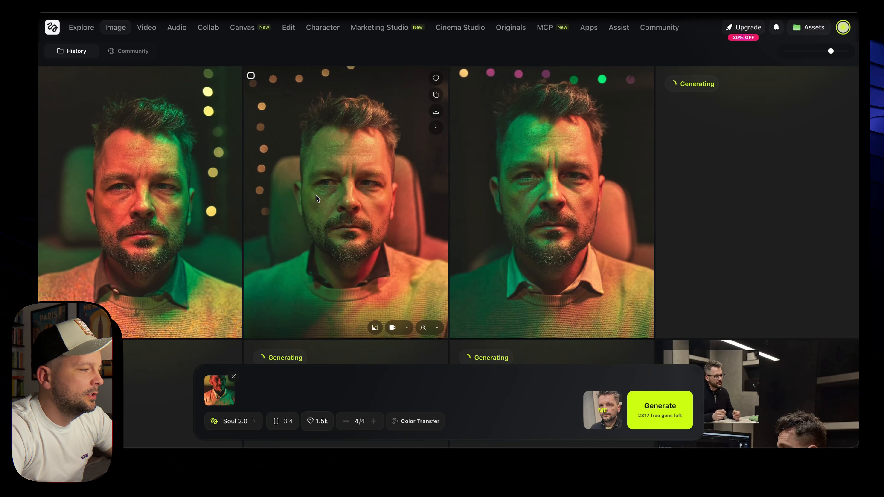
pyautogui.click(115, 226)
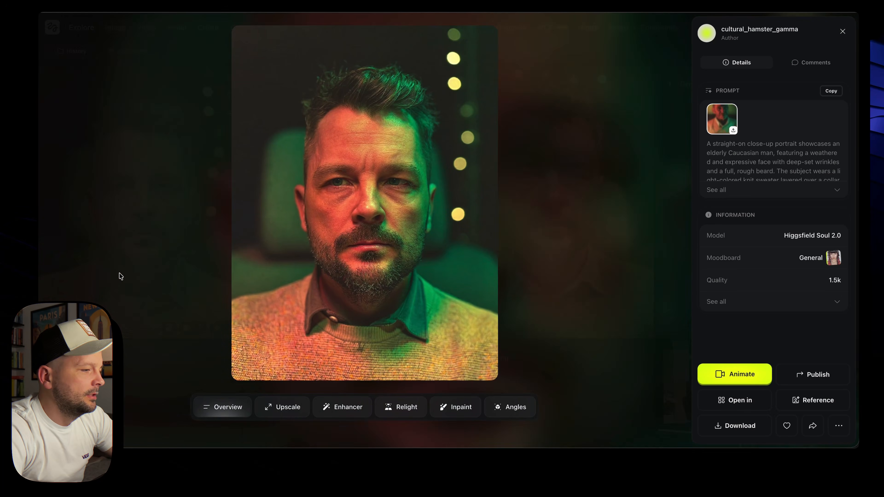
pyautogui.click(839, 426)
pyautogui.click(806, 401)
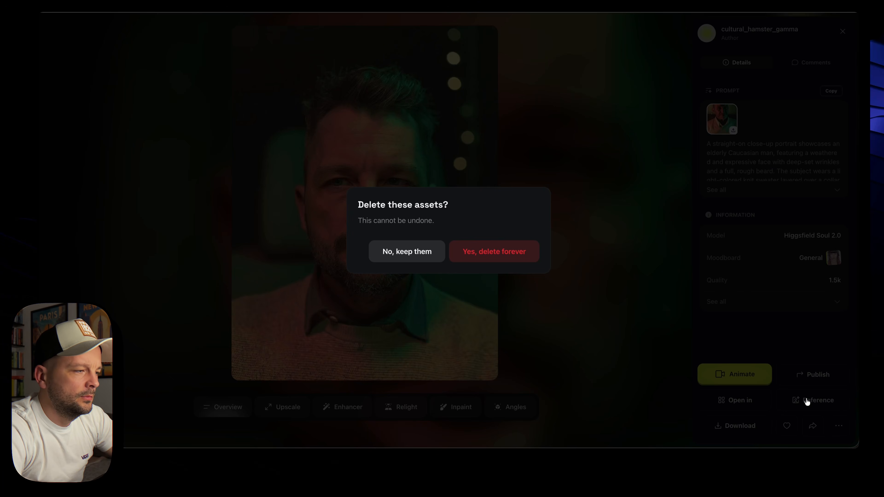
pyautogui.click(519, 253)
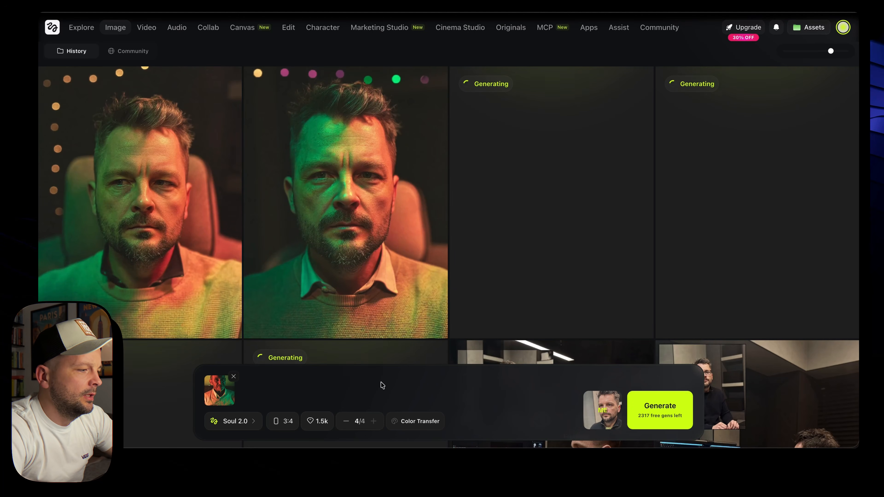
# Generate a new four-image batch of armchair portraits under string lights
pyautogui.click(669, 408)
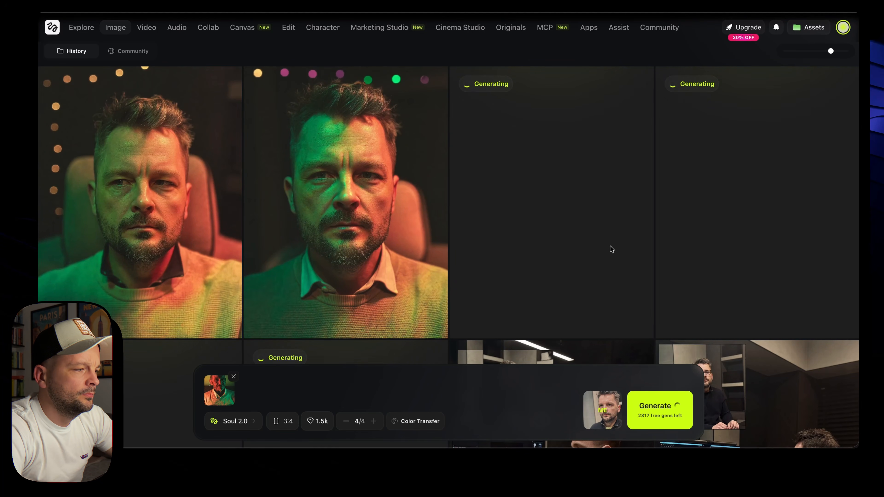
pyautogui.scroll(3, 373, 212)
pyautogui.scroll(4, 372, 209)
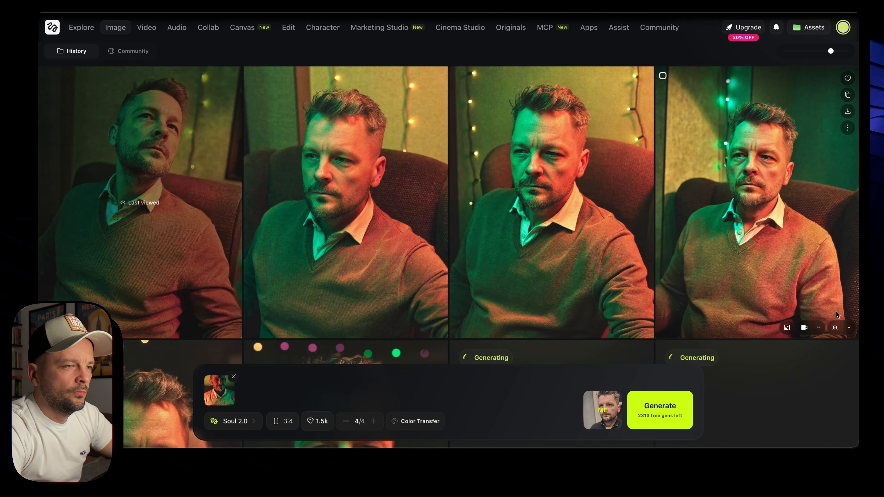
# Select the third and fourth armchair portraits and delete both
pyautogui.click(666, 80)
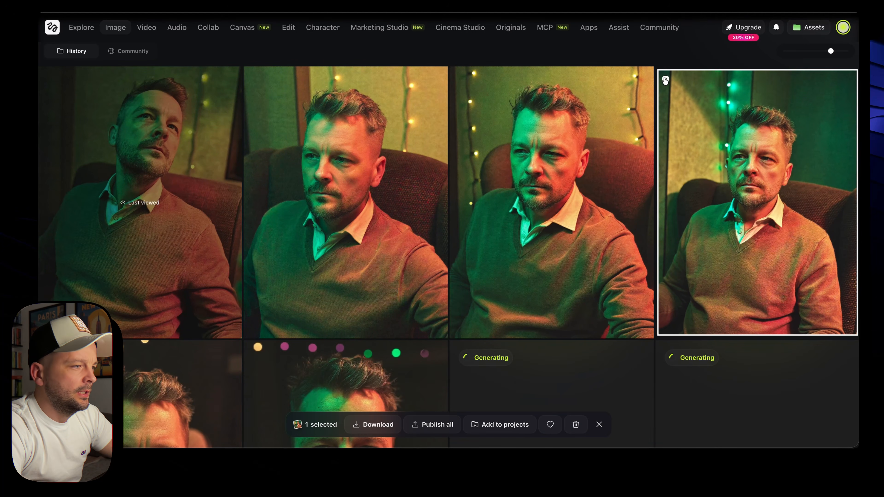
pyautogui.click(457, 75)
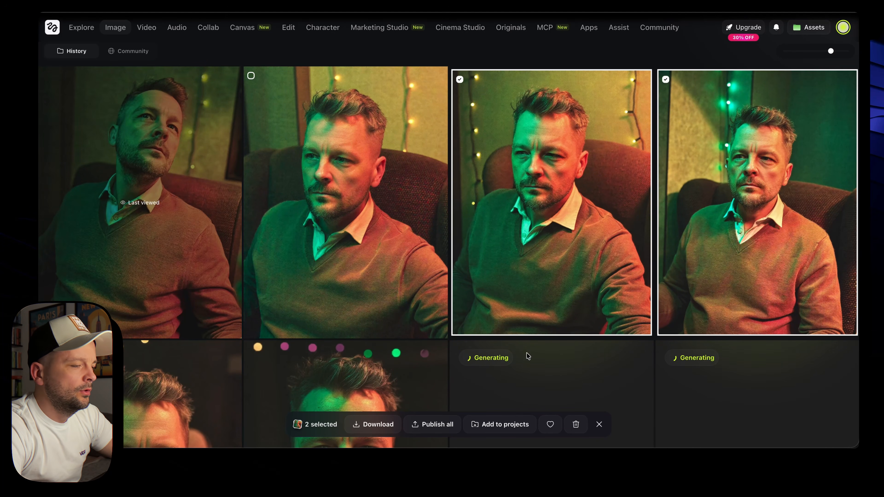
pyautogui.press('Delete')
pyautogui.click(495, 251)
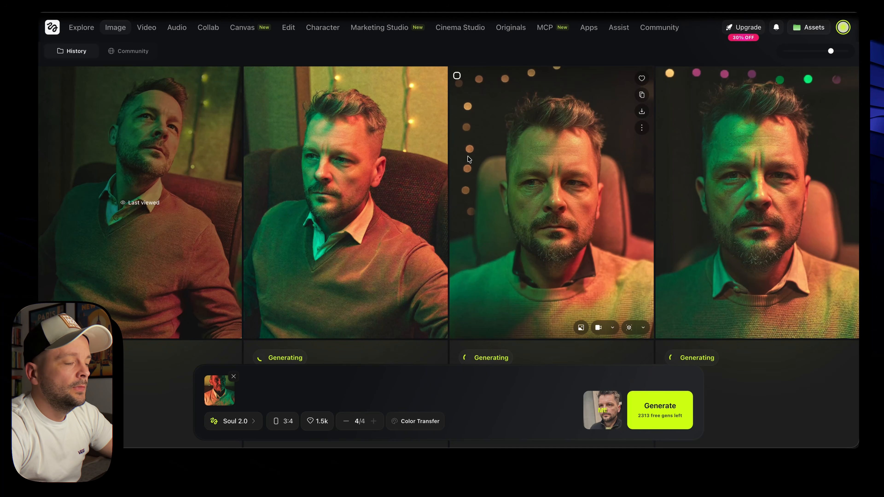
# Download the kept desk-scene images and armchair portraits from Higgsfield
pyautogui.scroll(-5, 546, 183)
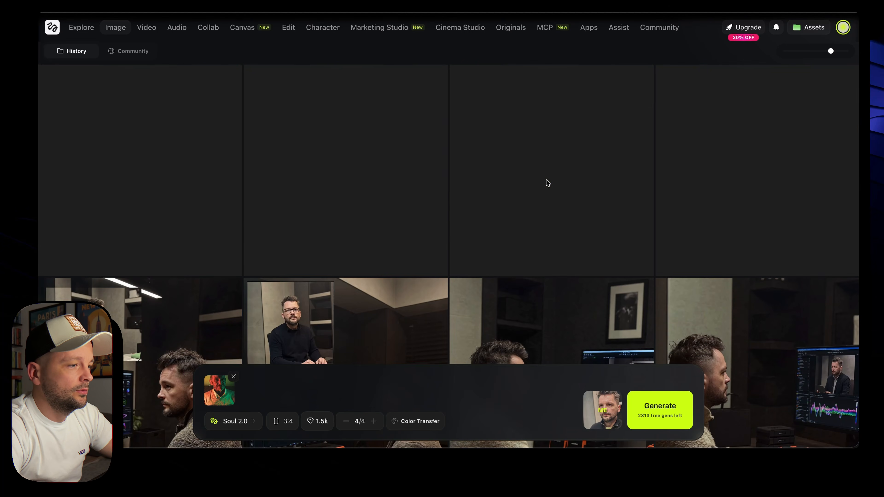
pyautogui.scroll(3, 316, 282)
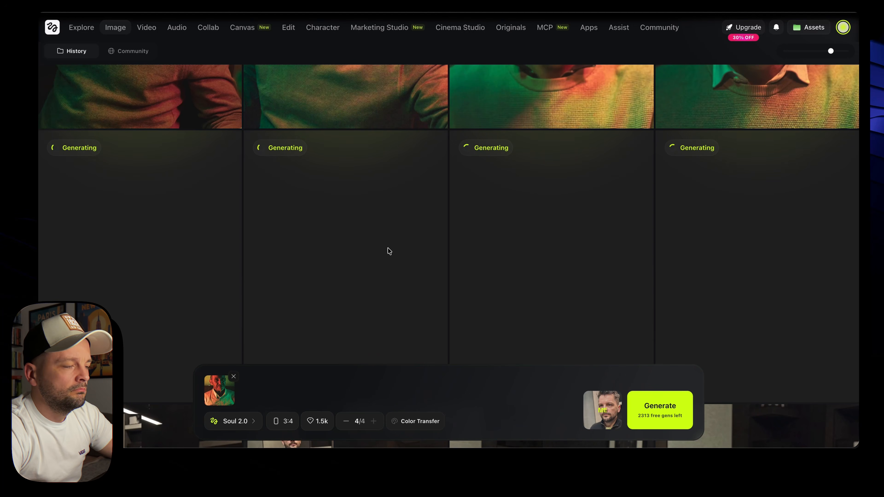
pyautogui.scroll(5, 339, 267)
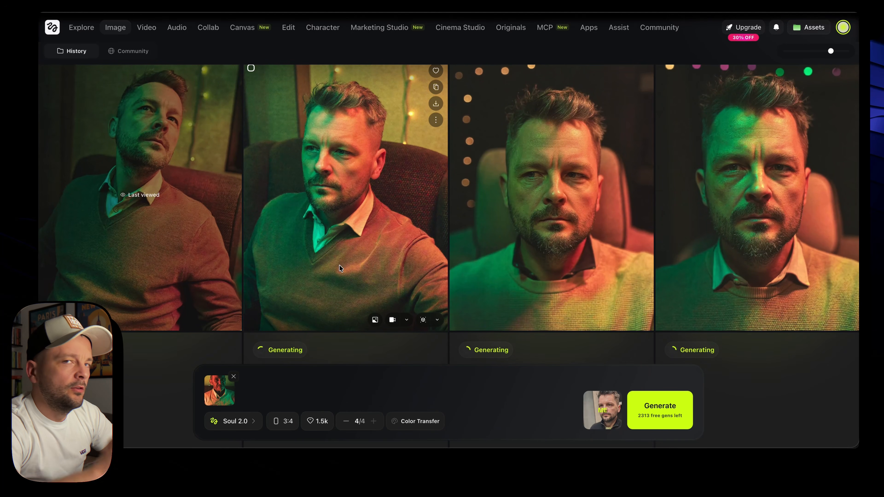
pyautogui.scroll(-7, 366, 317)
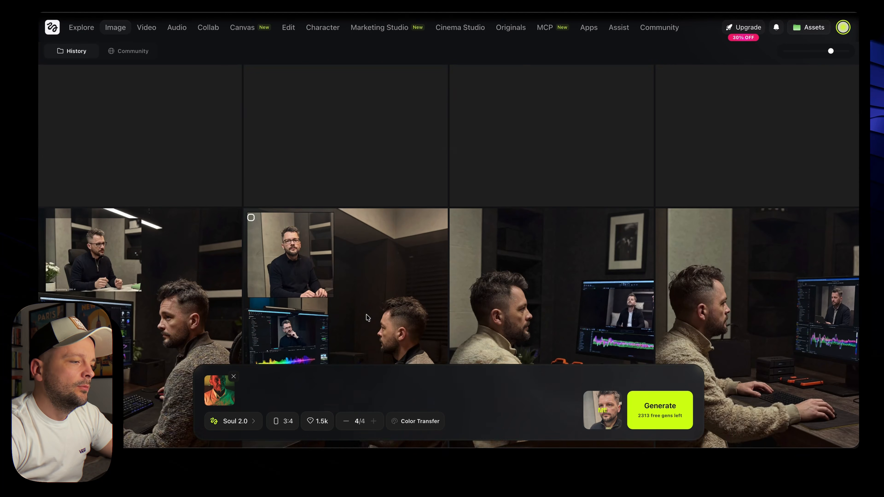
pyautogui.scroll(2, 344, 231)
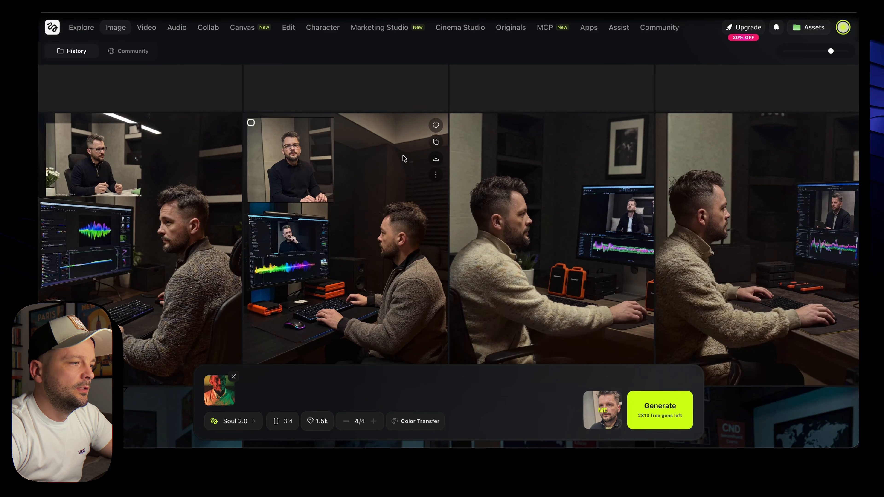
pyautogui.click(436, 158)
pyautogui.click(229, 161)
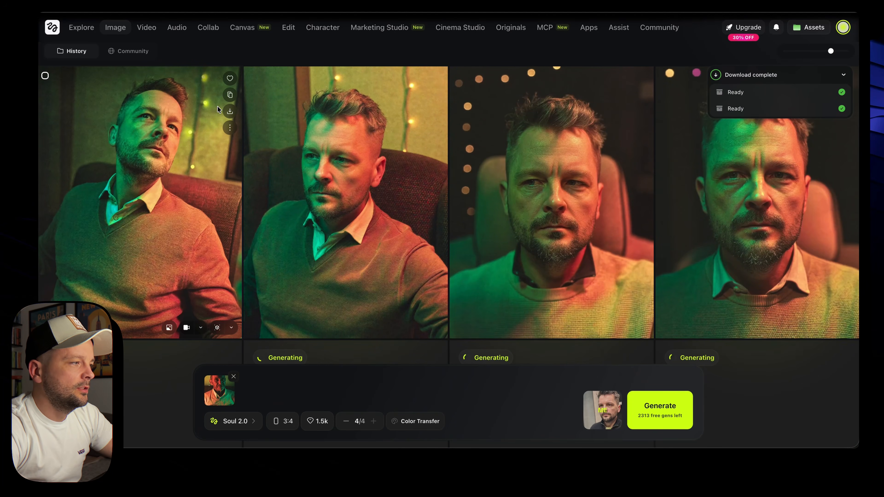
pyautogui.click(230, 110)
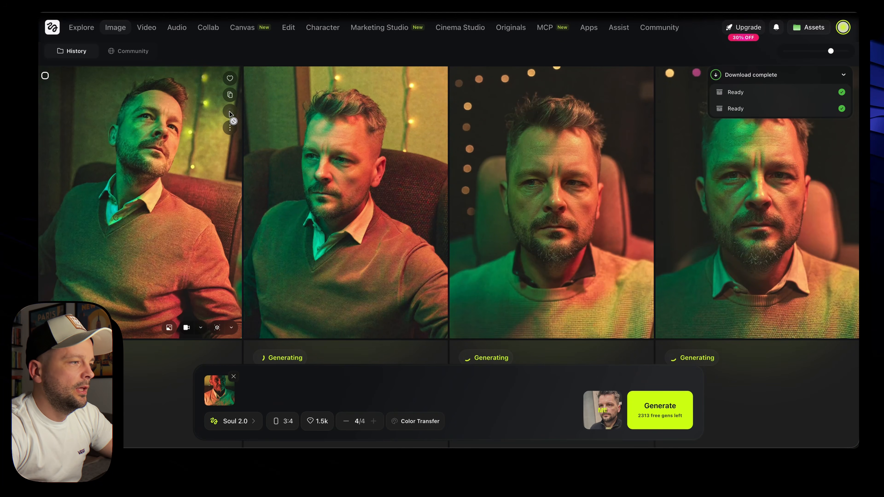
pyautogui.click(642, 112)
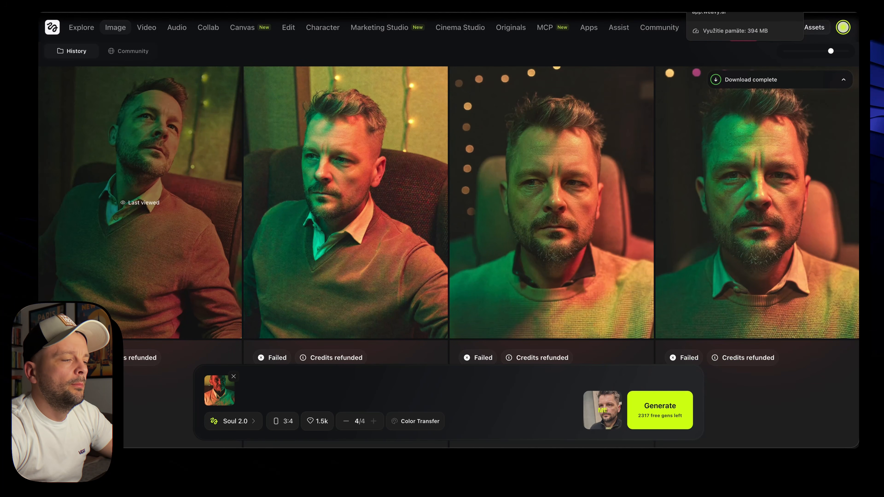
pyautogui.click(731, 2)
# Import the eight downloaded hf_ images from the Downloads folder onto the Weavy canvas
pyautogui.scroll(-5, 616, 268)
pyautogui.scroll(-5, 513, 272)
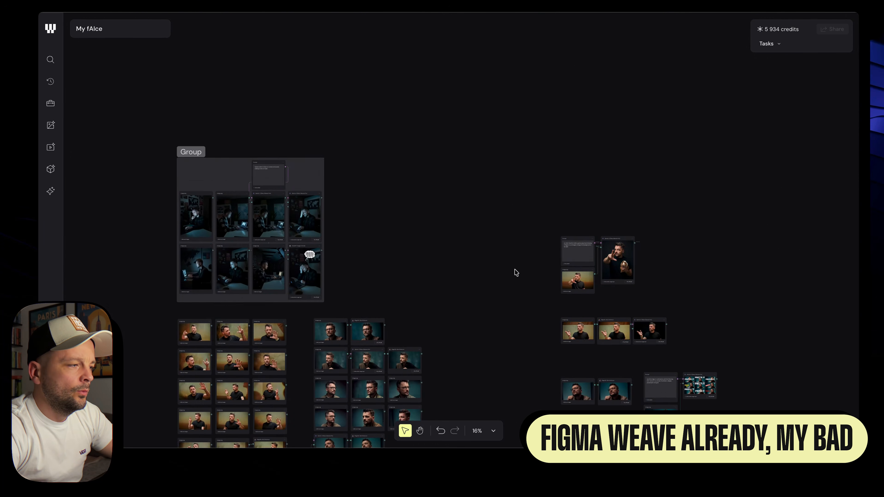
pyautogui.click(712, 3)
pyautogui.click(686, 42)
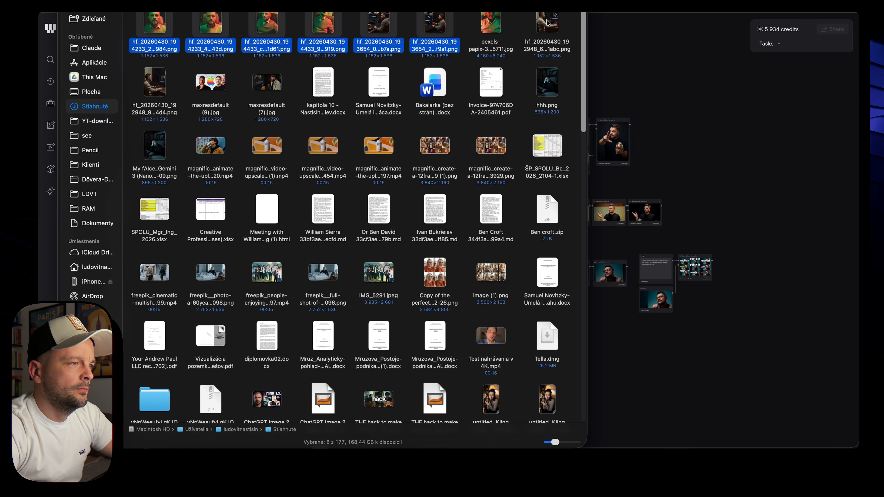
pyautogui.keyDown('super'); pyautogui.click(546, 20); pyautogui.keyUp('super')
pyautogui.keyDown('super'); pyautogui.click(166, 84); pyautogui.keyUp('super')
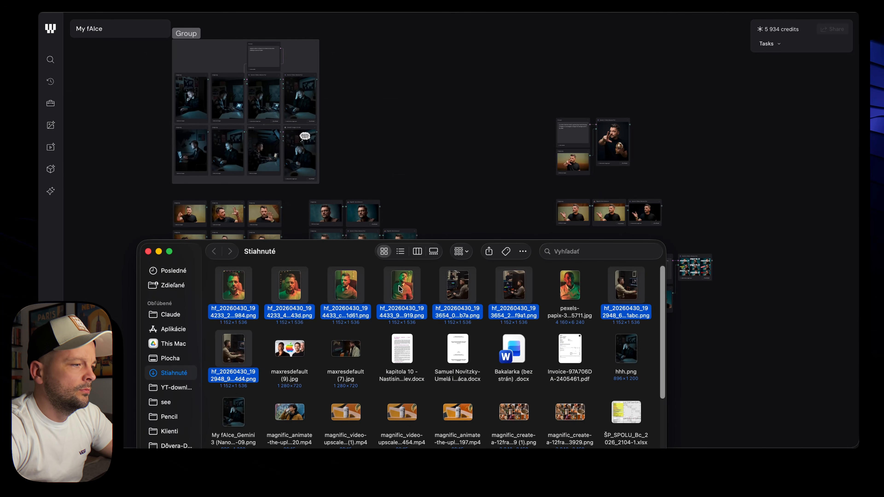
pyautogui.moveTo(401, 289); pyautogui.dragTo(518, 72)
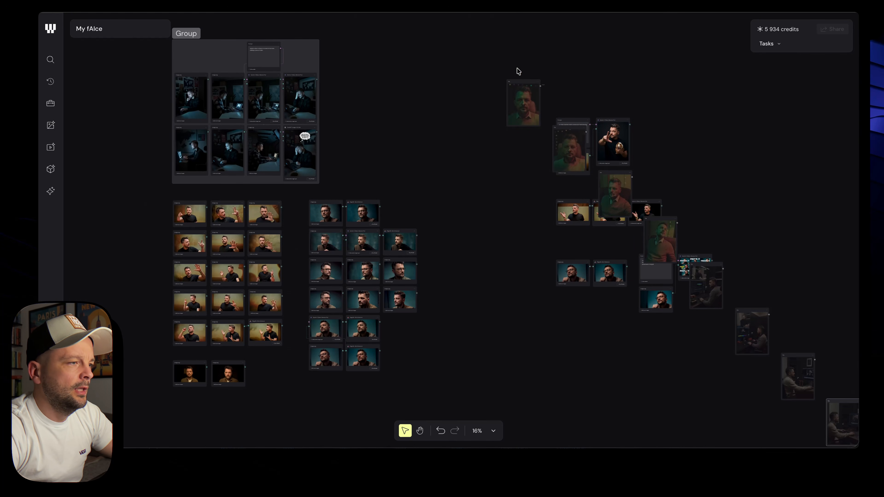
# Move two portrait nodes down into empty canvas space
pyautogui.scroll(-2, 690, 186)
pyautogui.hscroll(6, 590, 198)
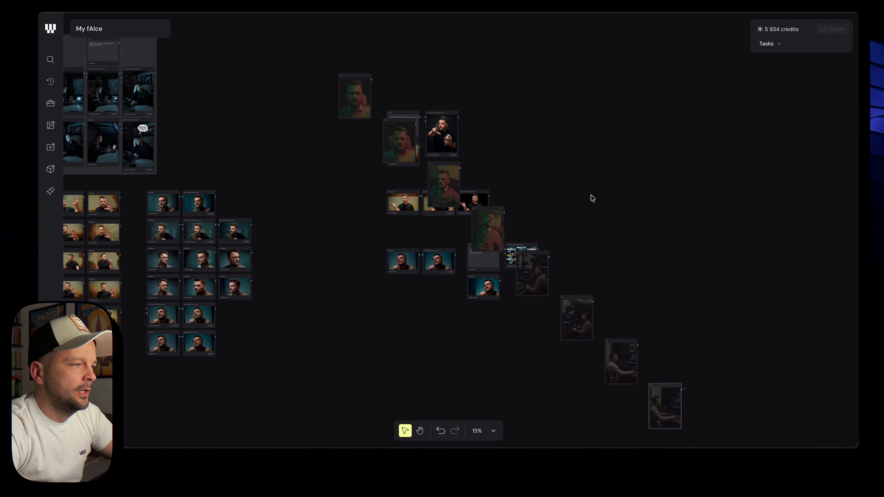
pyautogui.hscroll(-1, 605, 198)
pyautogui.moveTo(389, 84); pyautogui.dragTo(364, 325)
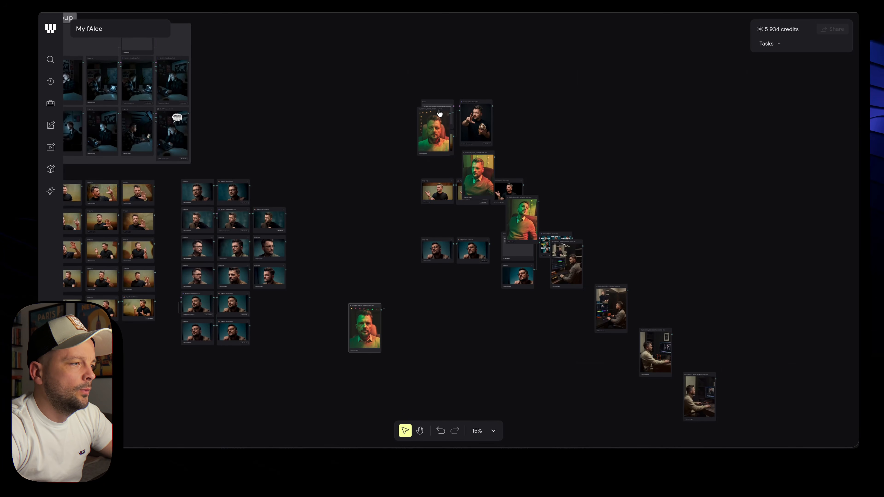
pyautogui.moveTo(436, 120); pyautogui.dragTo(405, 319)
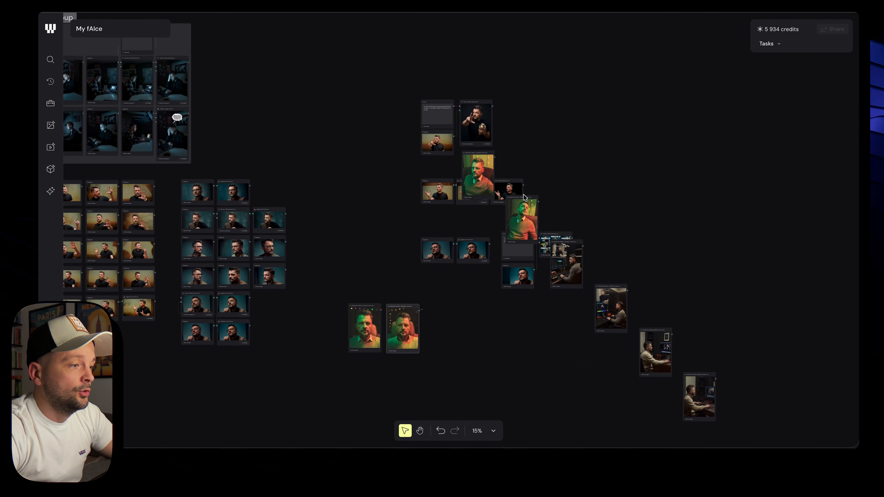
# Arrange the eight new portrait nodes below the existing groups
pyautogui.moveTo(525, 198); pyautogui.dragTo(461, 276)
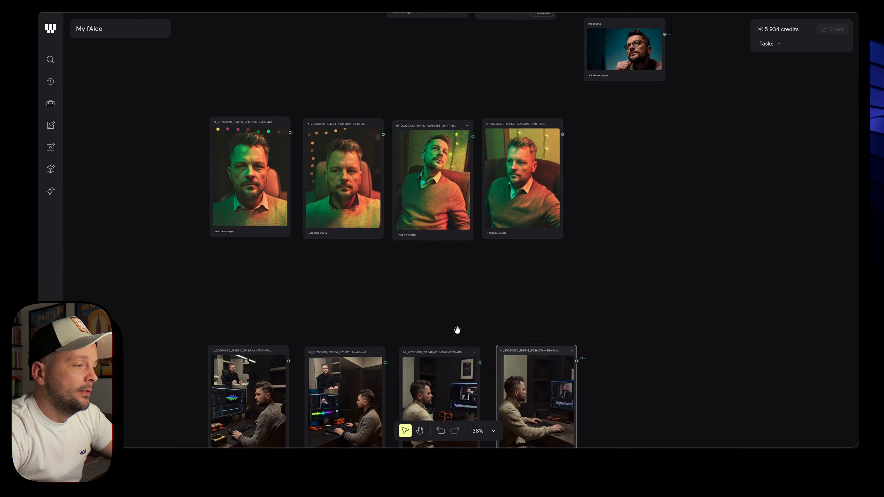
pyautogui.scroll(5, 458, 331)
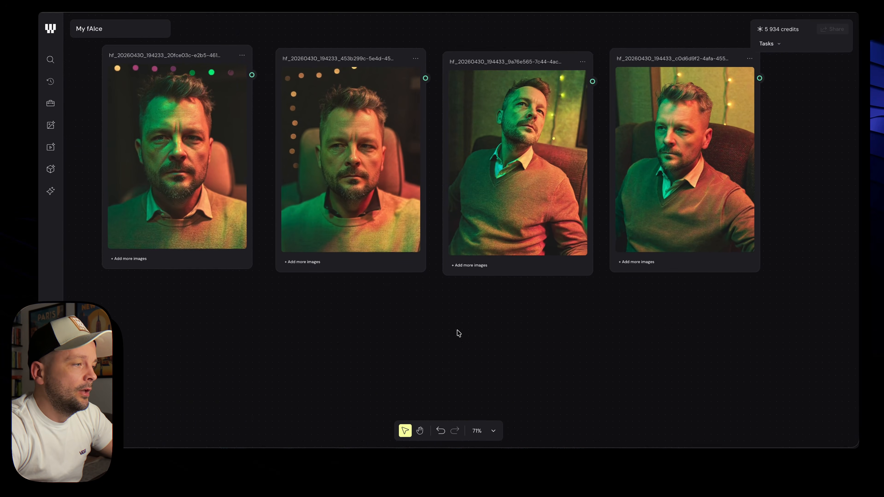
pyautogui.scroll(-2, 458, 333)
pyautogui.scroll(-4, 705, 342)
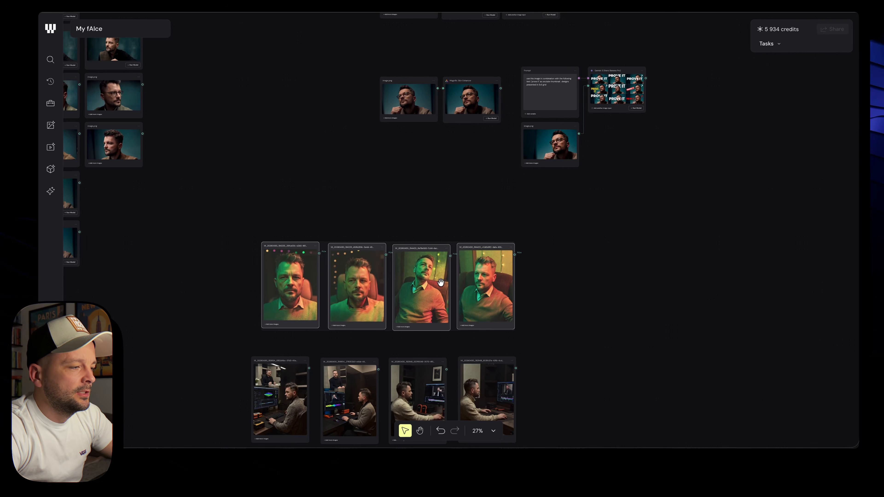
pyautogui.scroll(-3, 650, 292)
pyautogui.moveTo(664, 242); pyautogui.dragTo(484, 364)
pyautogui.moveTo(508, 244); pyautogui.dragTo(326, 317)
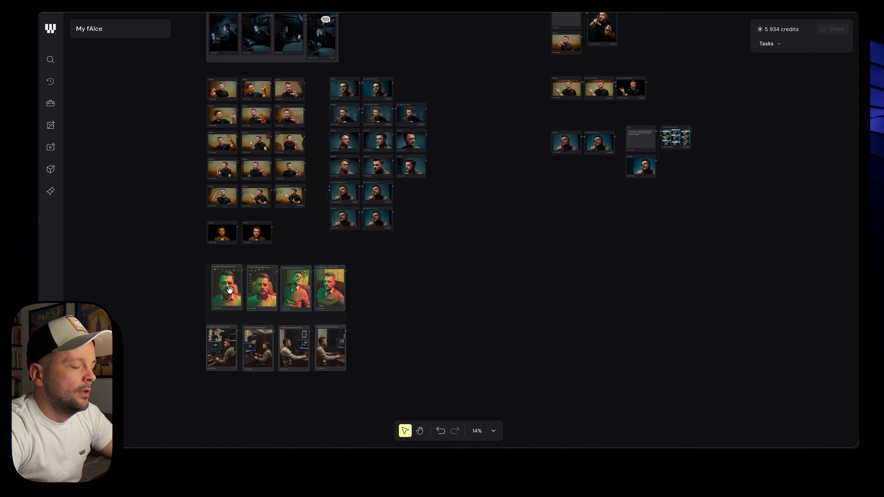
pyautogui.scroll(3, 368, 311)
pyautogui.hscroll(-5, 369, 312)
pyautogui.scroll(-2, 369, 312)
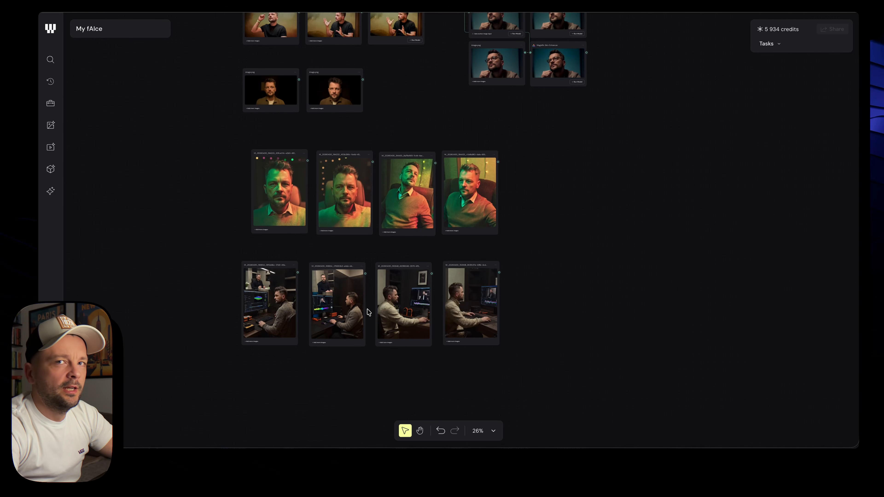
pyautogui.scroll(5, 440, 287)
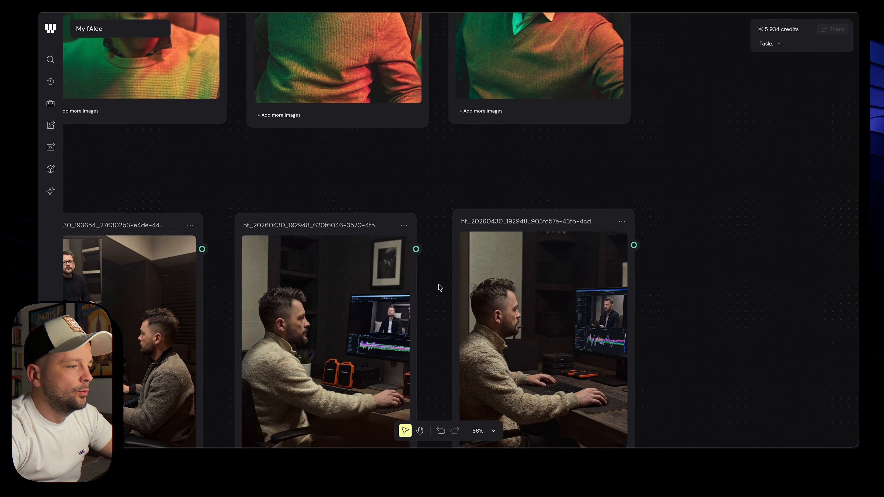
pyautogui.scroll(5, 438, 289)
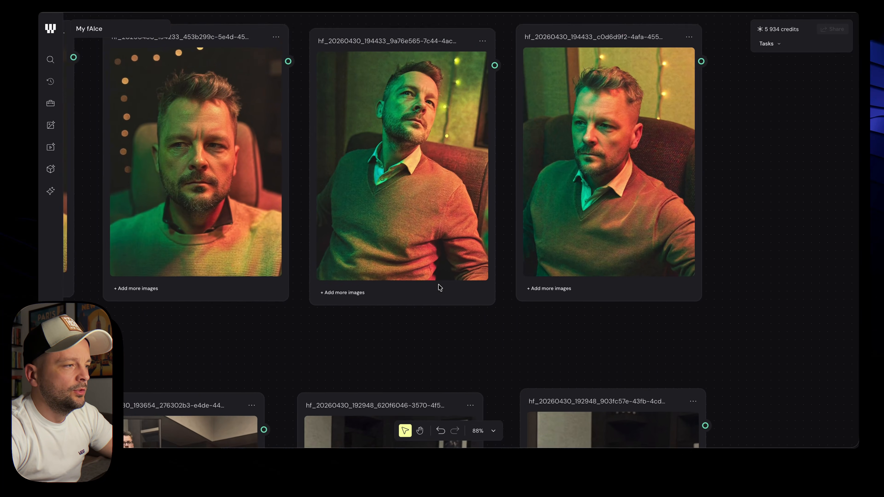
pyautogui.scroll(-2, 438, 289)
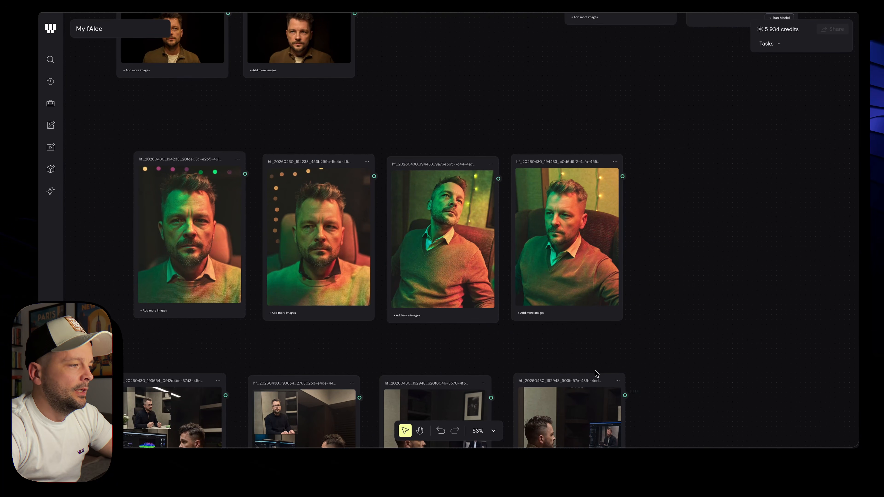
pyautogui.scroll(5, 212, 226)
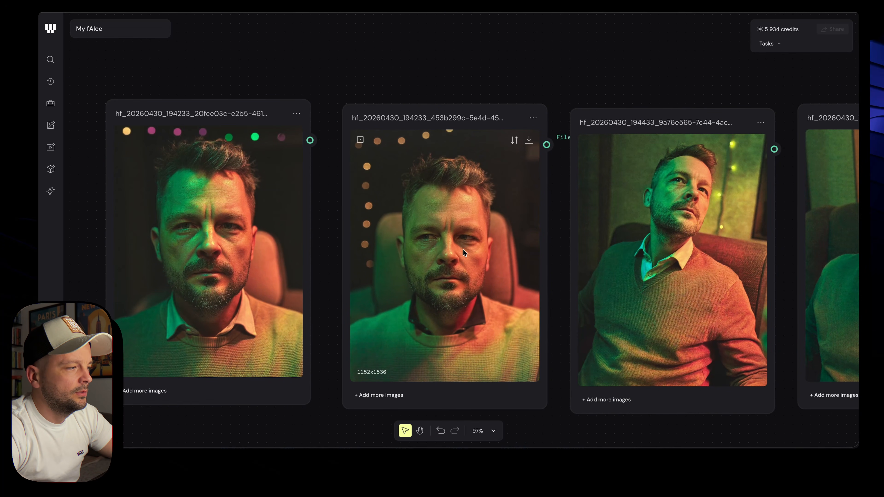
pyautogui.scroll(-5, 243, 266)
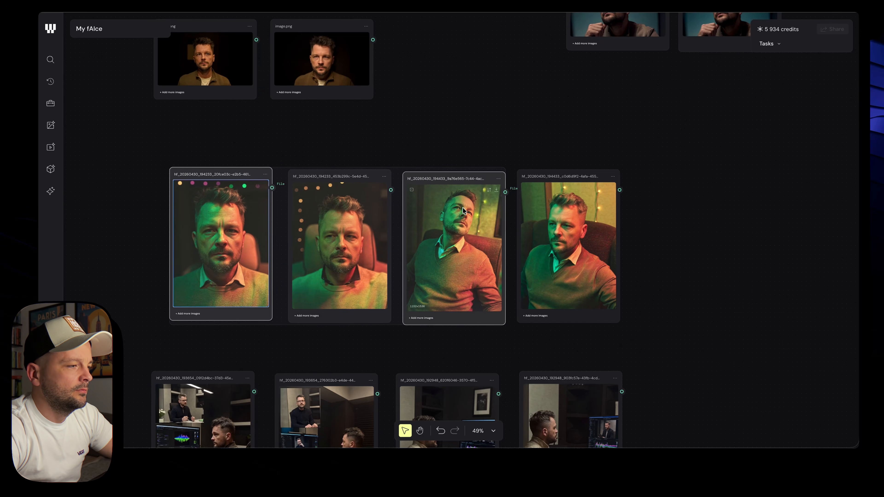
pyautogui.scroll(-4, 462, 208)
# Duplicate the first and third portrait nodes and place the copies in empty space
pyautogui.click(701, 241)
pyautogui.hscroll(1, 626, 245)
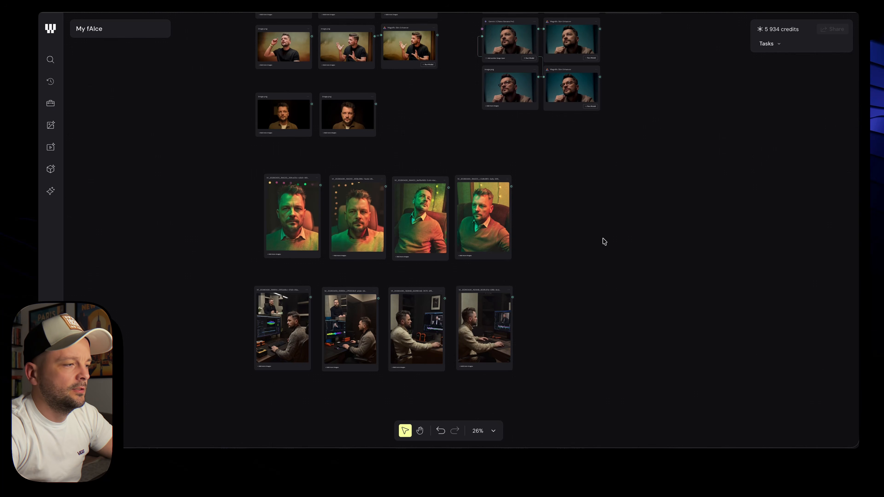
pyautogui.click(435, 190)
pyautogui.keyDown('shift'); pyautogui.click(299, 200); pyautogui.keyUp('shift')
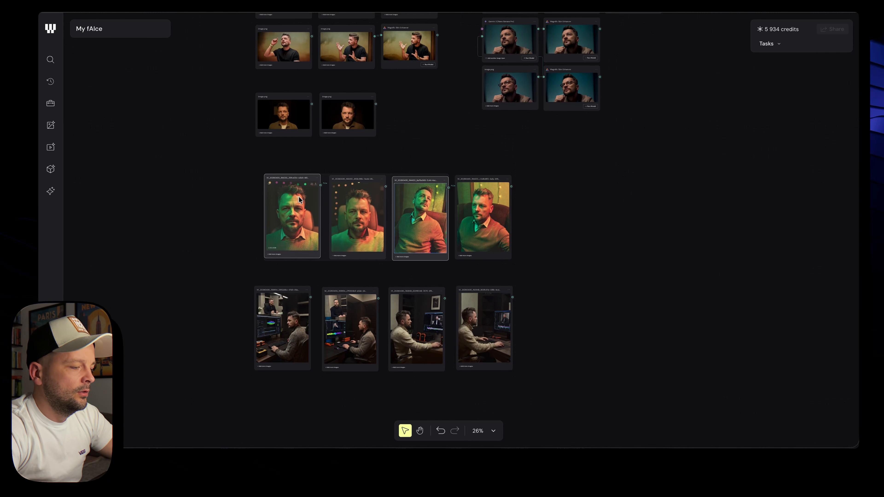
pyautogui.press('super+d')
pyautogui.moveTo(474, 215); pyautogui.dragTo(839, 210)
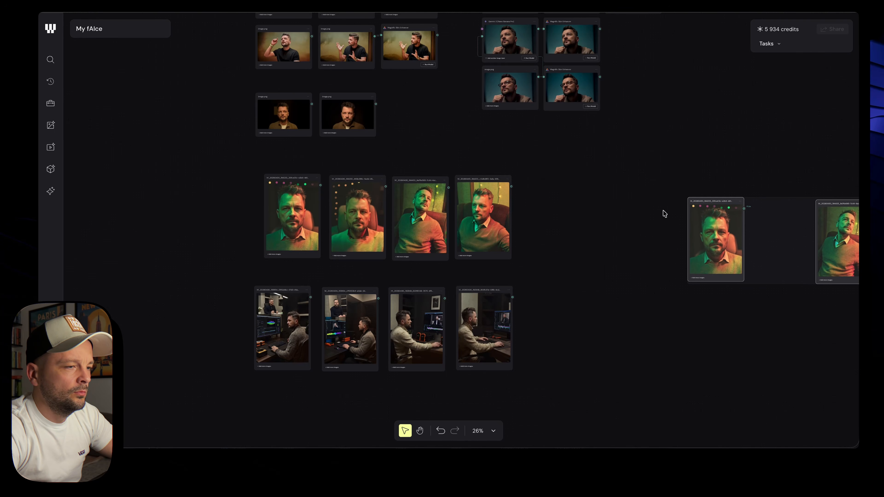
pyautogui.scroll(-4, 663, 212)
pyautogui.hscroll(8, 664, 212)
pyautogui.scroll(5, 664, 213)
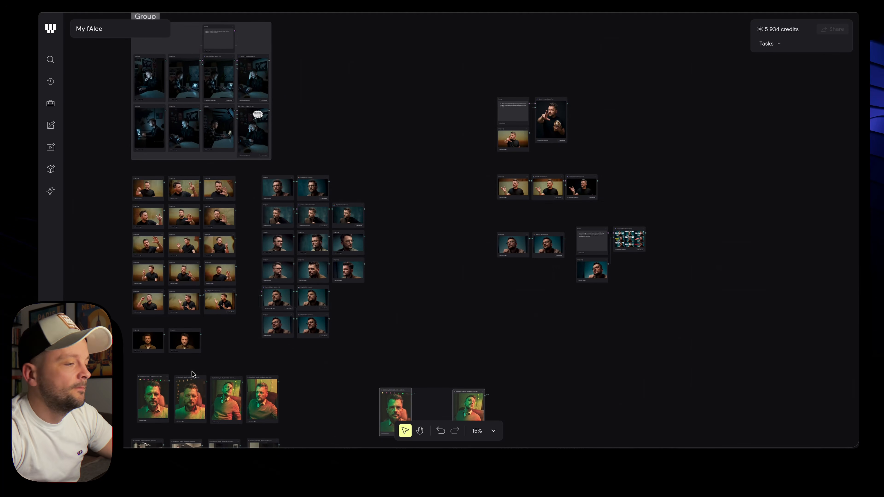
pyautogui.scroll(-5, 422, 394)
pyautogui.hscroll(3, 422, 394)
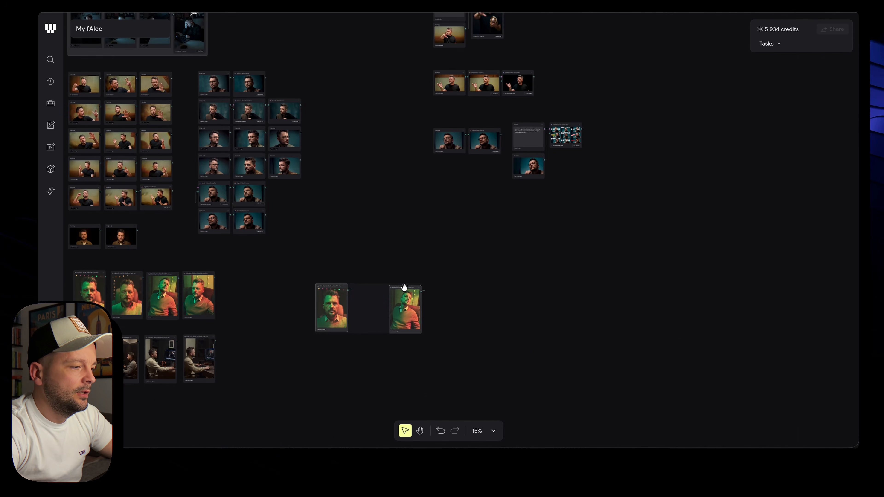
pyautogui.moveTo(405, 290); pyautogui.dragTo(509, 272)
pyautogui.scroll(3, 546, 255)
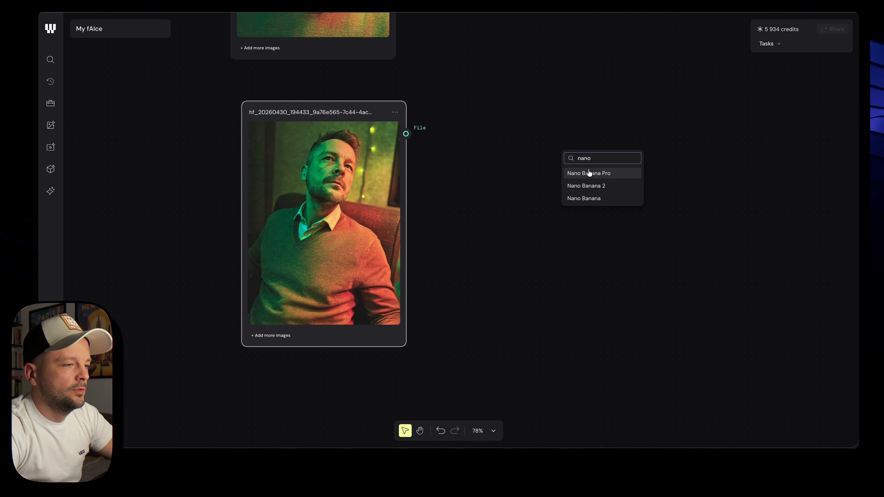
# Add a Nano Banana Pro node with a 'white shirt with black leather jacket' prompt
pyautogui.click(592, 173)
pyautogui.doubleClick(479, 220)
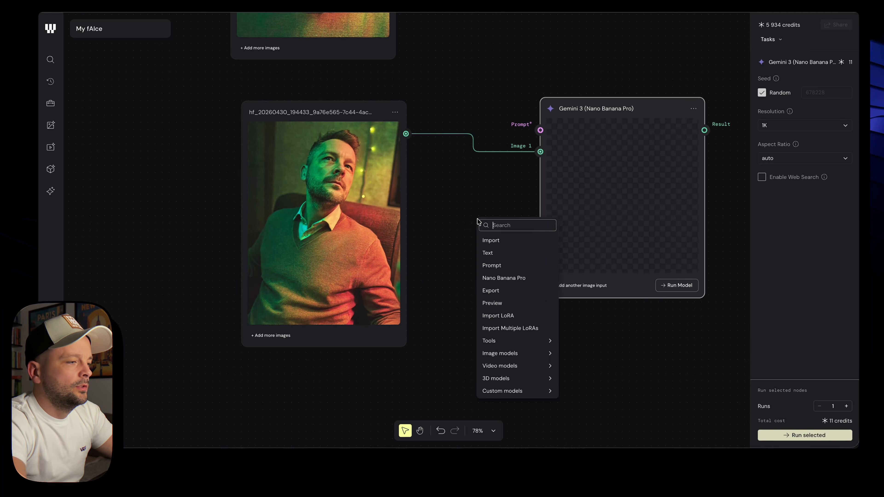
pyautogui.write('pro')
pyautogui.press('Return')
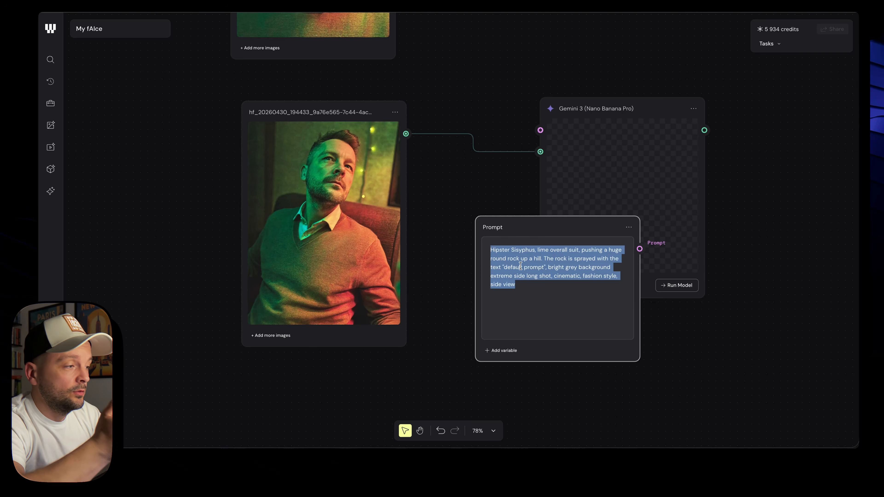
pyautogui.write('show me')
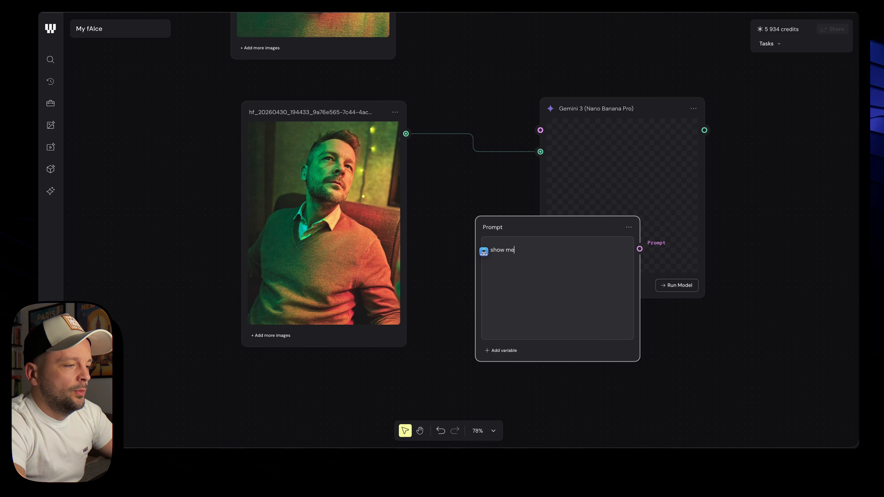
pyautogui.write(' the person weari')
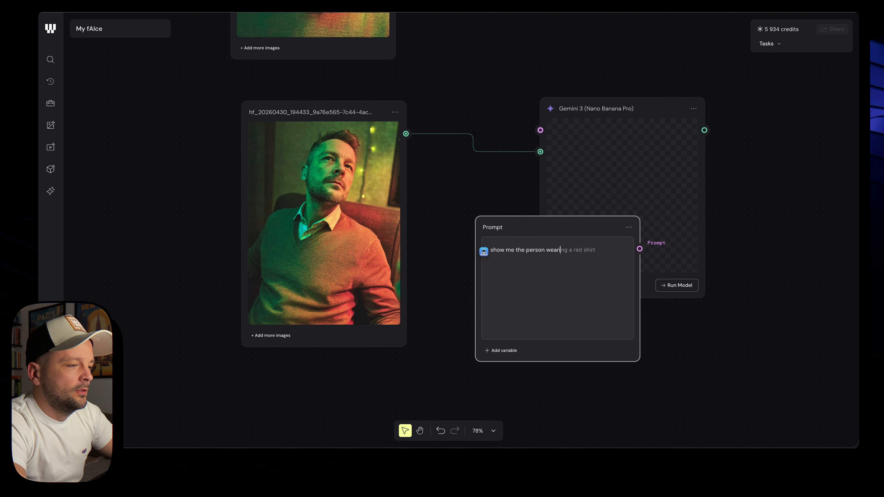
pyautogui.write('ng white')
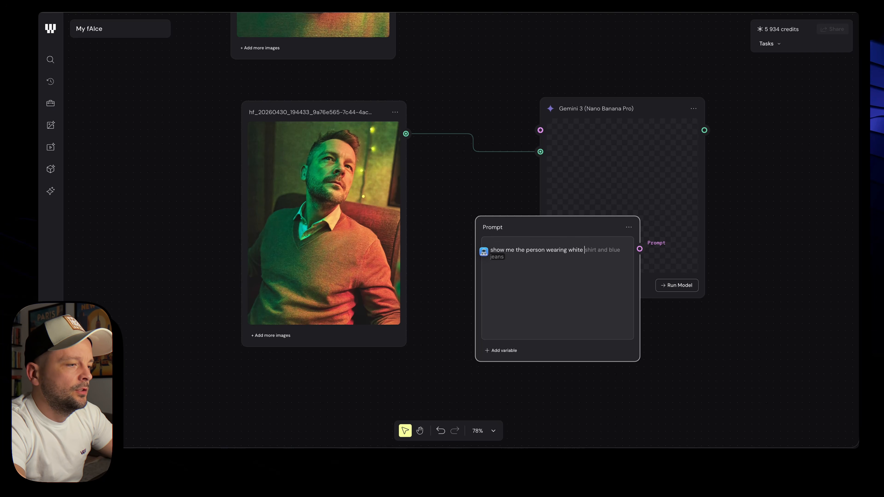
pyautogui.write(' shirt with black jacket')
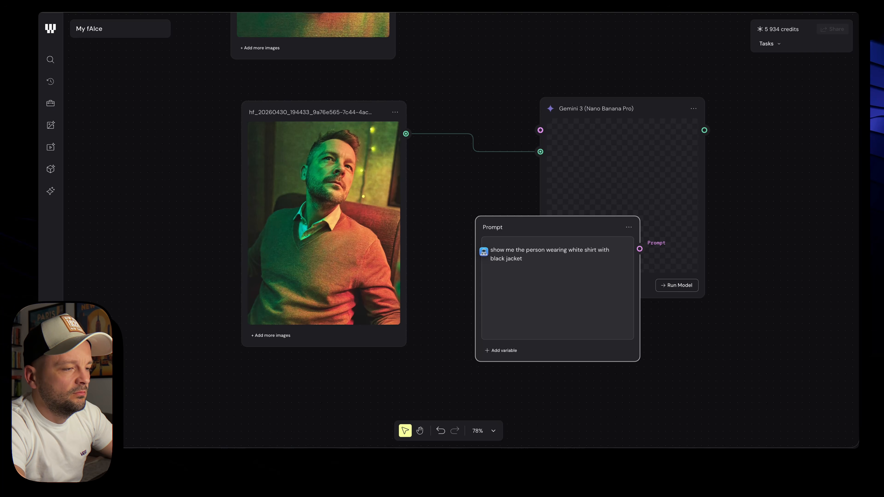
pyautogui.moveTo(510, 260); pyautogui.dragTo(378, 279)
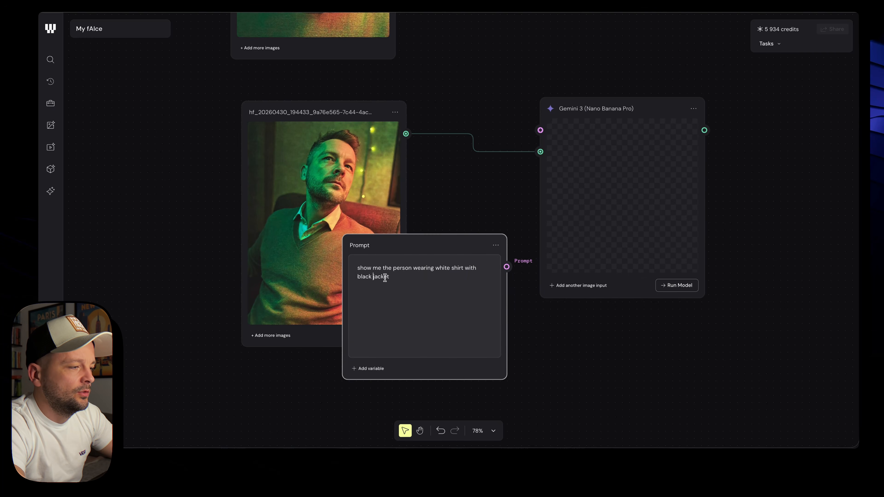
pyautogui.write('leather')
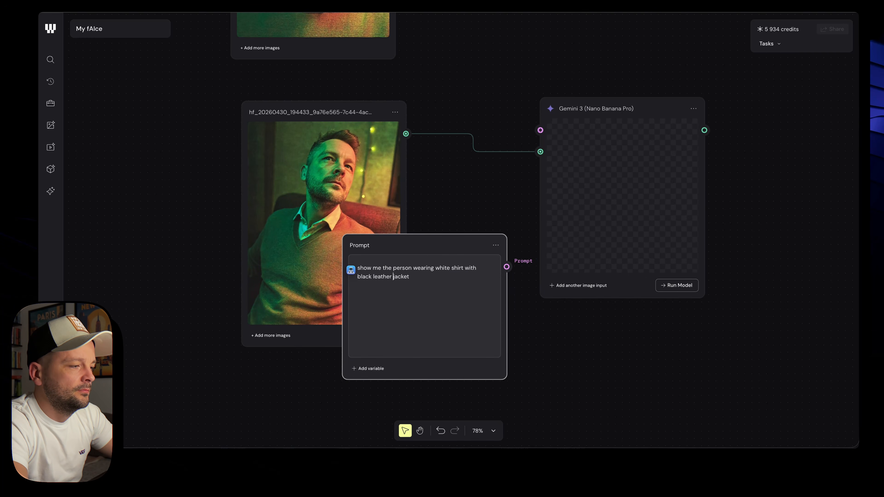
pyautogui.moveTo(507, 267); pyautogui.dragTo(540, 130)
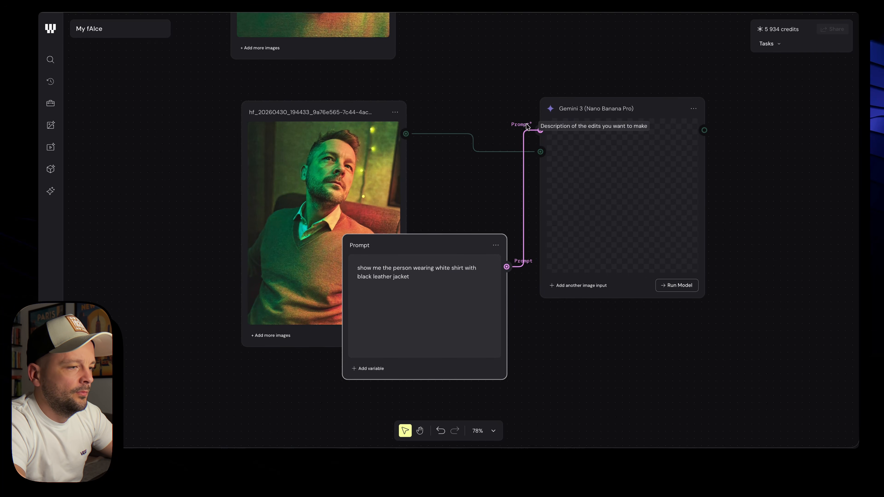
# Run the Gemini node to generate the restyled portrait
pyautogui.click(677, 285)
pyautogui.scroll(-3, 676, 285)
pyautogui.scroll(-2, 623, 260)
# Add a second Nano Banana Pro node wired to the other portrait and the prompt
pyautogui.doubleClick(583, 149)
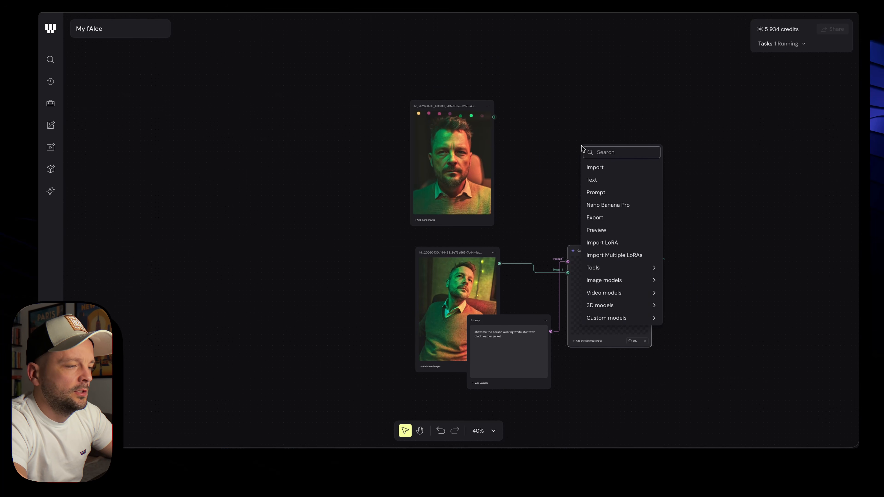
pyautogui.write('nano')
pyautogui.click(604, 168)
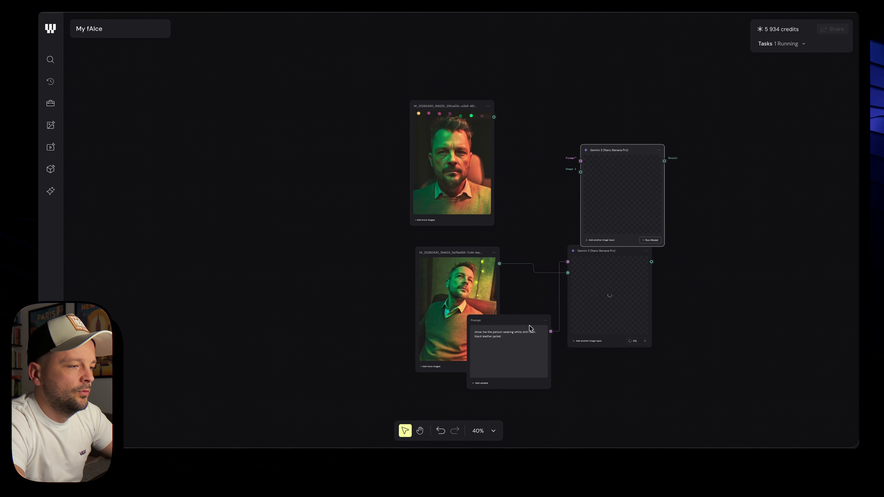
pyautogui.moveTo(549, 334); pyautogui.dragTo(581, 161)
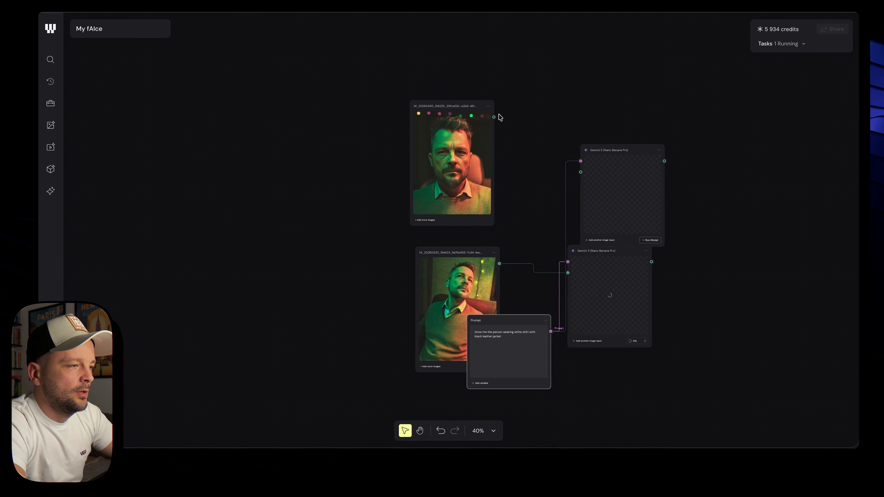
pyautogui.moveTo(494, 117); pyautogui.dragTo(581, 172)
pyautogui.moveTo(613, 148); pyautogui.dragTo(598, 101)
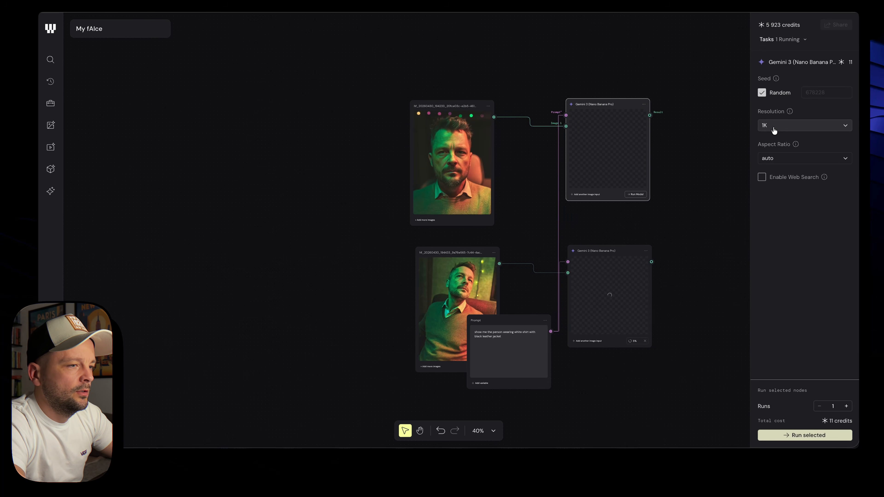
# Cancel the lower Gemini node's run and set it to 2K resolution, 16:9
pyautogui.scroll(3, 637, 348)
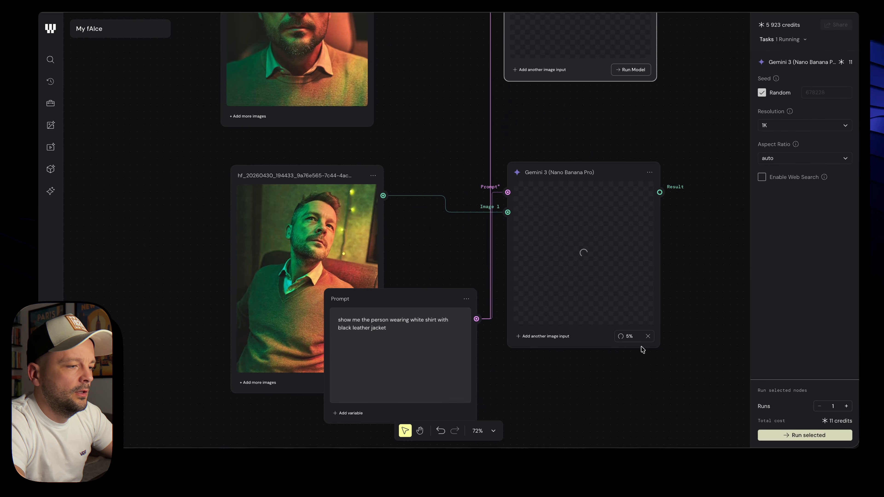
pyautogui.click(648, 340)
pyautogui.click(596, 251)
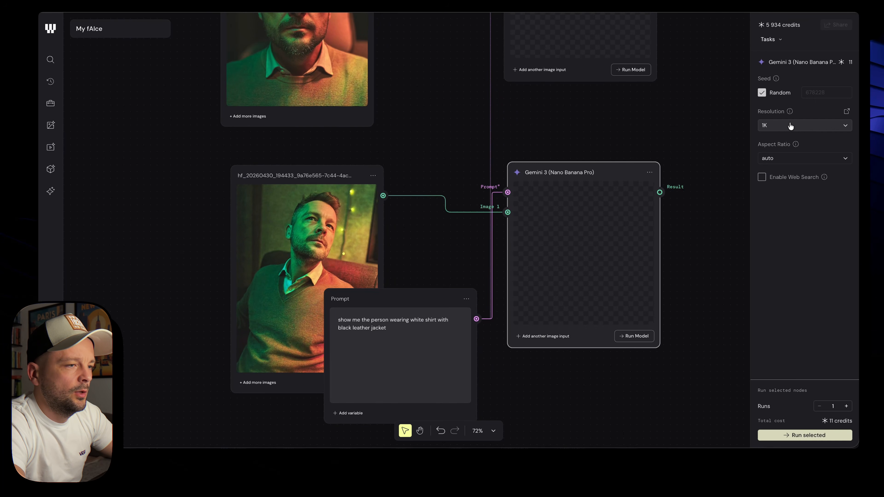
pyautogui.click(791, 127)
pyautogui.click(782, 165)
pyautogui.click(784, 158)
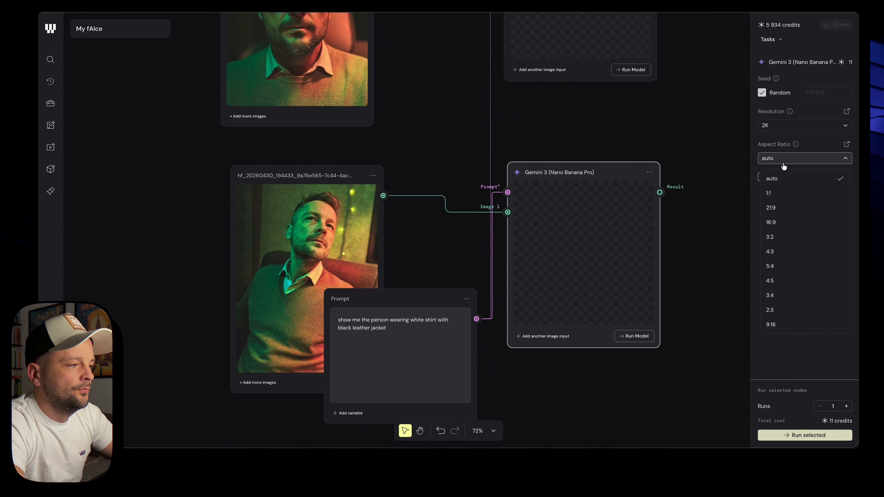
pyautogui.click(782, 223)
# Set the upper Gemini node to 2K, 16:9, then run both nodes
pyautogui.scroll(5, 695, 211)
pyautogui.click(554, 169)
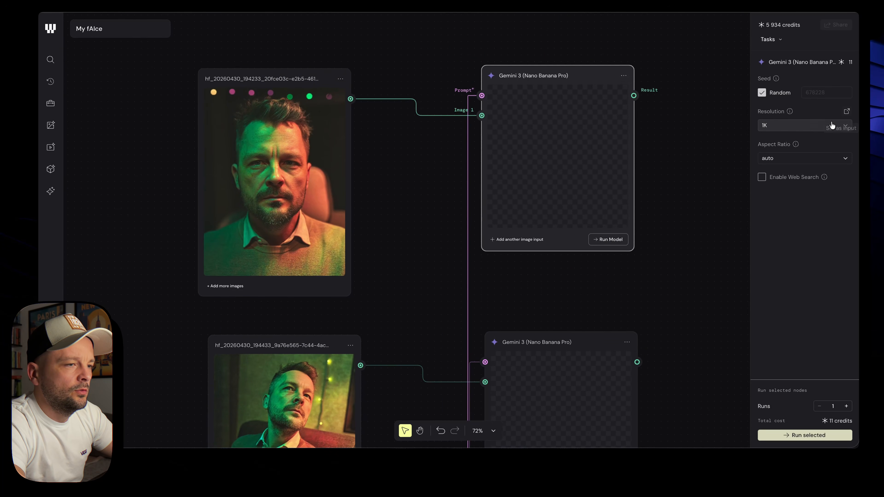
pyautogui.click(831, 125)
pyautogui.click(815, 158)
pyautogui.click(810, 161)
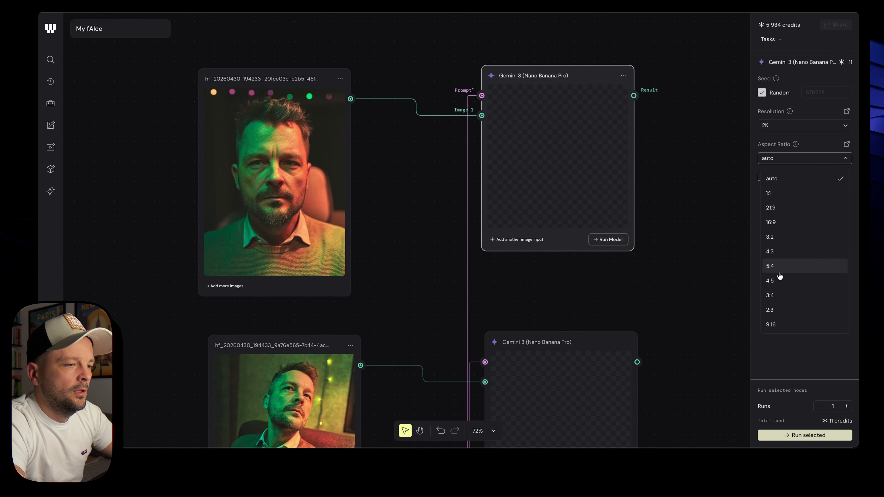
pyautogui.click(785, 227)
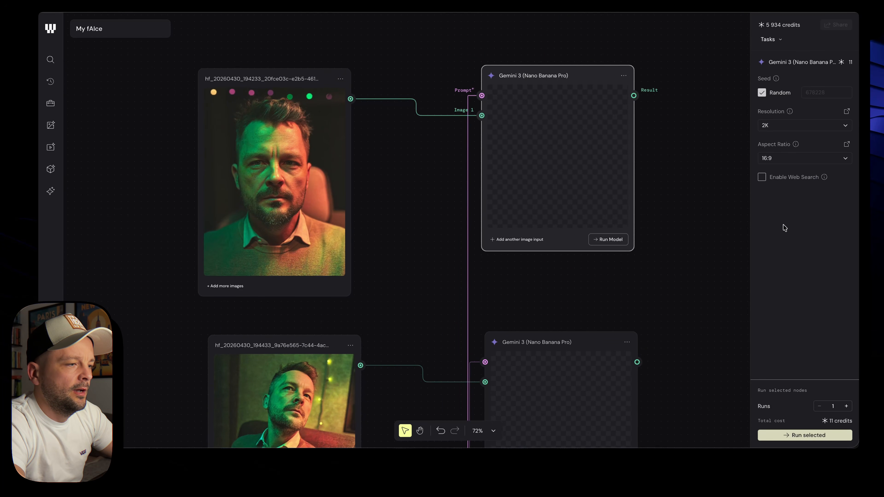
pyautogui.click(617, 240)
pyautogui.scroll(-6, 647, 288)
pyautogui.click(664, 299)
pyautogui.scroll(-6, 664, 299)
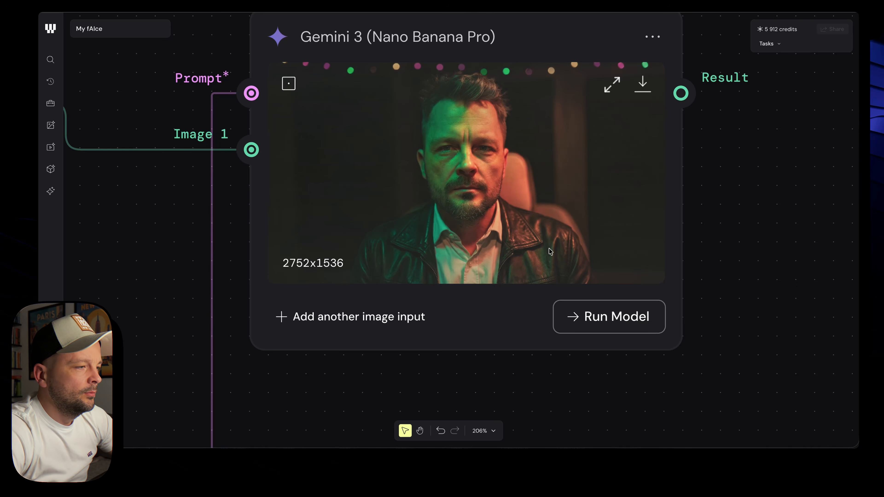
# Change the prompt's 'white shirt' to 'white t-shirt'
pyautogui.scroll(-5, 550, 252)
pyautogui.hscroll(-3, 475, 257)
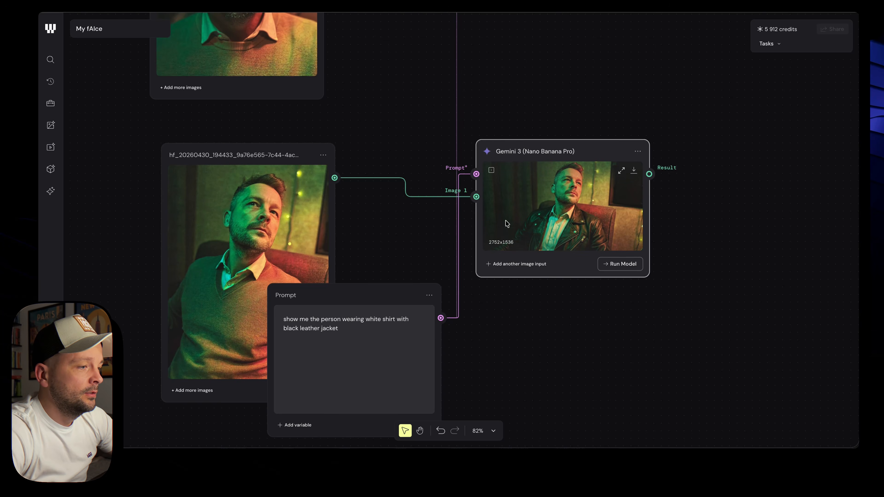
pyautogui.scroll(5, 574, 227)
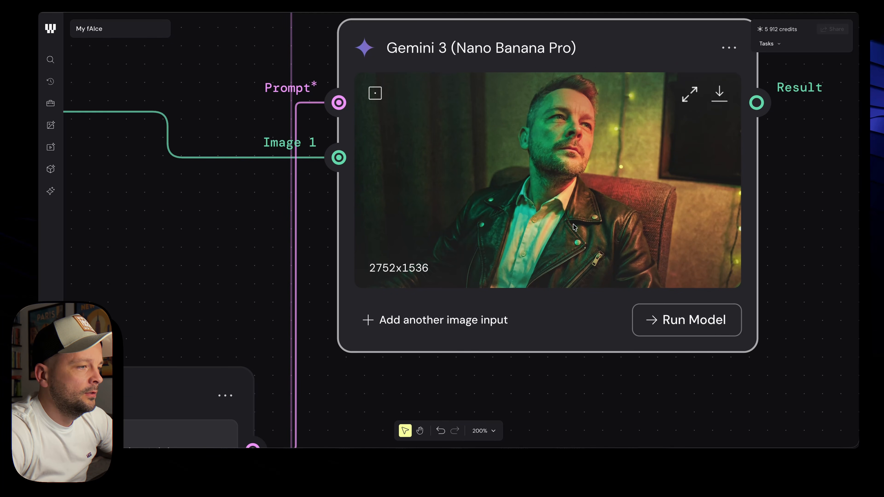
pyautogui.scroll(-5, 574, 227)
pyautogui.hscroll(-5, 575, 227)
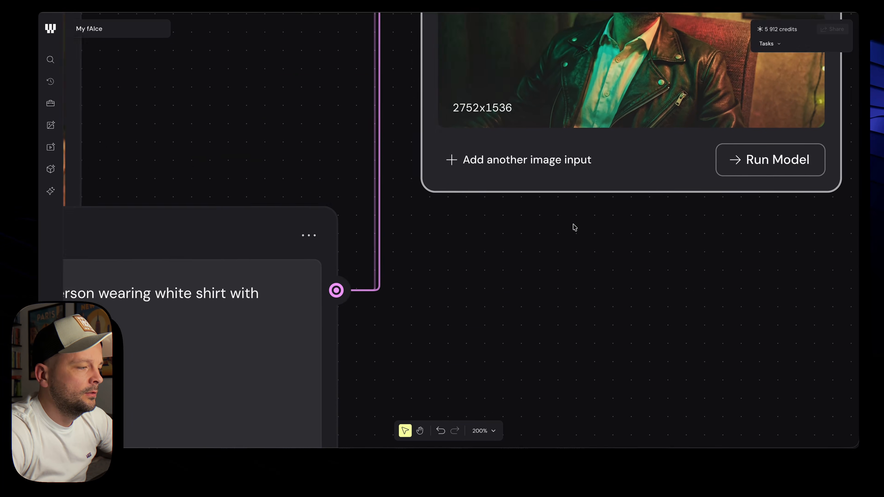
pyautogui.click(384, 228)
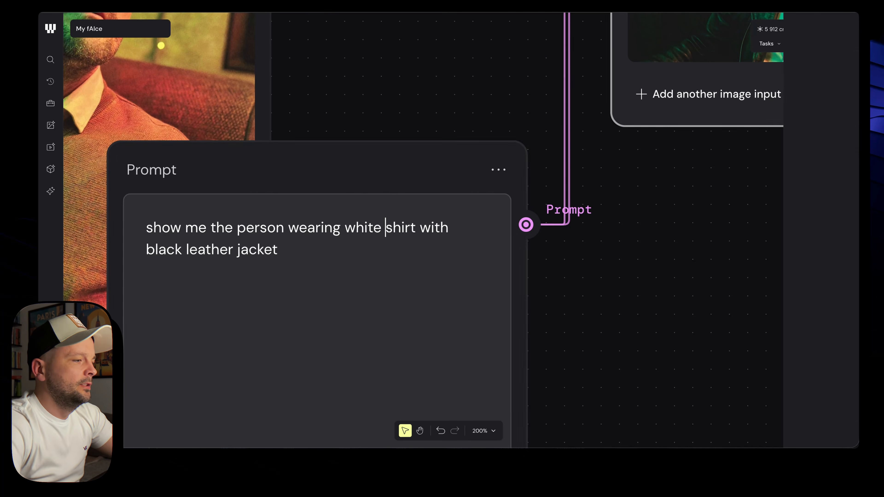
pyautogui.write('t-')
# Regenerate images on both the lower and upper Gemini nodes
pyautogui.scroll(-5, 615, 256)
pyautogui.scroll(2, 615, 256)
pyautogui.hscroll(4, 615, 256)
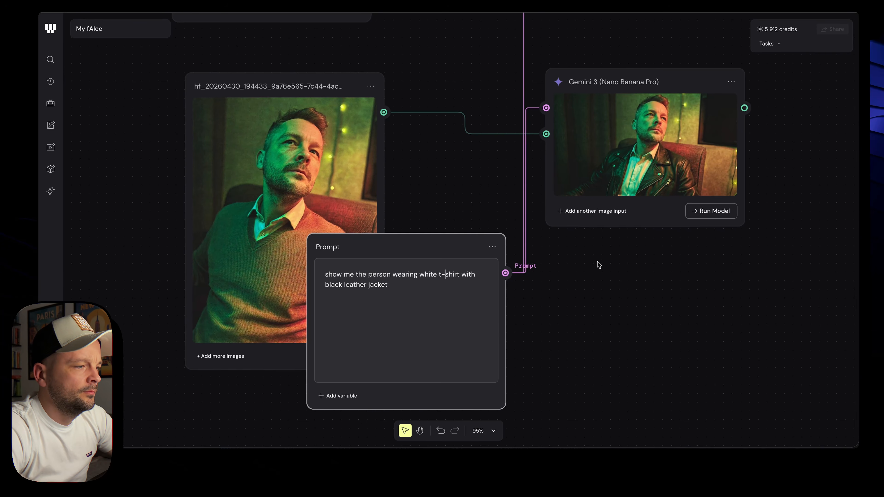
pyautogui.scroll(-2, 493, 346)
pyautogui.hscroll(2, 493, 346)
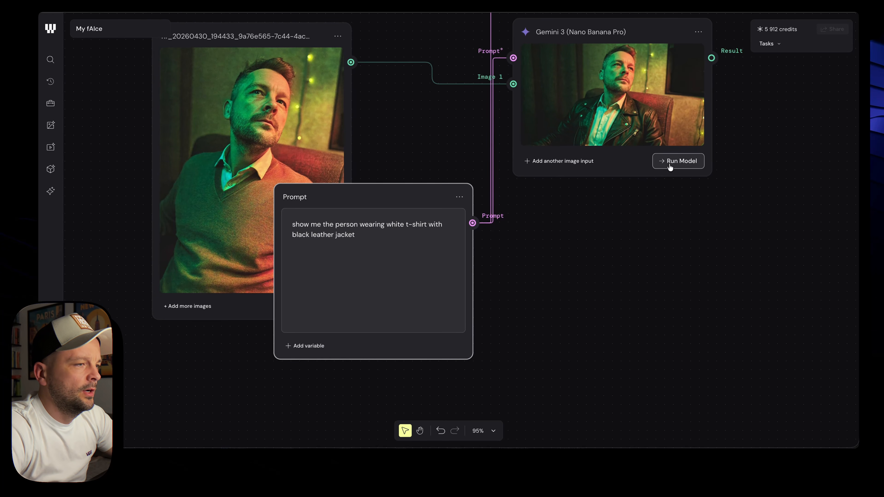
pyautogui.click(670, 168)
pyautogui.scroll(10, 671, 167)
pyautogui.hscroll(3, 672, 167)
pyautogui.scroll(2, 671, 167)
pyautogui.hscroll(1, 671, 167)
pyautogui.click(571, 192)
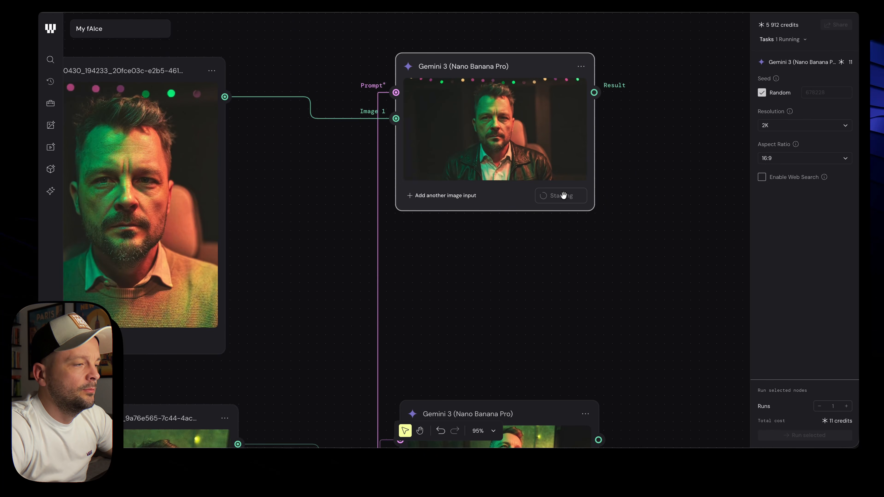
pyautogui.scroll(-3, 640, 235)
pyautogui.moveTo(568, 173)
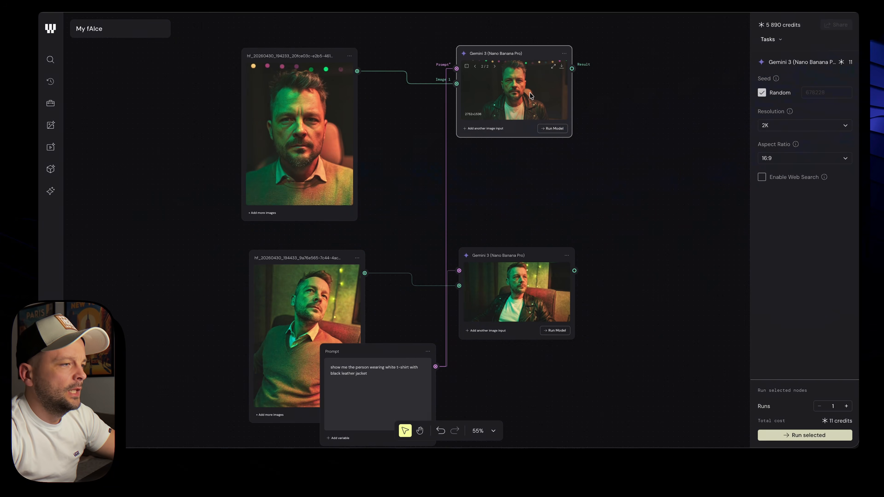
# Append ', do not change the head and face at all' to the prompt and regenerate
pyautogui.scroll(5, 531, 96)
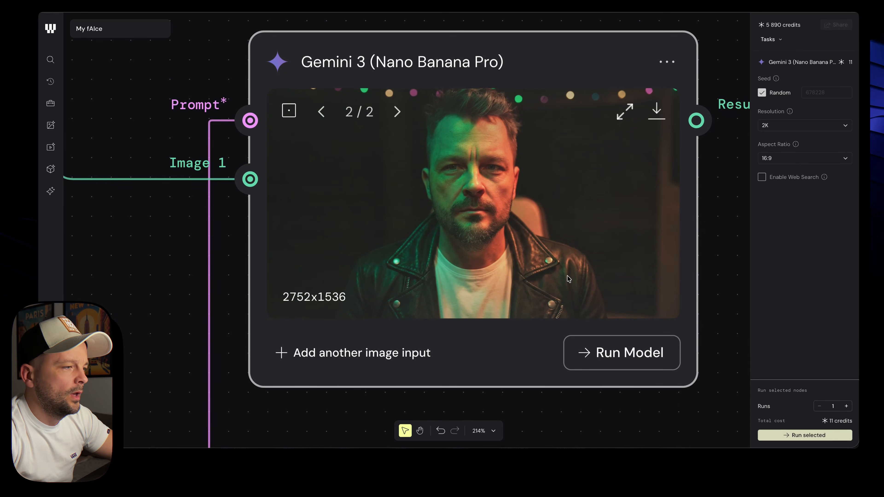
pyautogui.scroll(-3, 567, 276)
pyautogui.scroll(-12, 568, 277)
pyautogui.scroll(1, 510, 278)
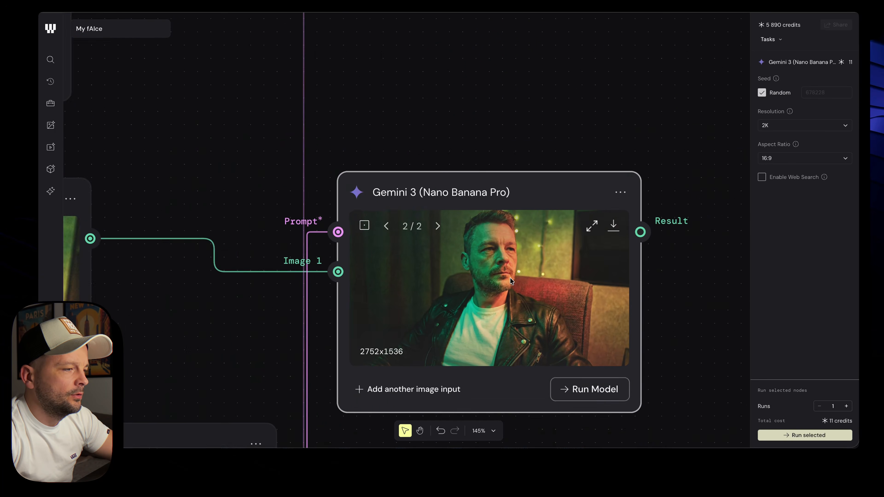
pyautogui.scroll(3, 510, 277)
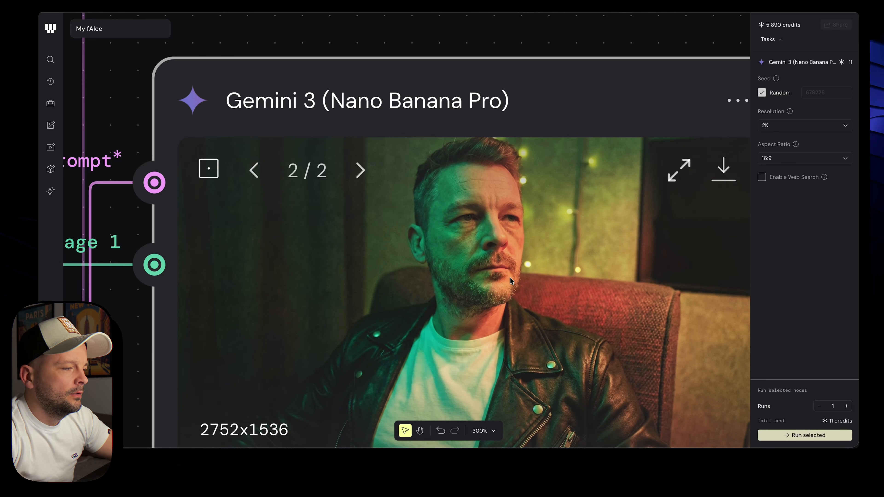
pyautogui.scroll(-4, 509, 277)
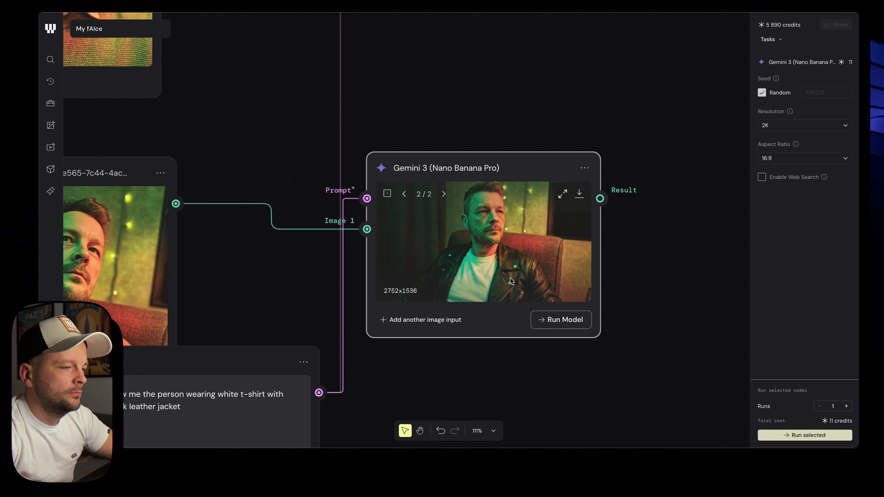
pyautogui.hscroll(-2, 511, 279)
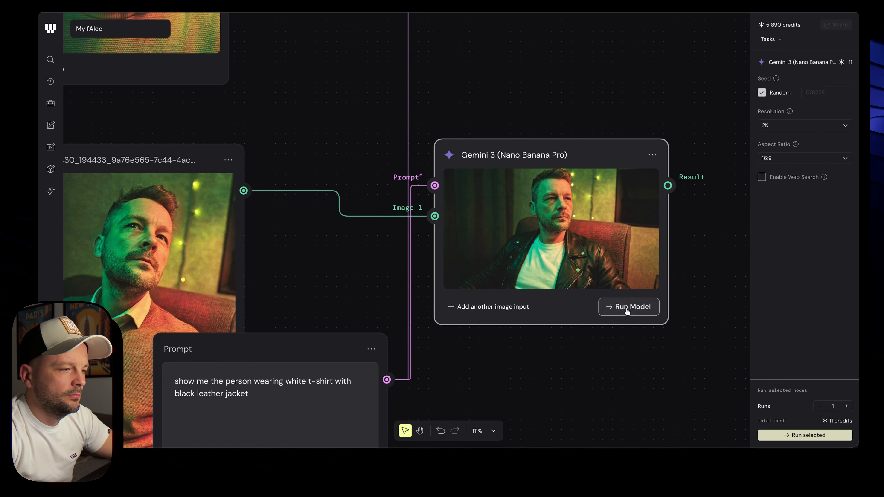
pyautogui.click(266, 399)
pyautogui.write(', ')
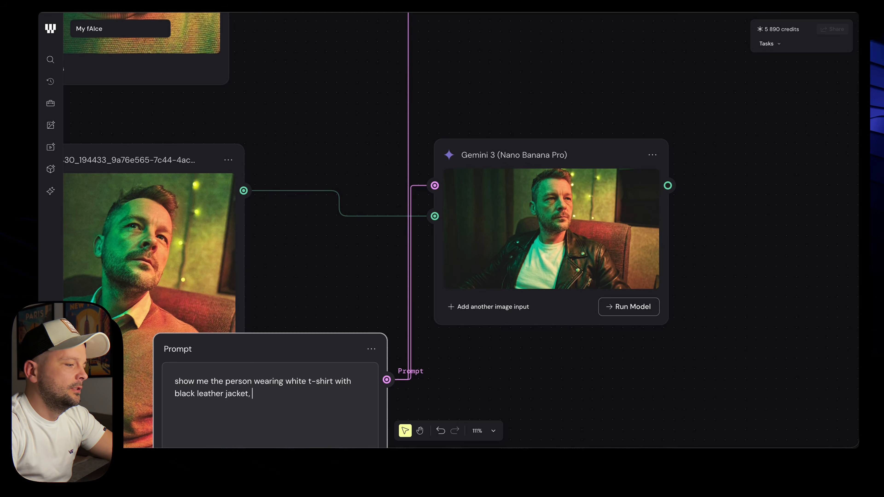
pyautogui.write('do not change the')
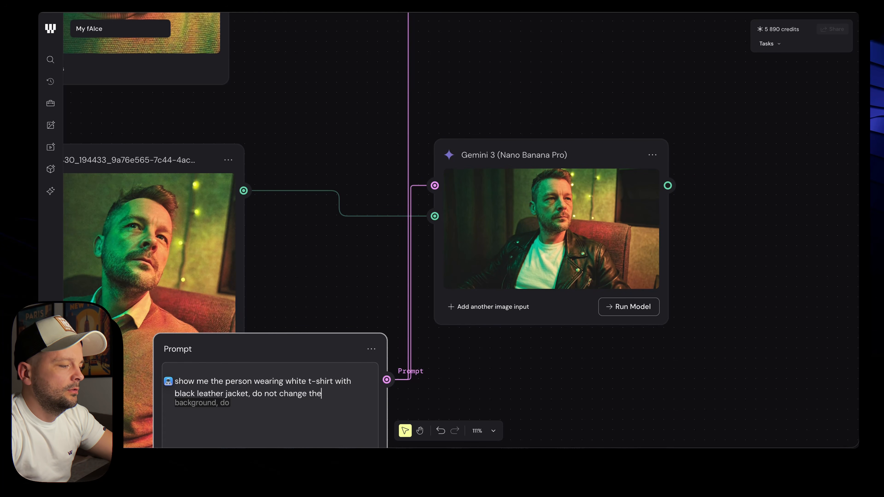
pyautogui.write(' head and')
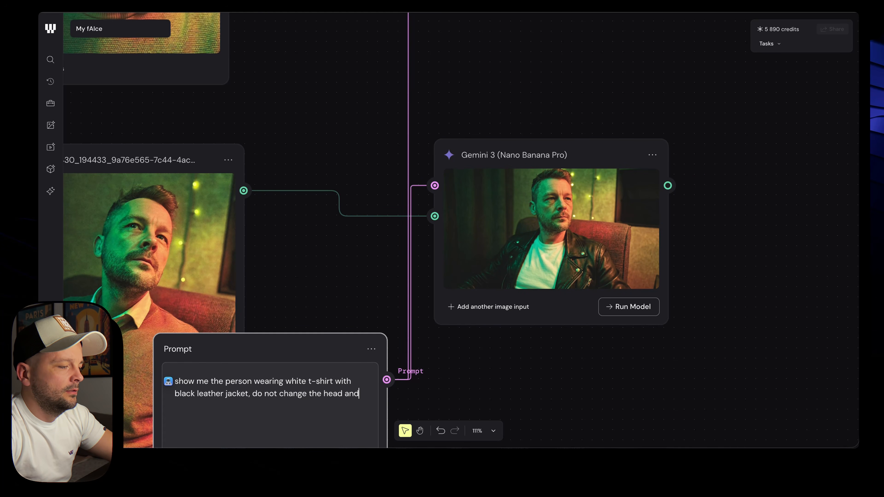
pyautogui.write(' face at all.')
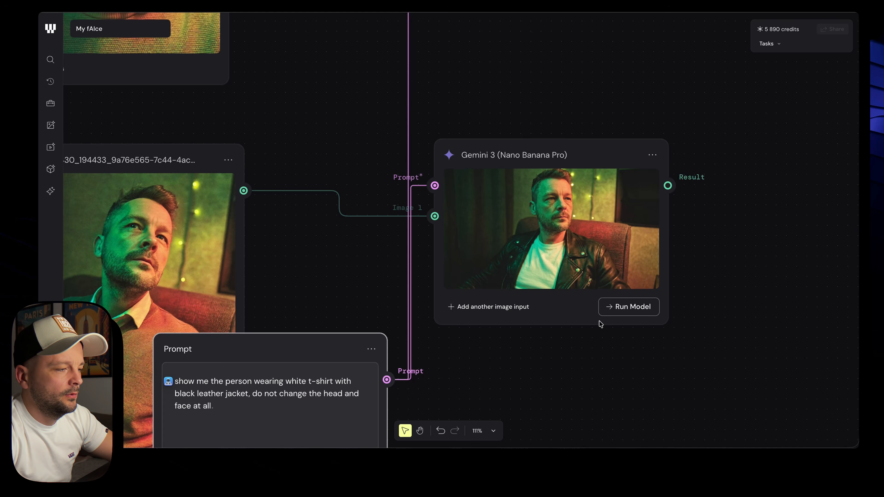
pyautogui.click(613, 307)
# Move the Prompt node between the two Gemini nodes and shift the upper node right
pyautogui.scroll(-3, 687, 336)
pyautogui.scroll(-2, 688, 337)
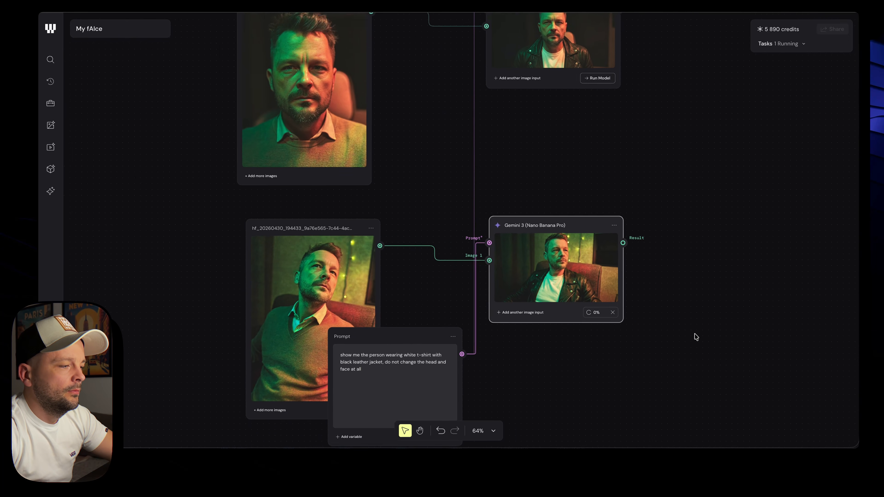
pyautogui.moveTo(417, 326); pyautogui.dragTo(461, 100)
pyautogui.hscroll(5, 555, 169)
pyautogui.scroll(3, 555, 169)
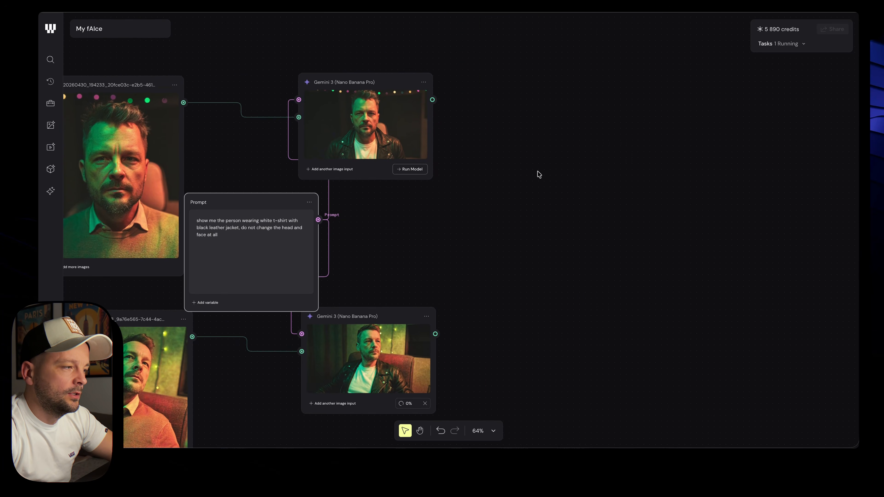
pyautogui.scroll(-3, 442, 166)
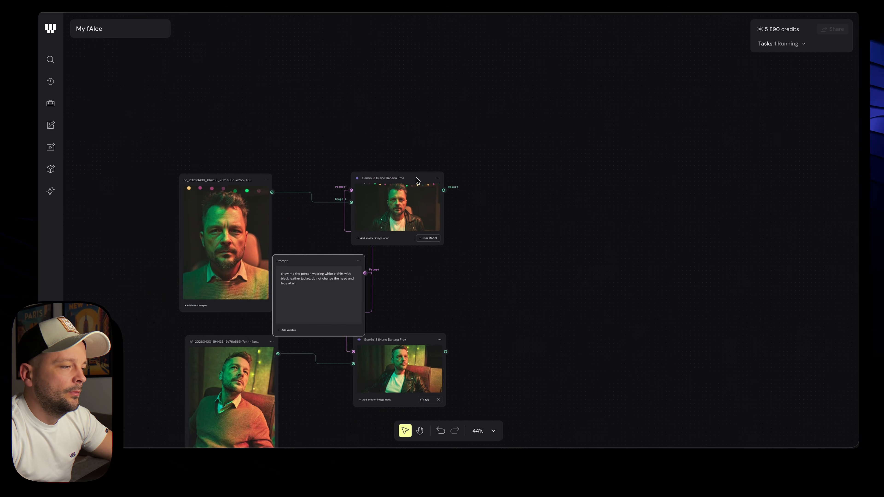
pyautogui.moveTo(417, 178); pyautogui.dragTo(468, 177)
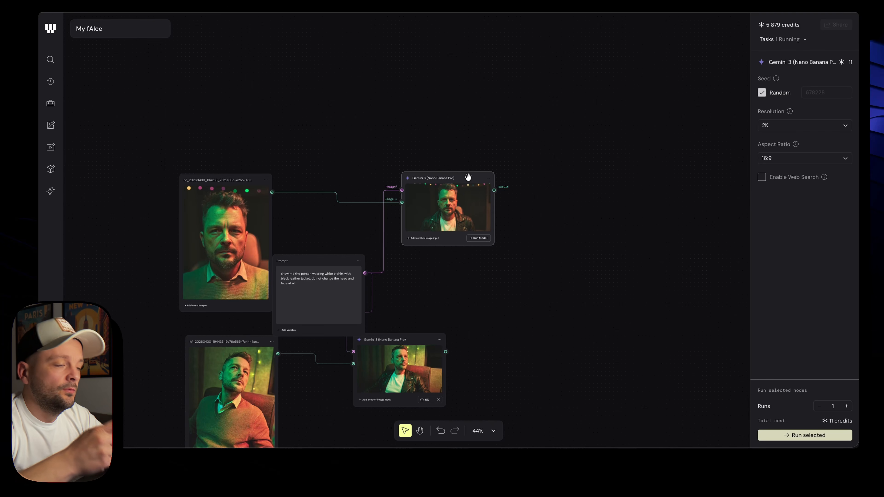
pyautogui.scroll(7, 473, 237)
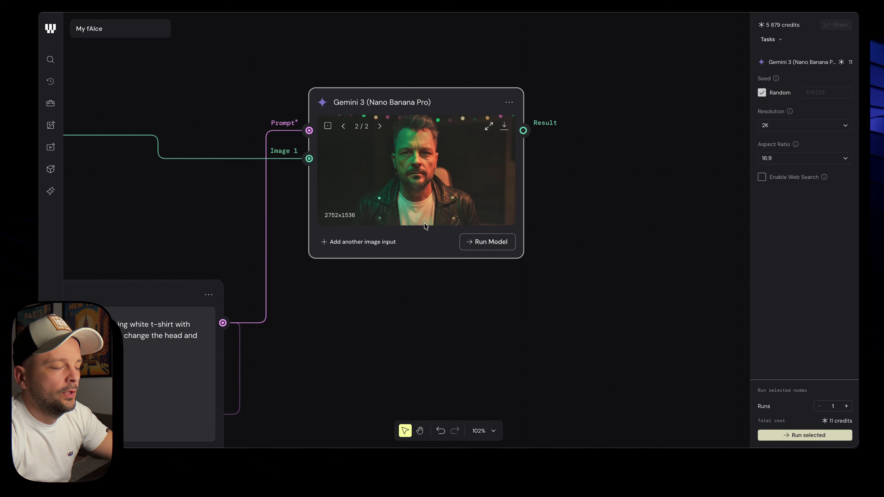
pyautogui.scroll(-6, 426, 227)
pyautogui.scroll(12, 426, 227)
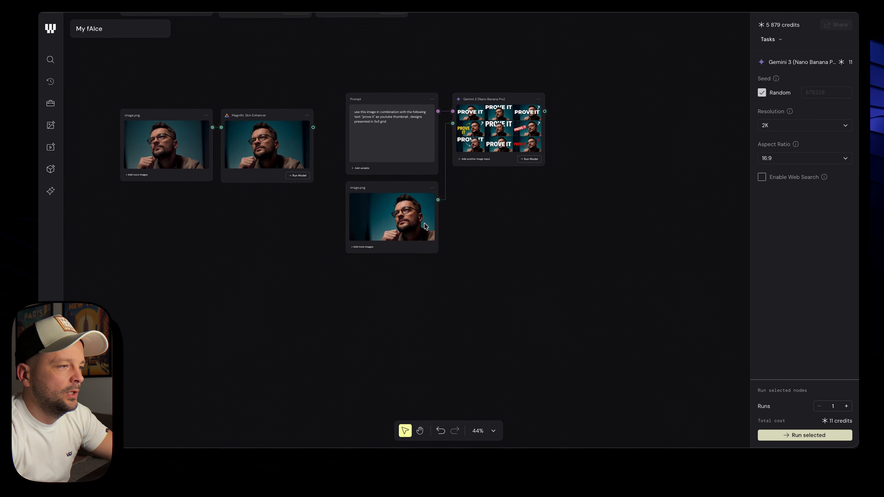
# Replace the quoted 'prove it' text in the prompt with 'THUMBNAIL'
pyautogui.scroll(8, 399, 150)
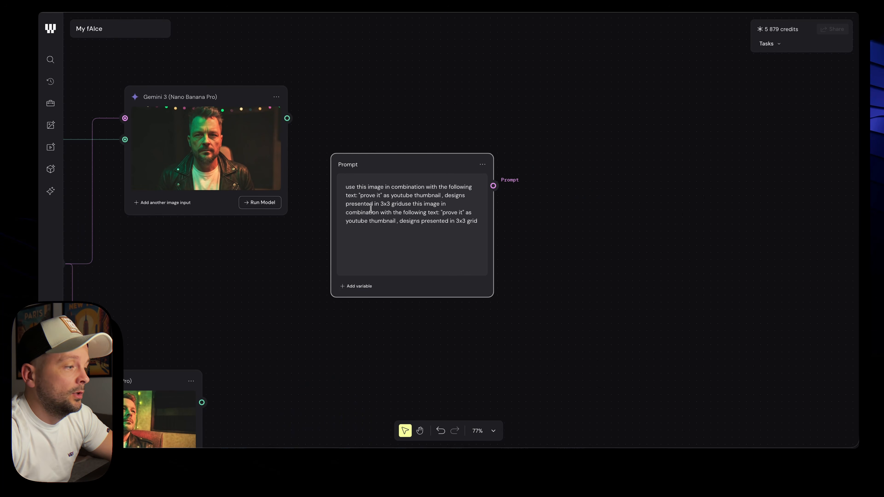
pyautogui.scroll(5, 370, 195)
pyautogui.moveTo(353, 195); pyautogui.dragTo(385, 196)
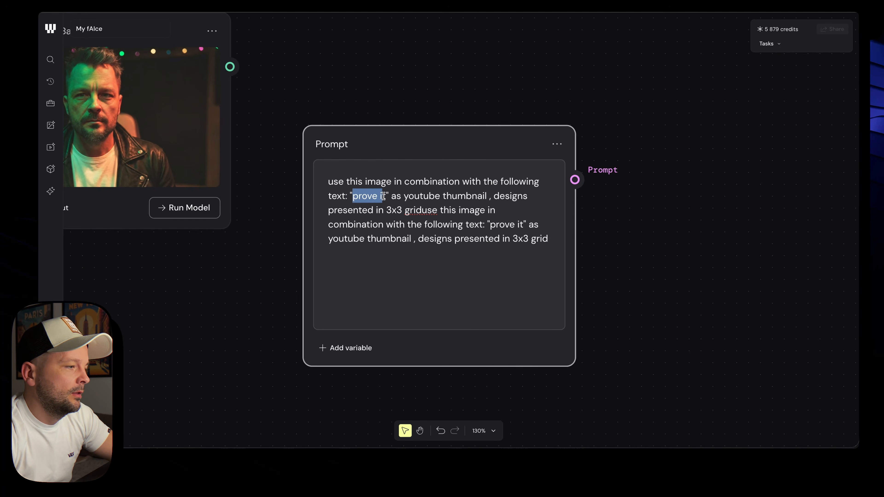
pyautogui.write('THUMBNAIL')
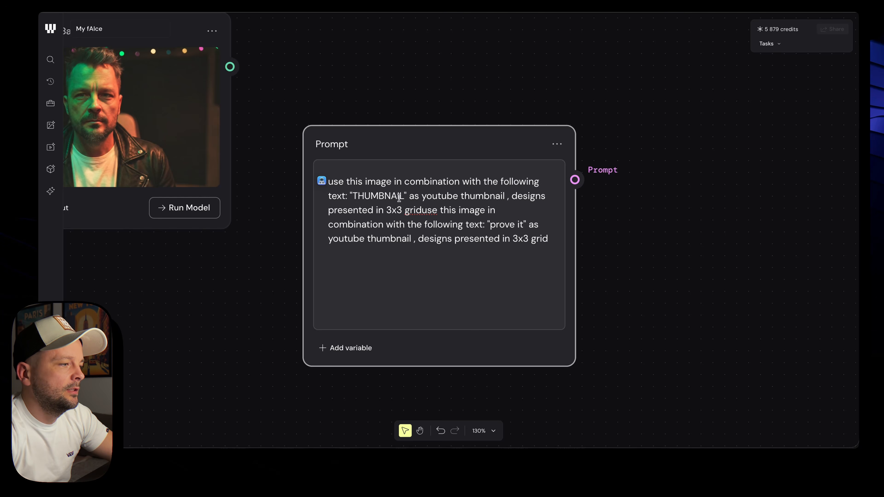
# Delete the duplicated prompt half and add 'you can also split the word if it helps the composition.'
pyautogui.click(422, 211)
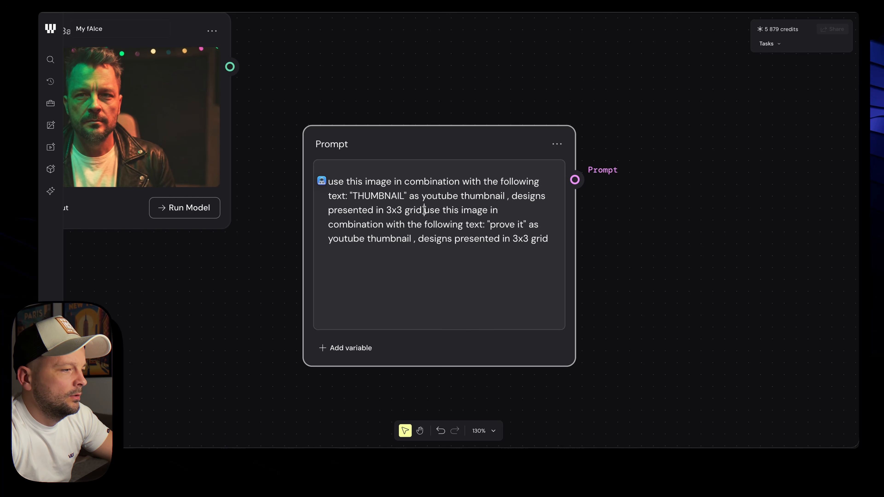
pyautogui.keyDown('shift'); pyautogui.click(548, 237); pyautogui.keyUp('shift')
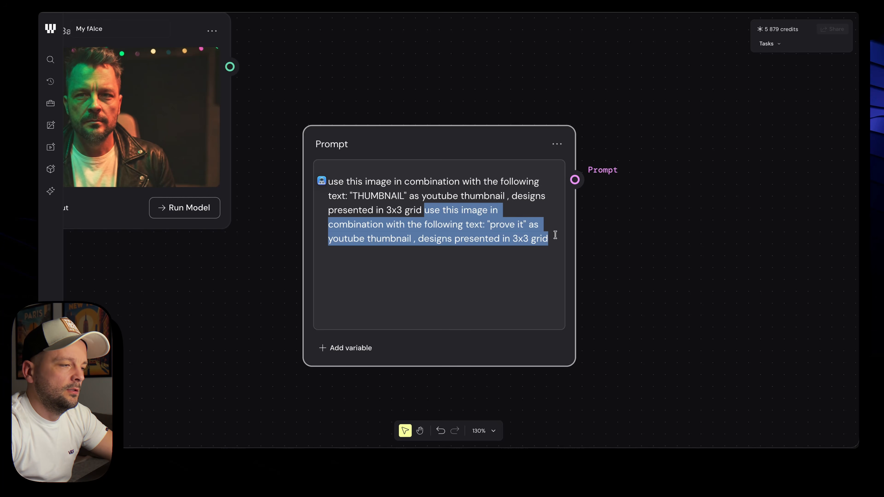
pyautogui.press('BackSpace')
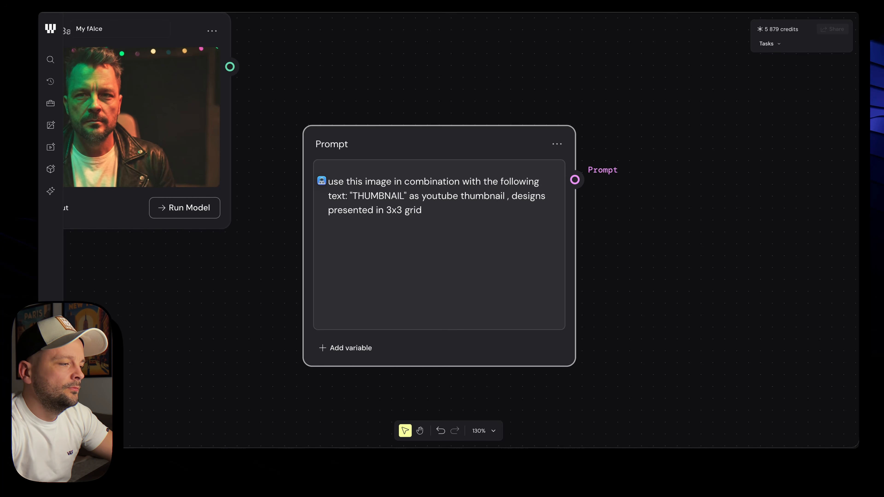
pyautogui.write('you can ')
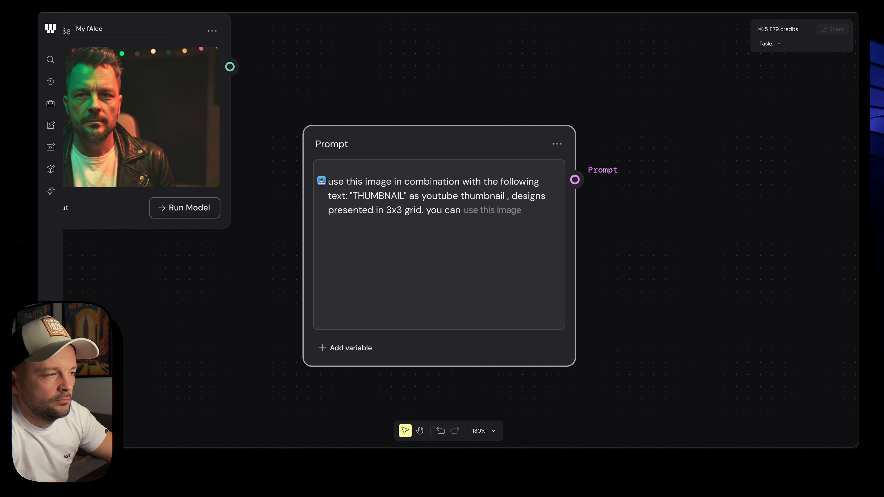
pyautogui.write('also sp')
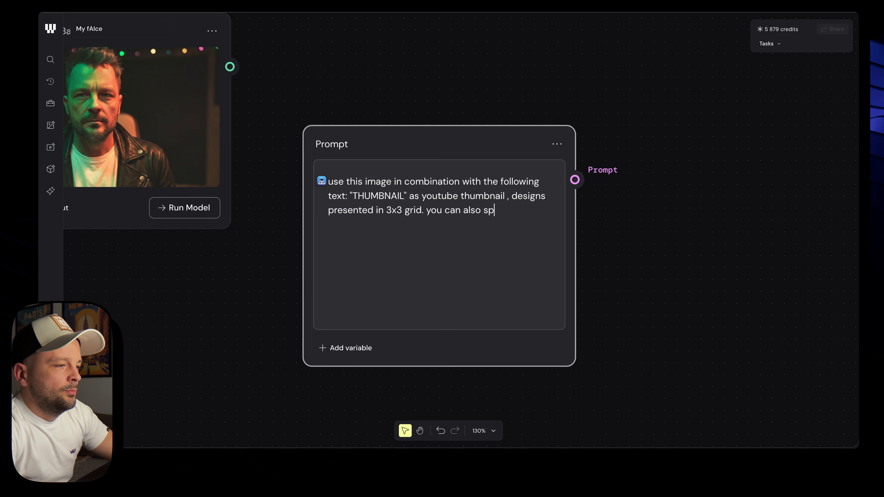
pyautogui.write('lit the word if')
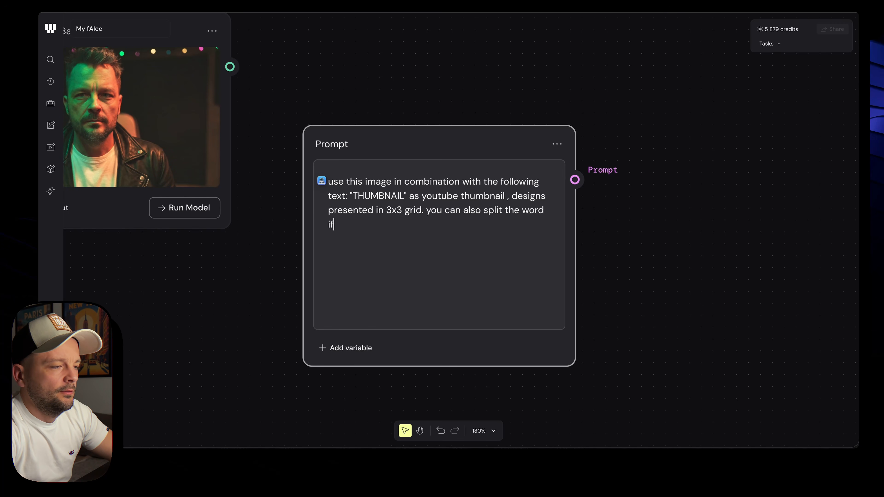
pyautogui.write(' it helps ')
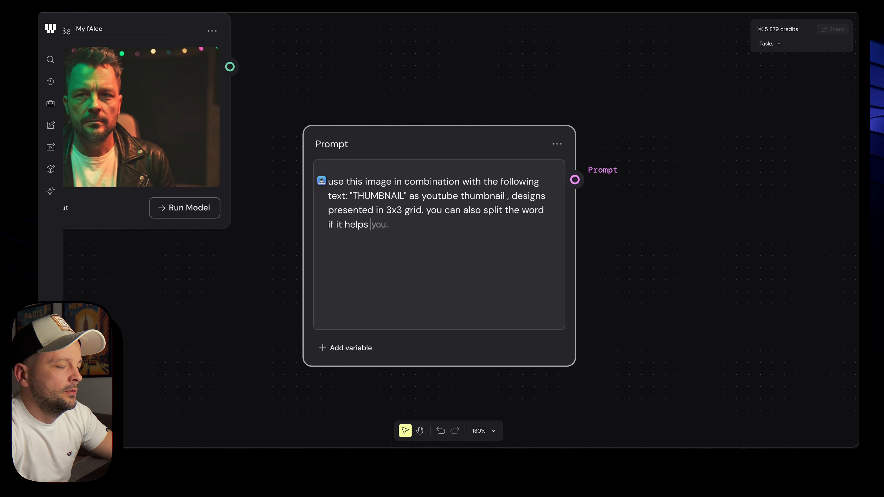
pyautogui.write('the composition.')
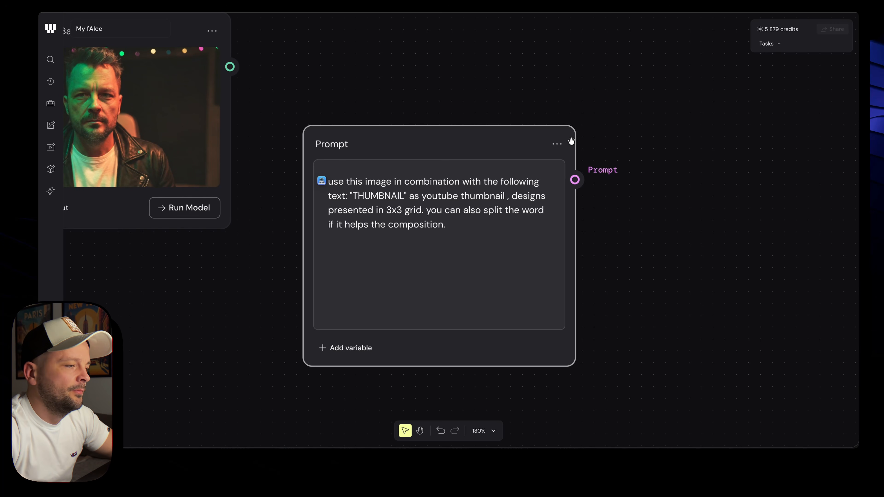
pyautogui.scroll(-5, 571, 141)
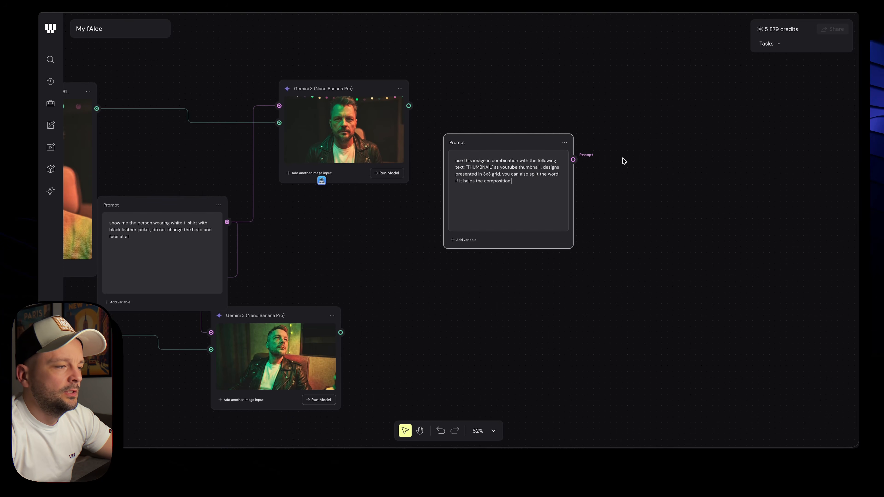
pyautogui.moveTo(525, 141); pyautogui.dragTo(503, 198)
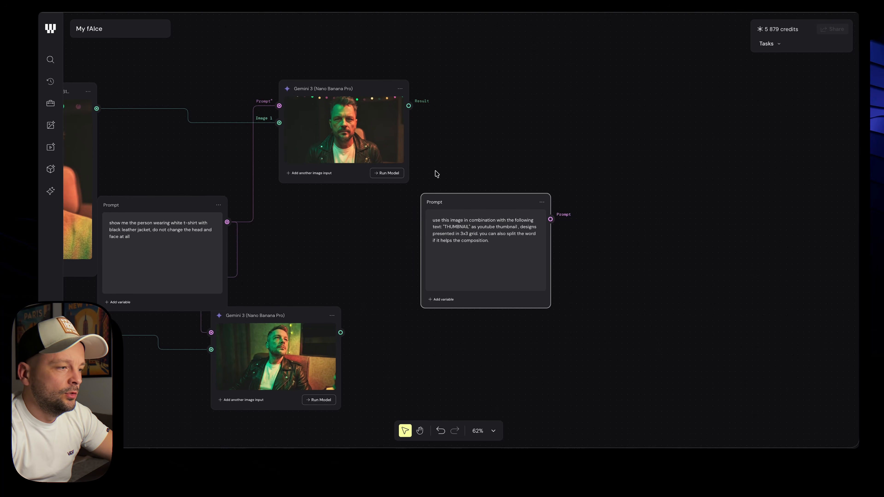
# Append 'you can also move the person position to the side if it helps the composition to be better.'
pyautogui.hscroll(2, 425, 169)
pyautogui.scroll(-1, 425, 169)
pyautogui.scroll(5, 414, 164)
pyautogui.scroll(1, 461, 216)
pyautogui.hscroll(-1, 462, 216)
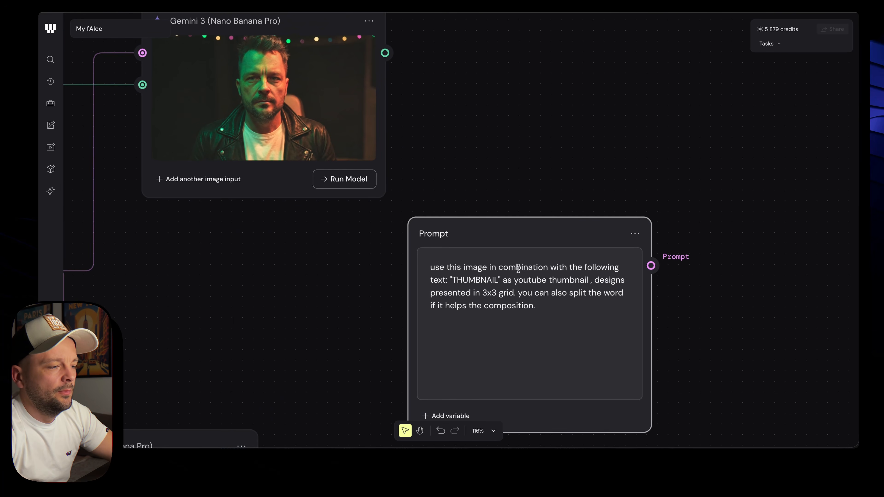
pyautogui.click(523, 277)
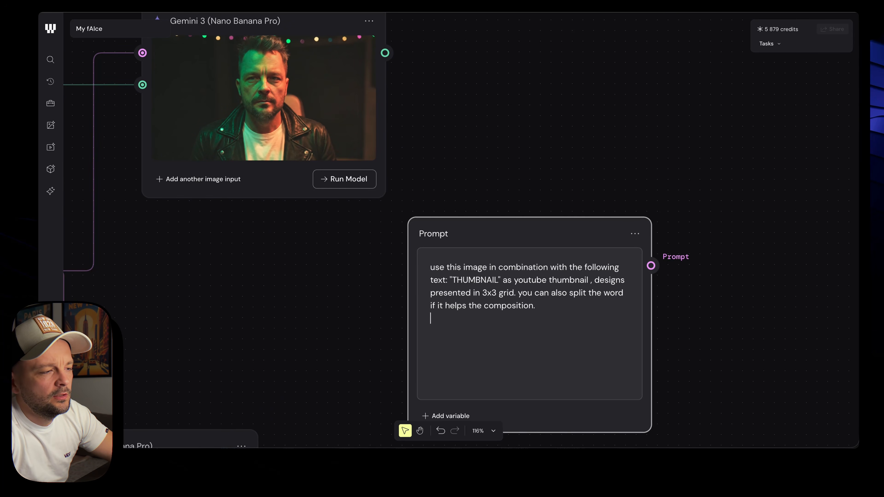
pyautogui.write('you can')
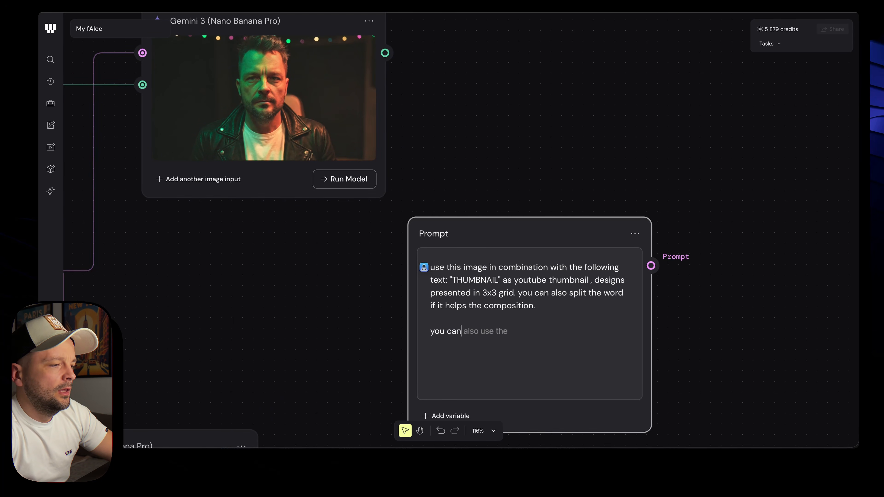
pyautogui.write(' also')
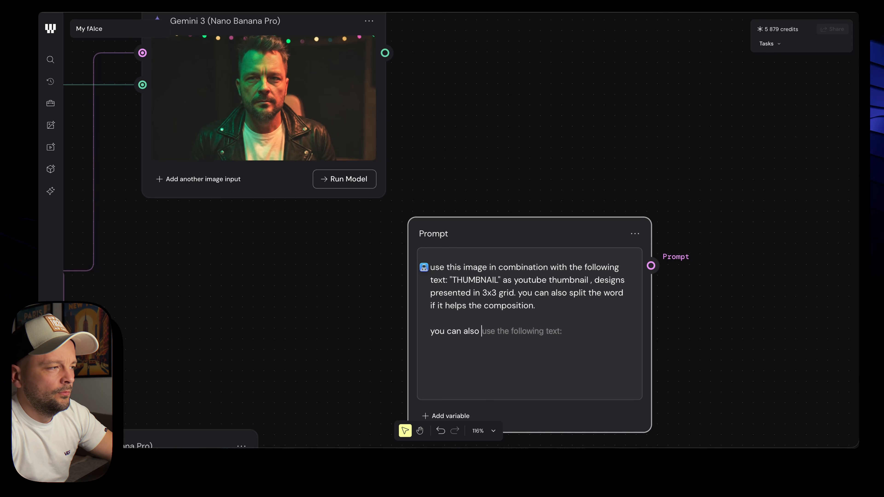
pyautogui.write(' move the')
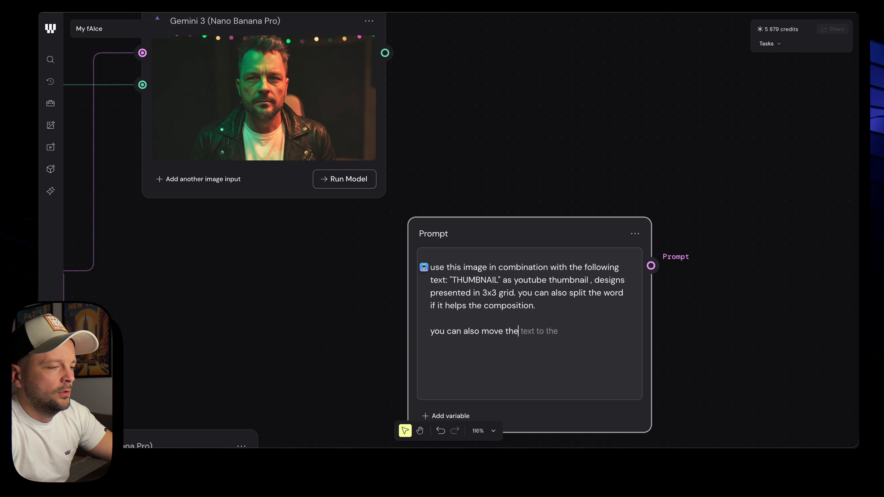
pyautogui.write(' person position i')
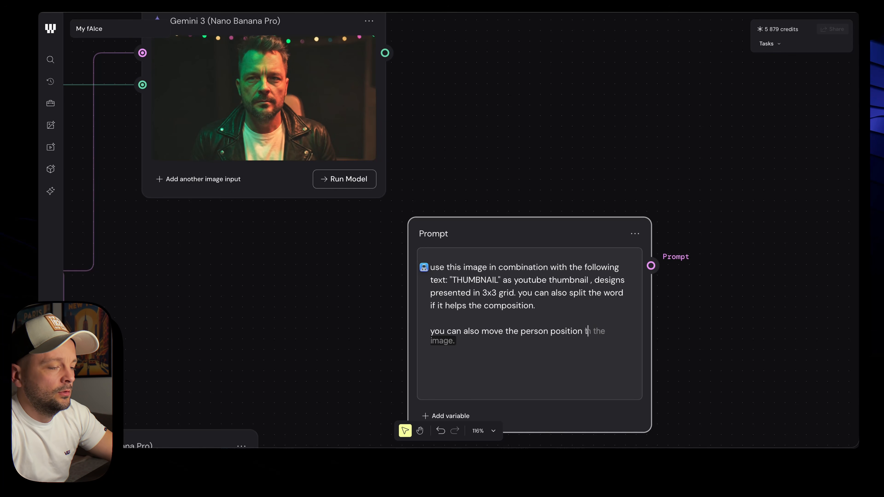
pyautogui.press('BackSpace')
pyautogui.write('to the side if ')
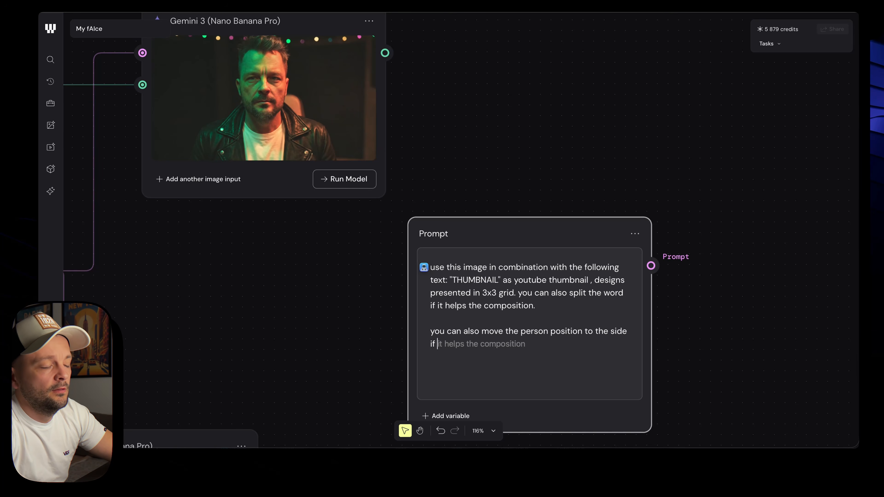
pyautogui.write('it hels')
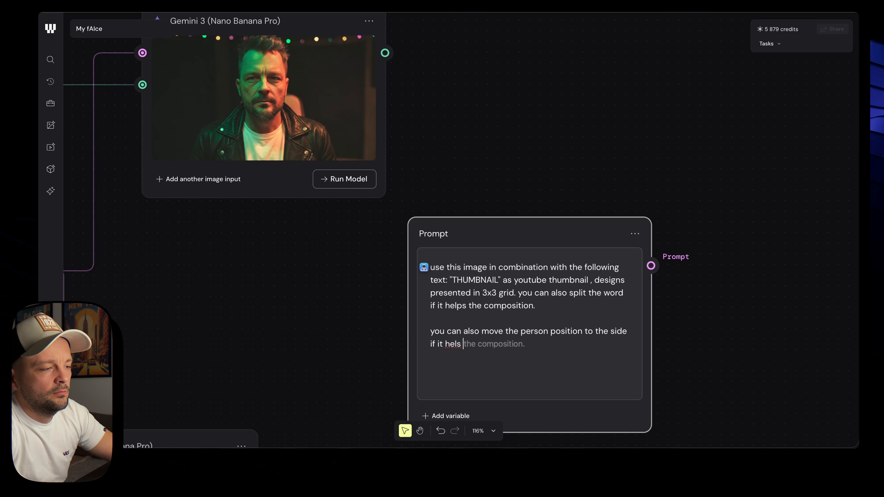
pyautogui.press('BackSpace')
pyautogui.press('BackSpace')
pyautogui.write('ps')
pyautogui.press('Tab')
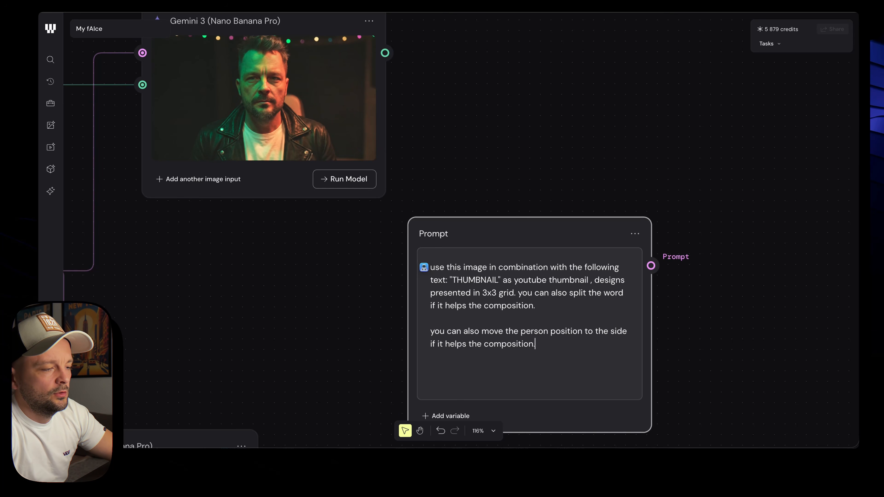
pyautogui.write('to be better.')
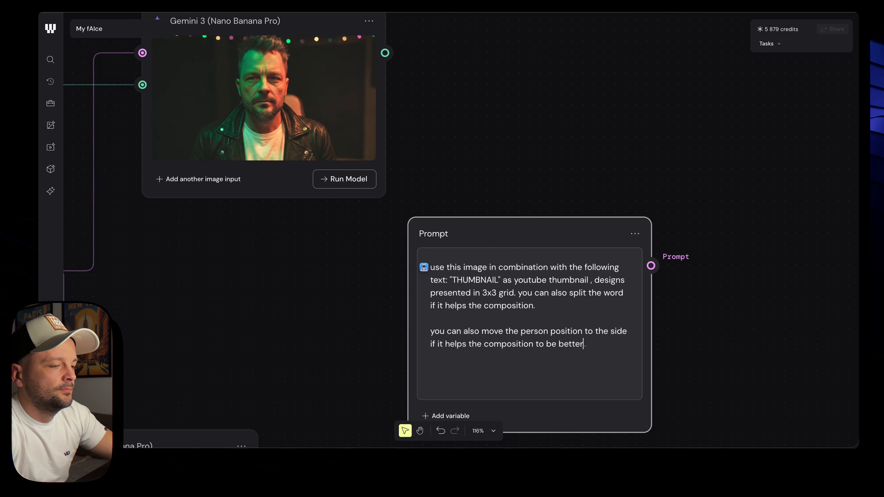
pyautogui.scroll(-5, 599, 194)
pyautogui.rightClick(613, 146)
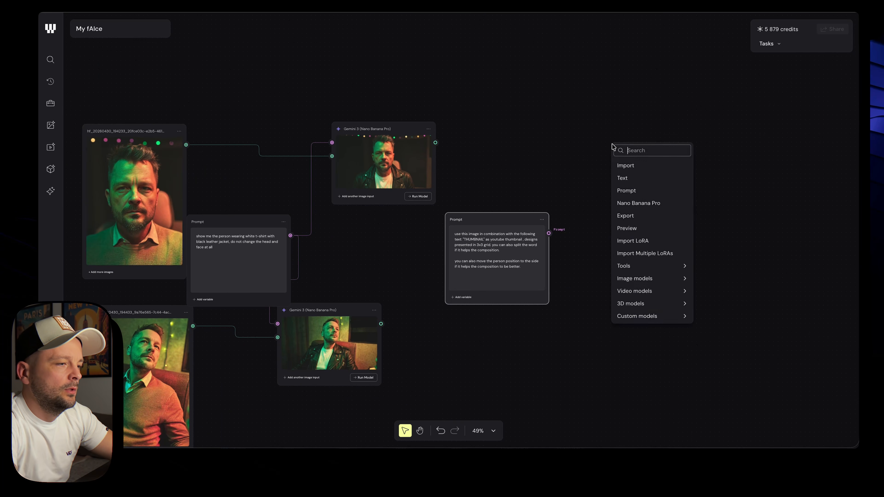
# Add a Nano Banana Pro node and a ChatGPT Images 2.0 Edit node placed below it
pyautogui.click(638, 202)
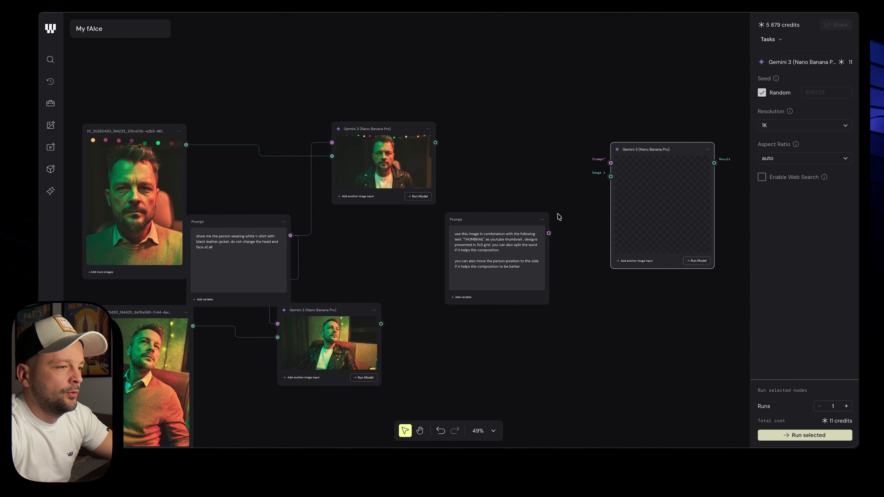
pyautogui.rightClick(519, 317)
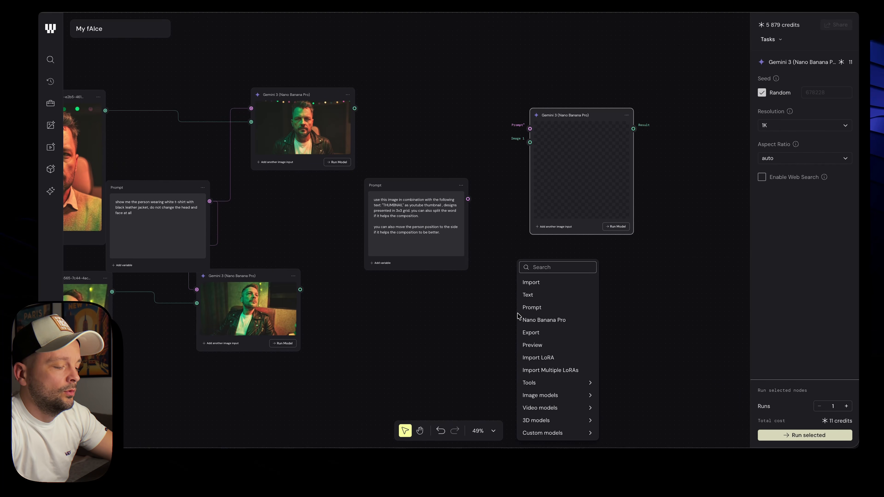
pyautogui.write('gpt')
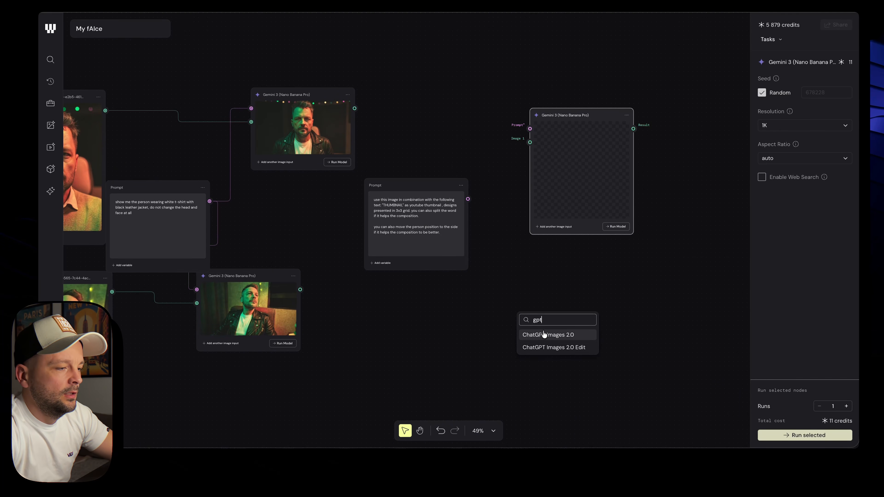
pyautogui.click(546, 347)
pyautogui.moveTo(546, 318); pyautogui.dragTo(564, 252)
# Feed the thumbnail prompt and top portrait result into the new nodes and run both
pyautogui.moveTo(468, 199); pyautogui.dragTo(532, 264)
pyautogui.moveTo(353, 106); pyautogui.dragTo(532, 278)
pyautogui.click(616, 226)
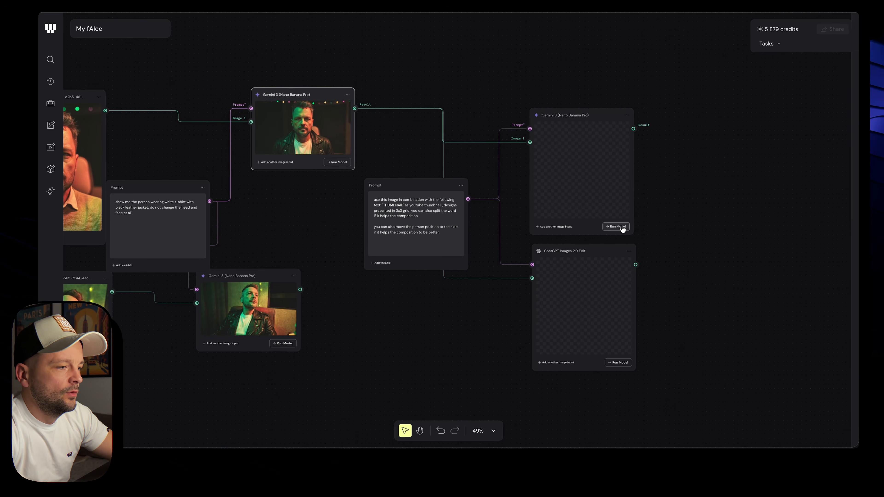
pyautogui.click(619, 364)
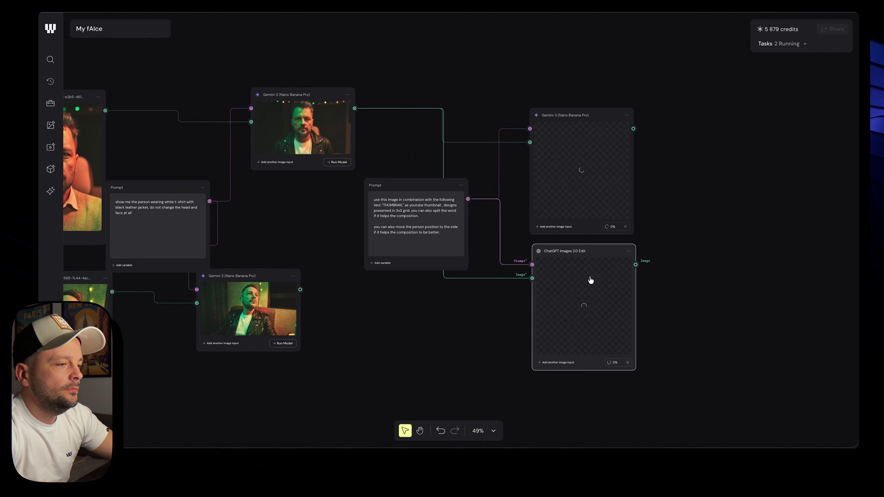
# Duplicate the two new model nodes and move the copies down and right
pyautogui.moveTo(585, 238); pyautogui.dragTo(614, 142)
pyautogui.scroll(-4, 533, 361)
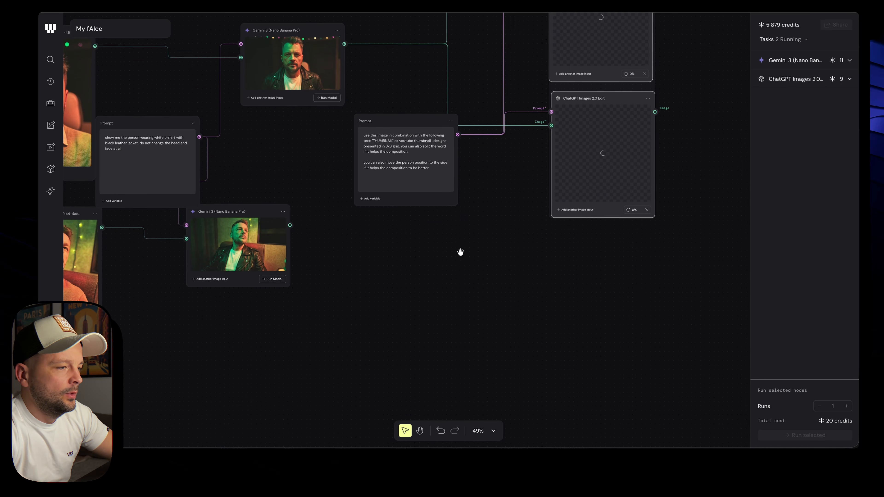
pyautogui.press('super+v')
pyautogui.scroll(-3, 460, 252)
pyautogui.moveTo(446, 218); pyautogui.dragTo(517, 266)
# Connect the thumbnail prompt and seated portrait to both copied nodes, then run them
pyautogui.scroll(3, 511, 247)
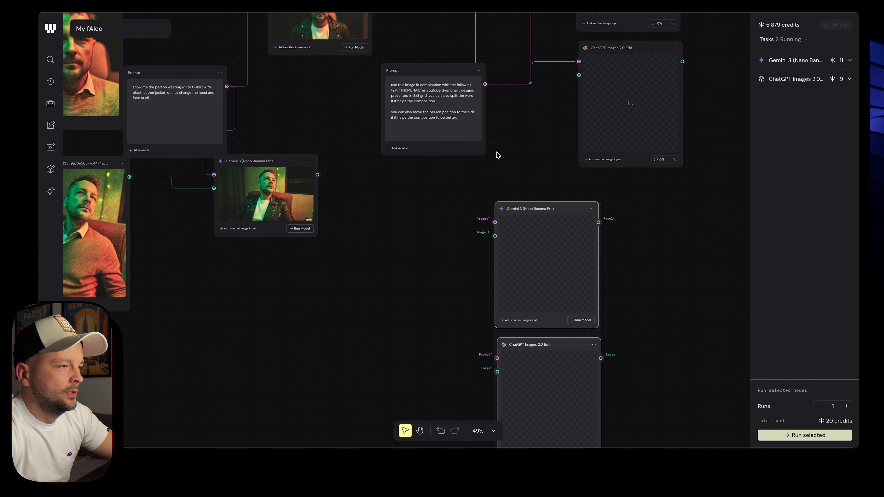
pyautogui.click(496, 153)
pyautogui.moveTo(486, 84); pyautogui.dragTo(494, 223)
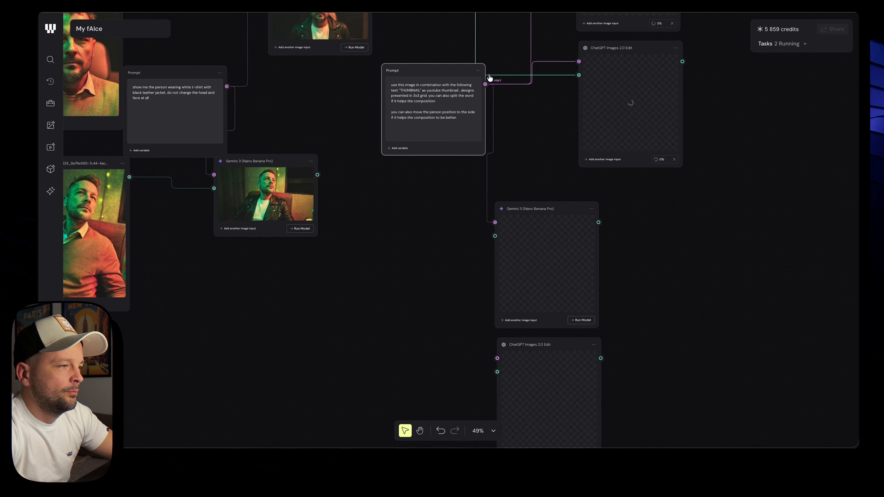
pyautogui.moveTo(485, 83); pyautogui.dragTo(497, 359)
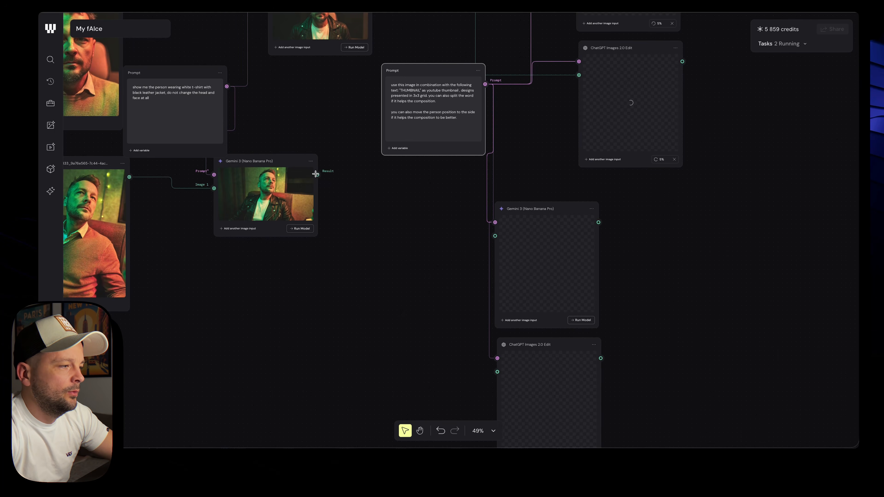
pyautogui.moveTo(317, 175); pyautogui.dragTo(495, 235)
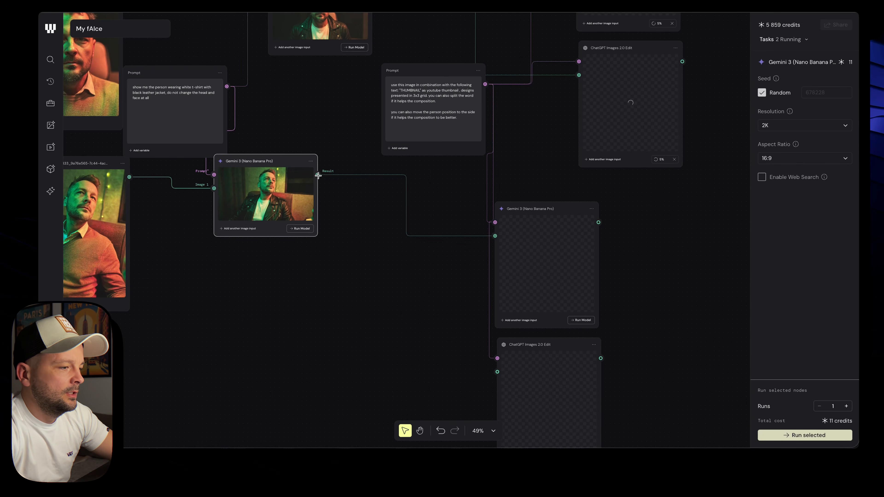
pyautogui.moveTo(317, 175); pyautogui.dragTo(495, 372)
pyautogui.scroll(-5, 495, 371)
pyautogui.hscroll(4, 494, 371)
pyautogui.click(509, 234)
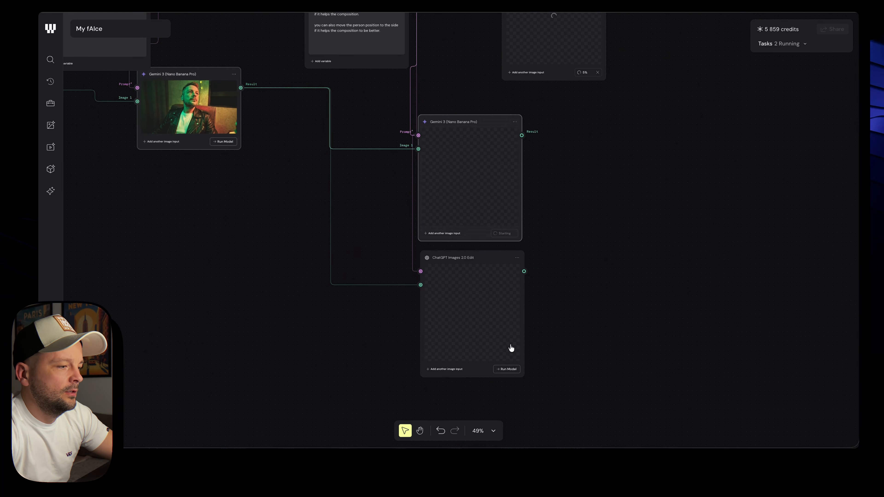
pyautogui.click(508, 369)
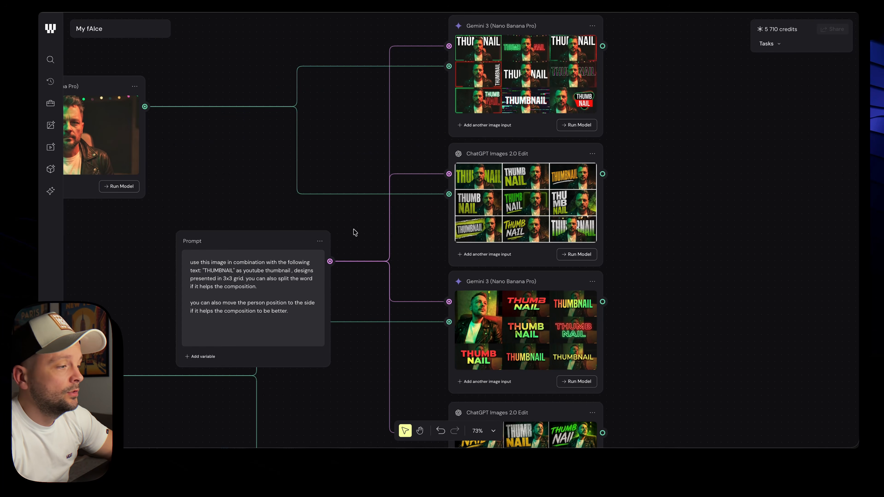
# Page the Gemini node's result carousel back to the first thumbnail grid
pyautogui.hscroll(-3, 355, 231)
pyautogui.scroll(1, 355, 232)
pyautogui.scroll(-3, 355, 233)
pyautogui.hscroll(-1, 355, 233)
pyautogui.scroll(4, 414, 257)
pyautogui.hscroll(4, 415, 256)
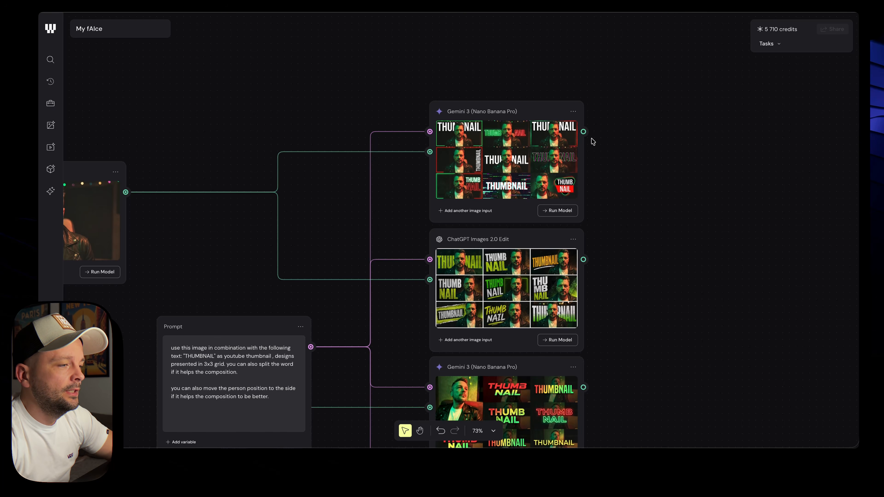
pyautogui.scroll(10, 593, 141)
pyautogui.hscroll(-2, 593, 141)
pyautogui.scroll(-3, 593, 141)
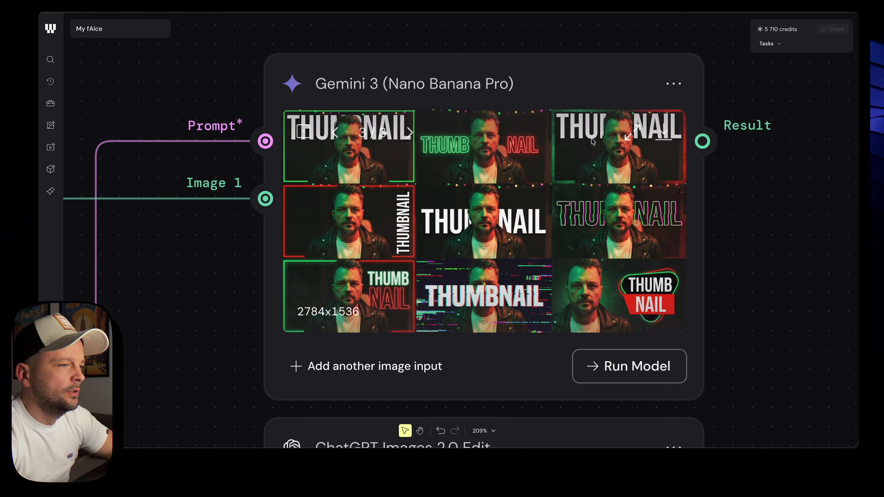
pyautogui.click(334, 136)
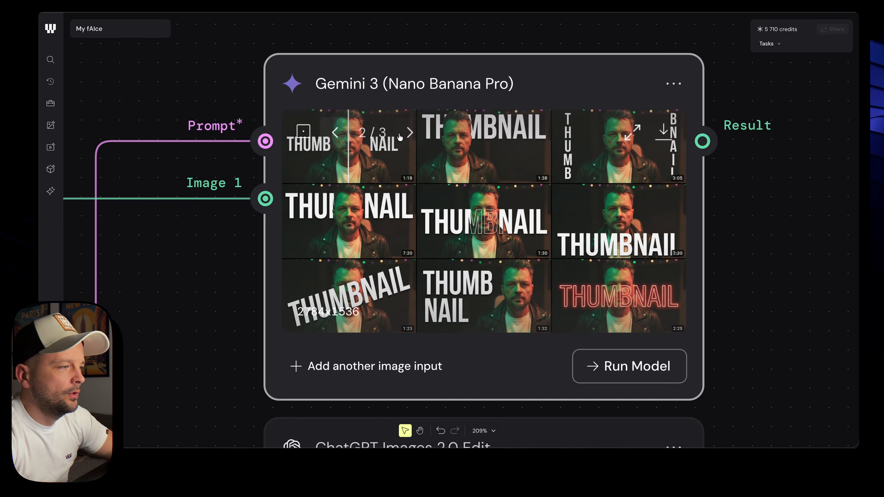
pyautogui.click(346, 139)
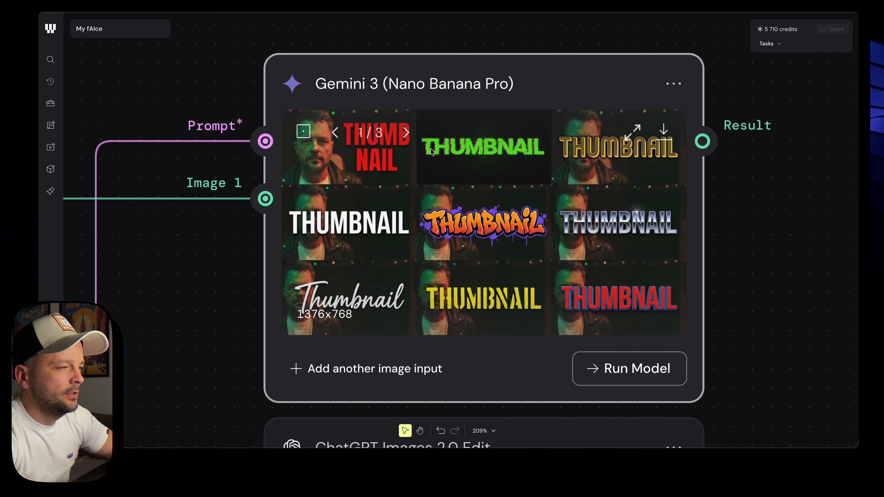
# Advance the carousel to the third result, a 3x3 THUMBNAIL grid, and zoom in
pyautogui.click(407, 133)
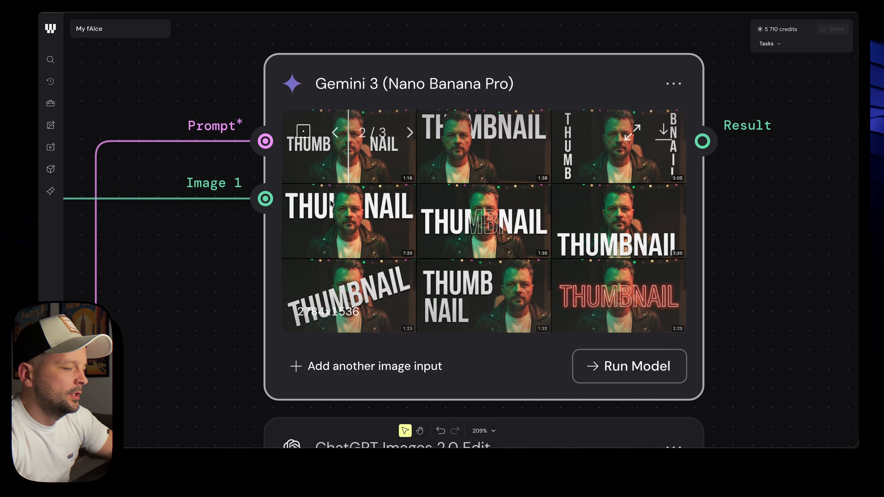
pyautogui.click(410, 132)
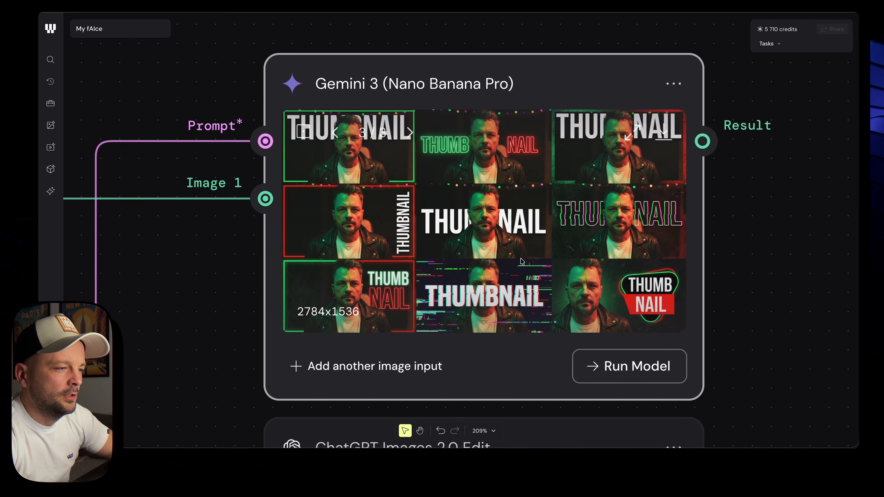
pyautogui.scroll(5, 522, 261)
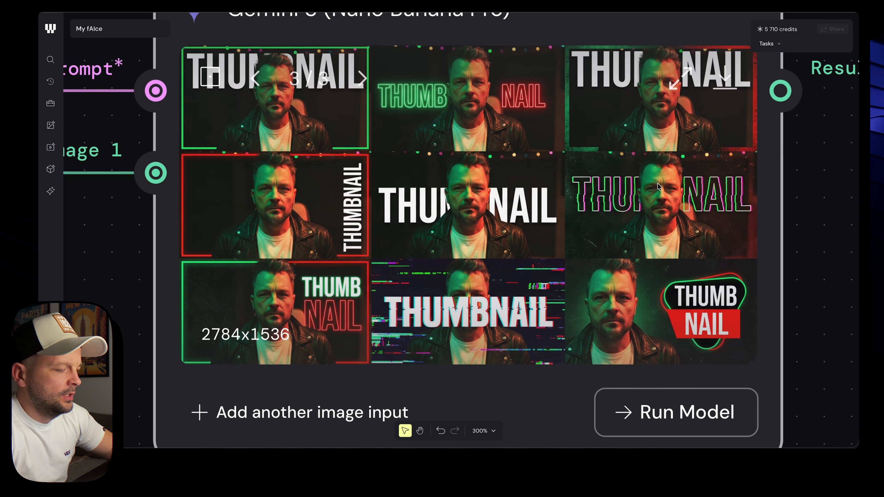
pyautogui.moveTo(609, 162)
pyautogui.mouseDown()
pyautogui.moveTo(693, 256)
pyautogui.moveTo(612, 227)
pyautogui.mouseUp()
pyautogui.moveTo(587, 315)
pyautogui.mouseDown()
pyautogui.moveTo(662, 299)
pyautogui.moveTo(598, 304)
pyautogui.mouseUp()
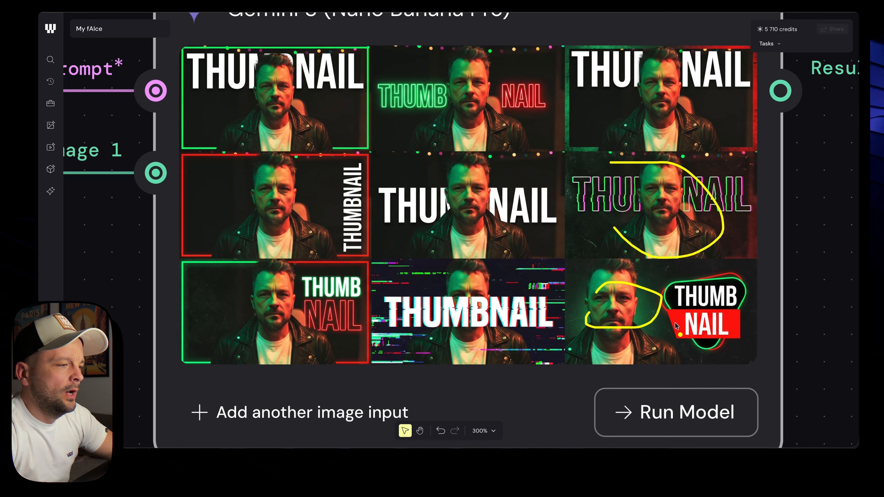
pyautogui.scroll(-10, 675, 323)
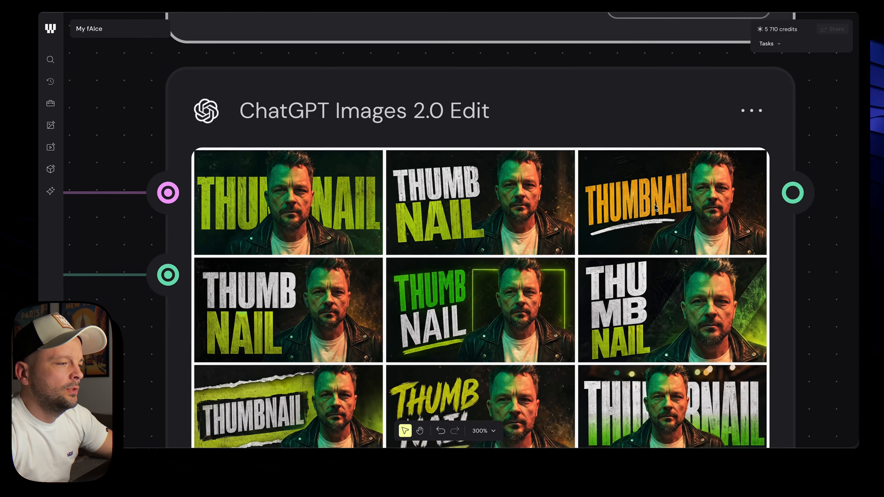
pyautogui.scroll(-3, 655, 208)
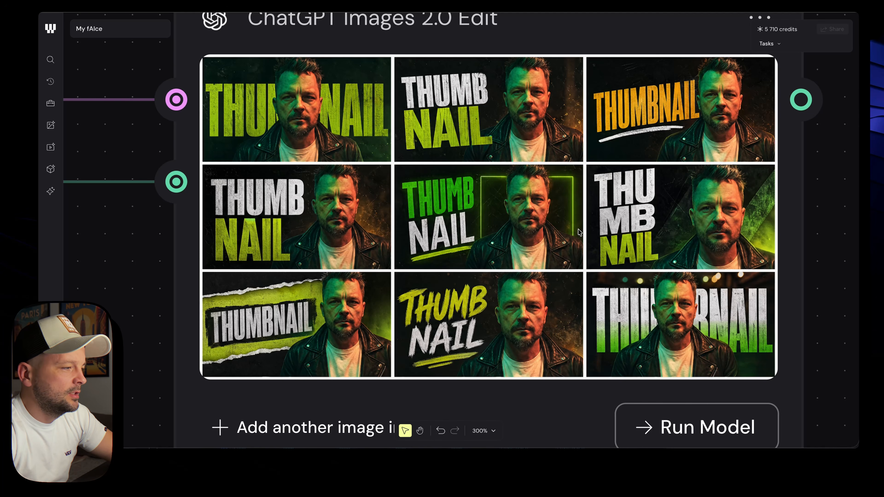
pyautogui.scroll(-5, 817, 225)
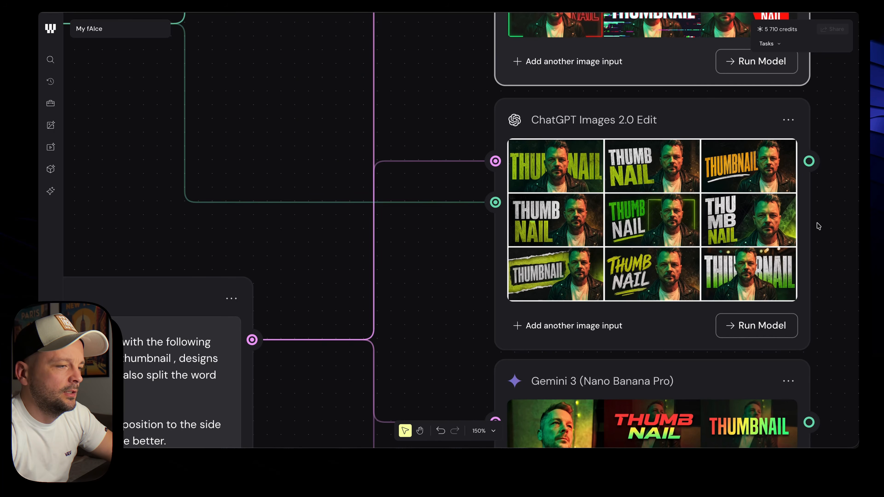
# Step the lower Gemini node's results back from 4/4 to the first image
pyautogui.scroll(-5, 725, 255)
pyautogui.scroll(-3, 726, 255)
pyautogui.scroll(3, 394, 168)
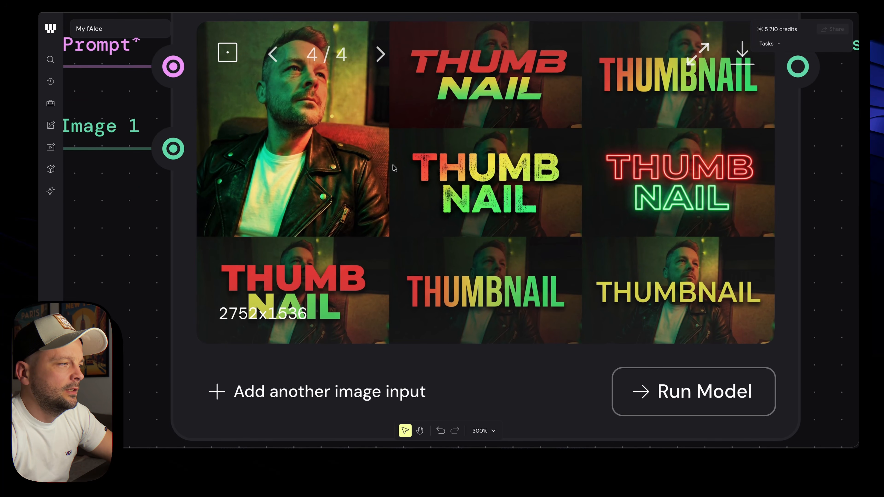
pyautogui.scroll(2, 404, 169)
pyautogui.click(274, 126)
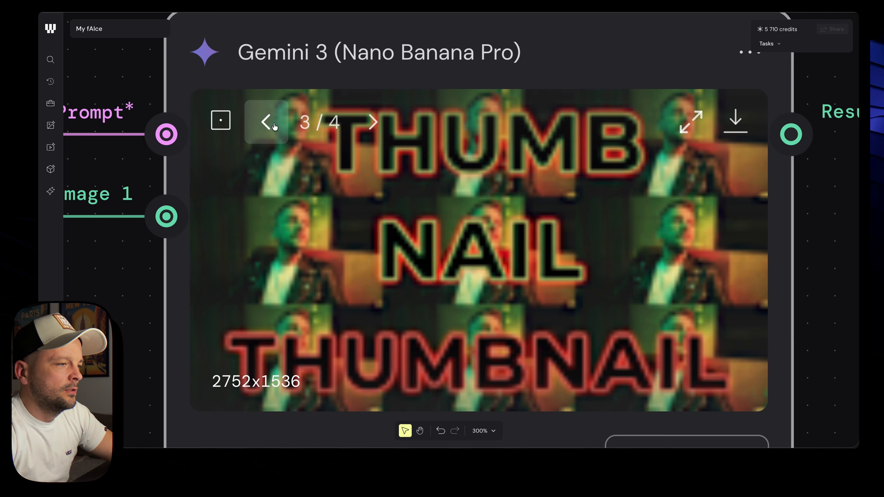
pyautogui.click(266, 122)
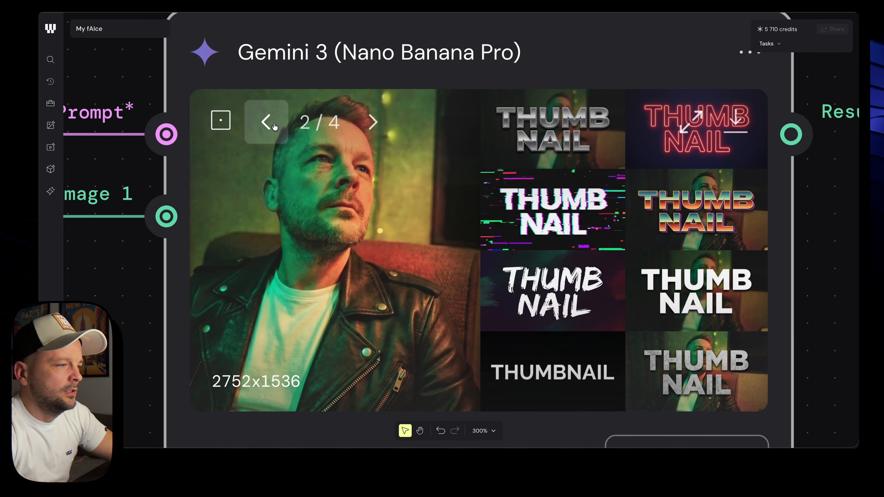
pyautogui.click(269, 122)
# Return to result 2/4 and pan around the canvas to inspect it
pyautogui.click(372, 121)
pyautogui.scroll(-5, 474, 166)
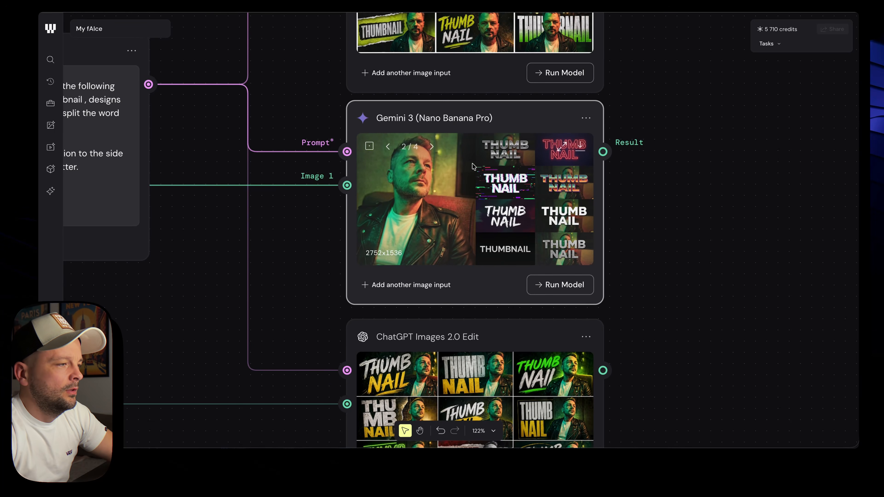
pyautogui.hscroll(-6, 473, 166)
pyautogui.scroll(2, 473, 166)
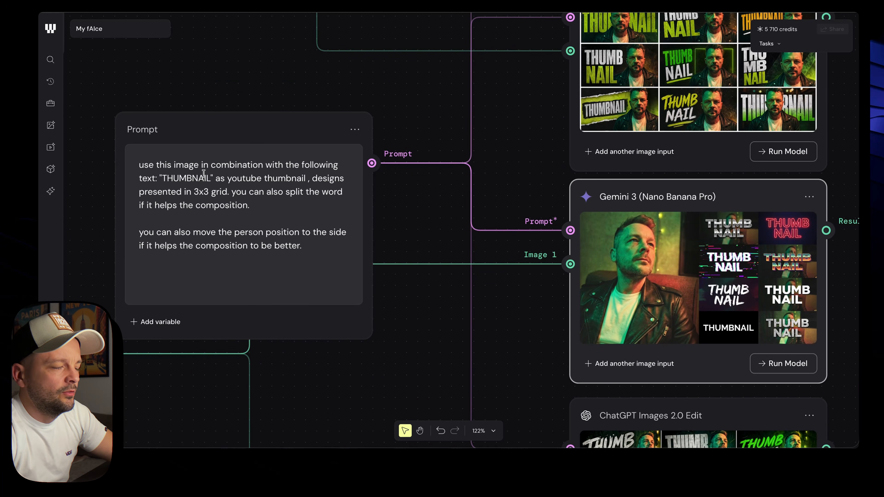
pyautogui.scroll(3, 204, 174)
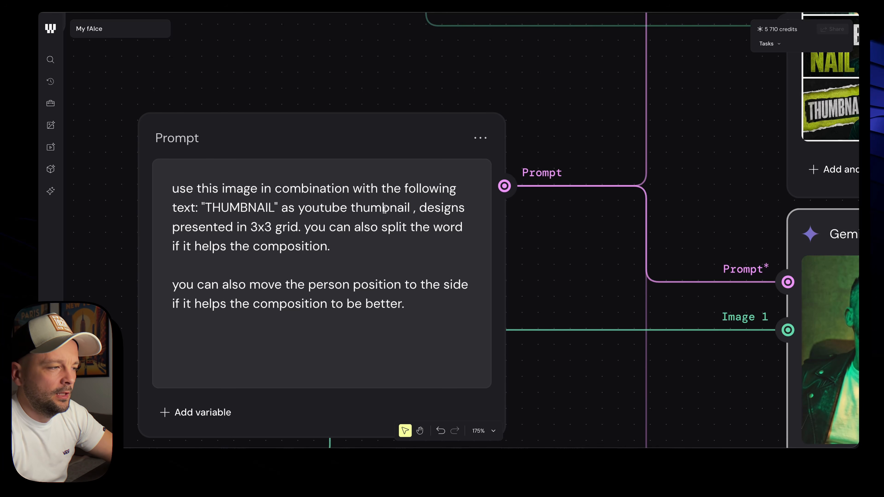
pyautogui.scroll(-4, 597, 274)
pyautogui.hscroll(8, 597, 274)
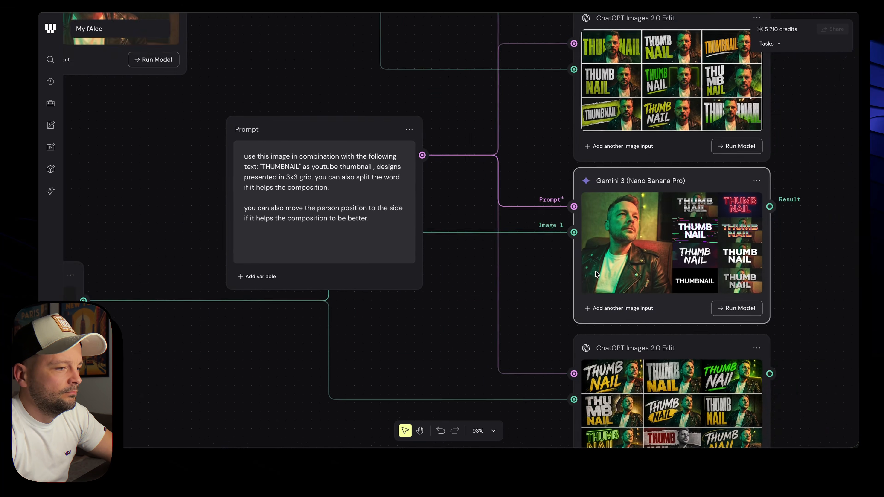
pyautogui.scroll(-6, 596, 274)
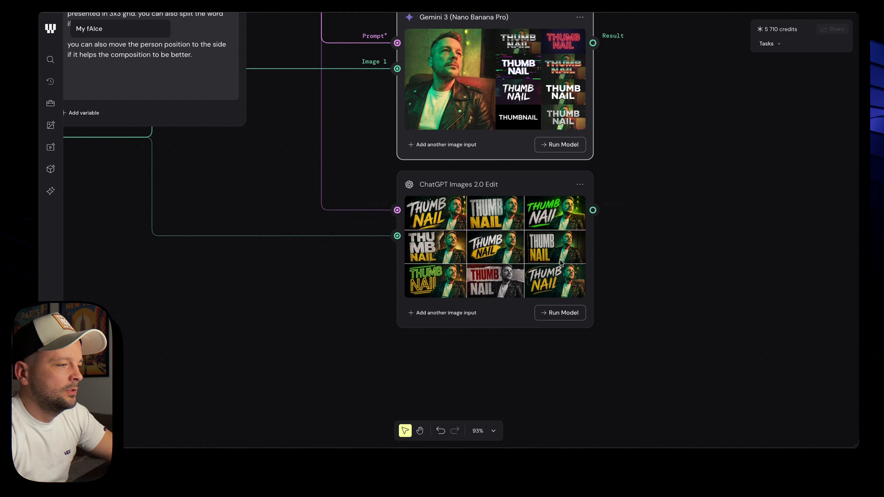
pyautogui.scroll(5, 528, 247)
pyautogui.scroll(3, 528, 247)
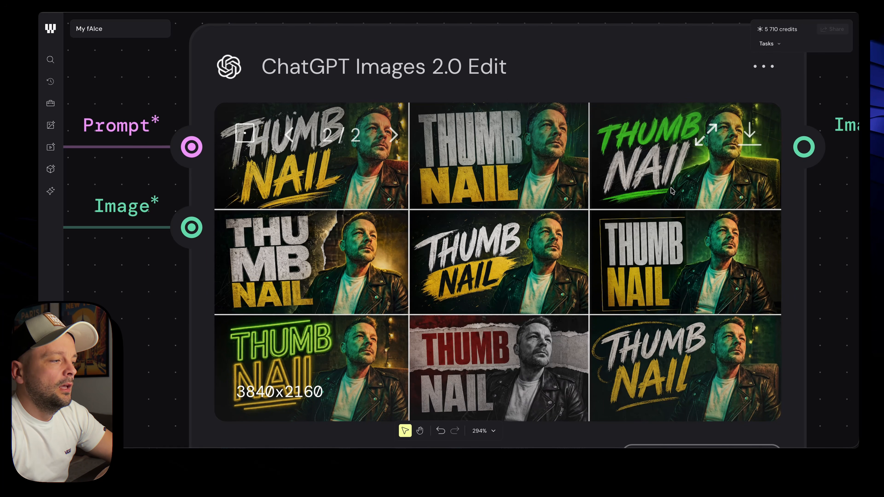
pyautogui.scroll(-10, 802, 215)
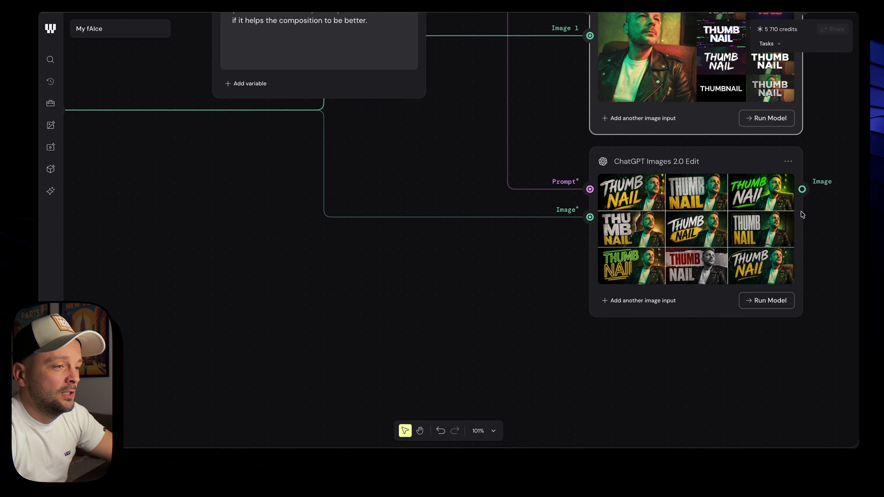
pyautogui.scroll(6, 802, 215)
pyautogui.hscroll(7, 802, 215)
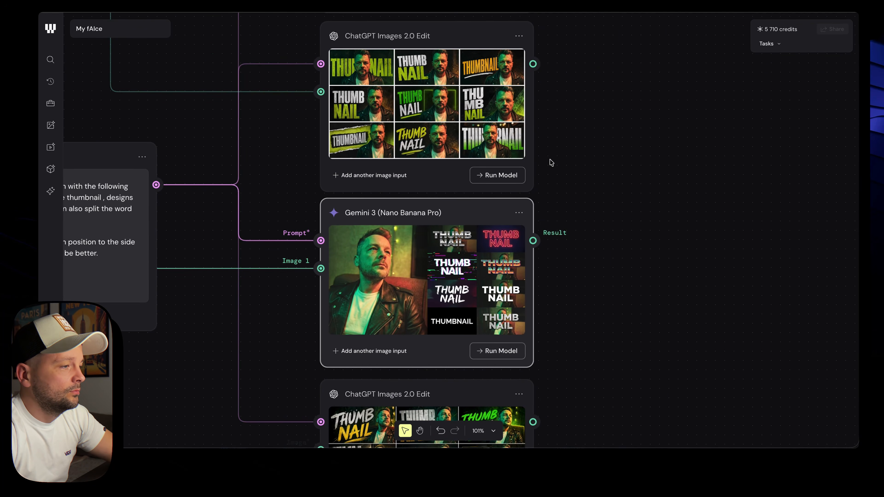
pyautogui.scroll(-5, 552, 162)
pyautogui.scroll(3, 552, 163)
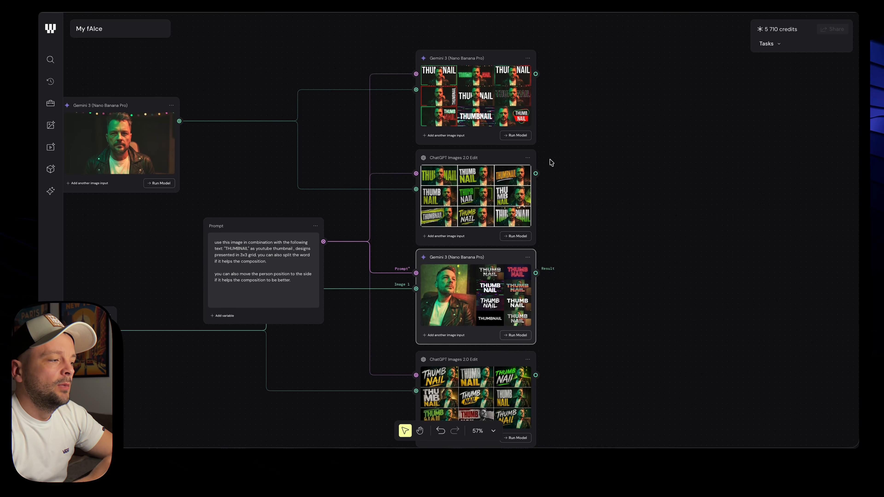
pyautogui.scroll(-3, 382, 307)
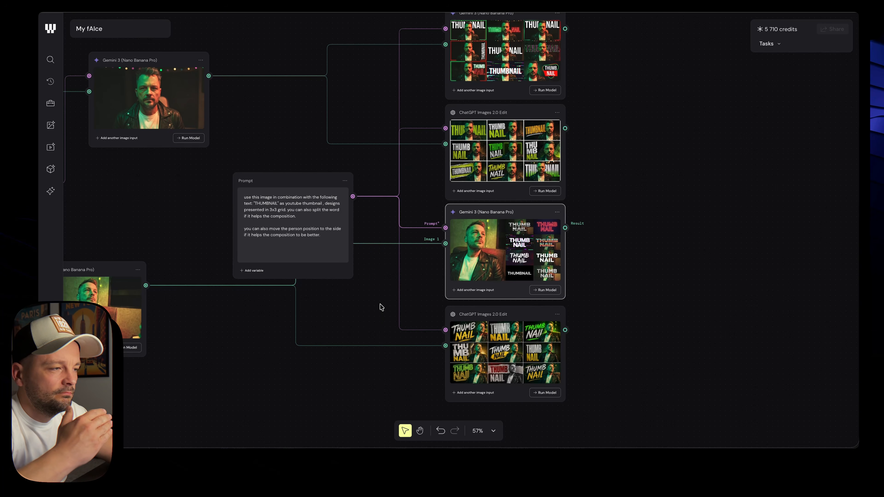
pyautogui.scroll(-4, 386, 335)
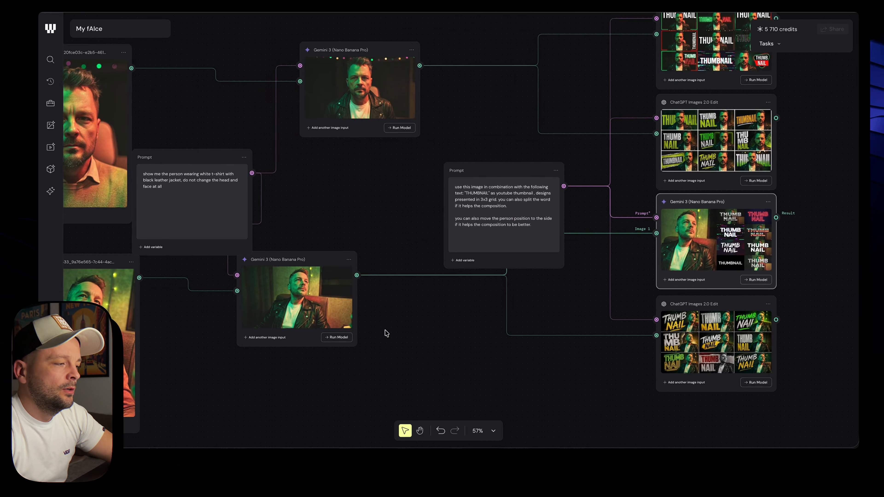
pyautogui.hscroll(3, 432, 313)
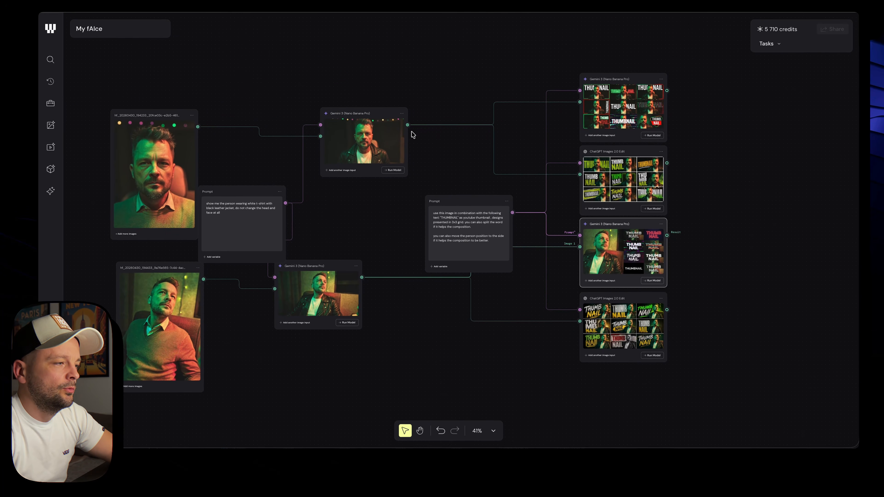
pyautogui.click(407, 126)
# Add a Magnific Skin Enhancer fed by the upper portrait and run it
pyautogui.moveTo(408, 125); pyautogui.dragTo(438, 143)
pyautogui.write('magn')
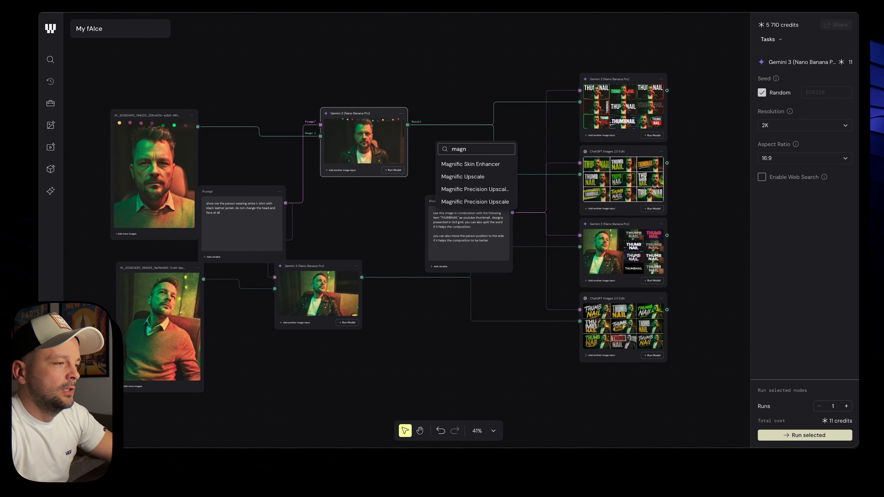
pyautogui.click(470, 164)
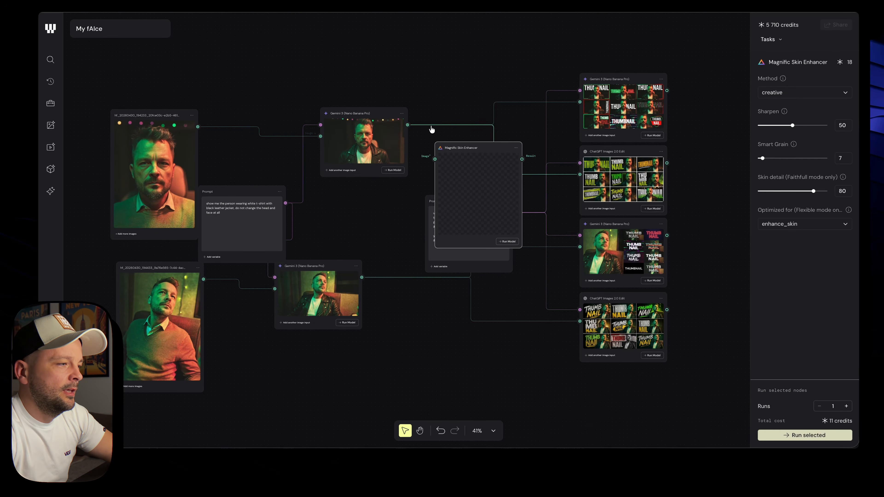
pyautogui.moveTo(456, 156); pyautogui.dragTo(456, 39)
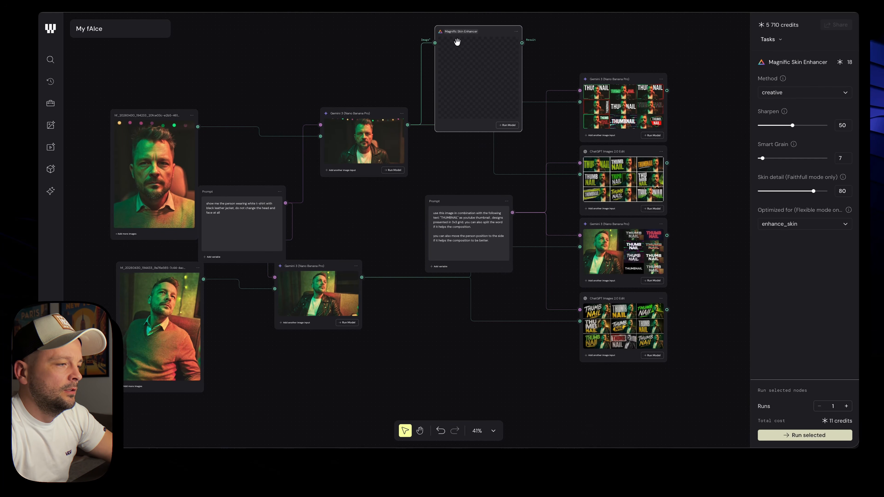
pyautogui.click(507, 125)
pyautogui.scroll(-3, 428, 207)
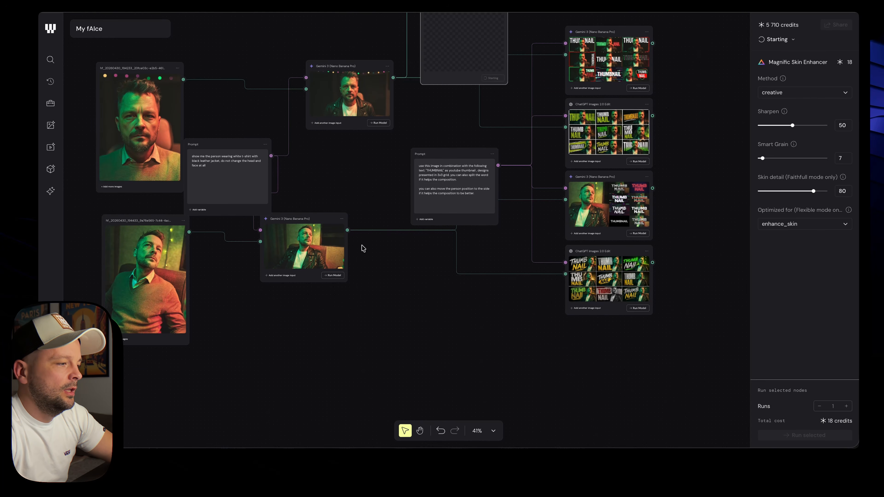
# Add a second Magnific Skin Enhancer fed by the lower portrait and run it
pyautogui.rightClick(423, 334)
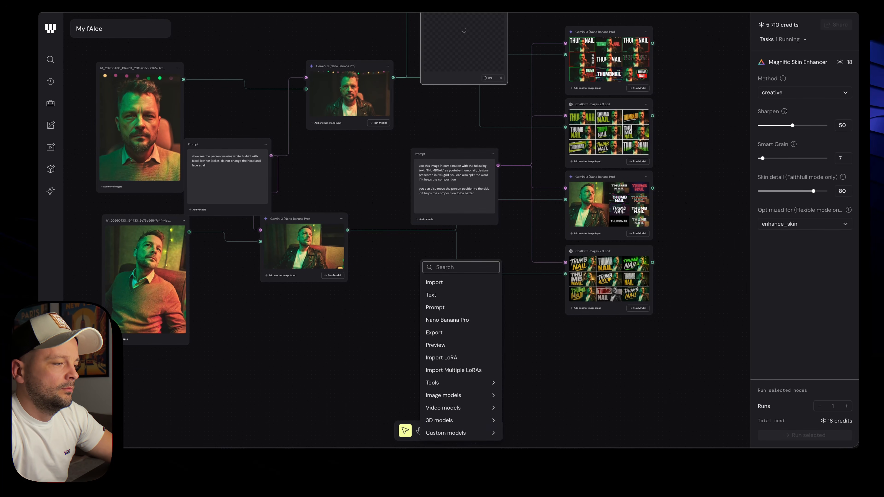
pyautogui.write('magni')
pyautogui.click(455, 352)
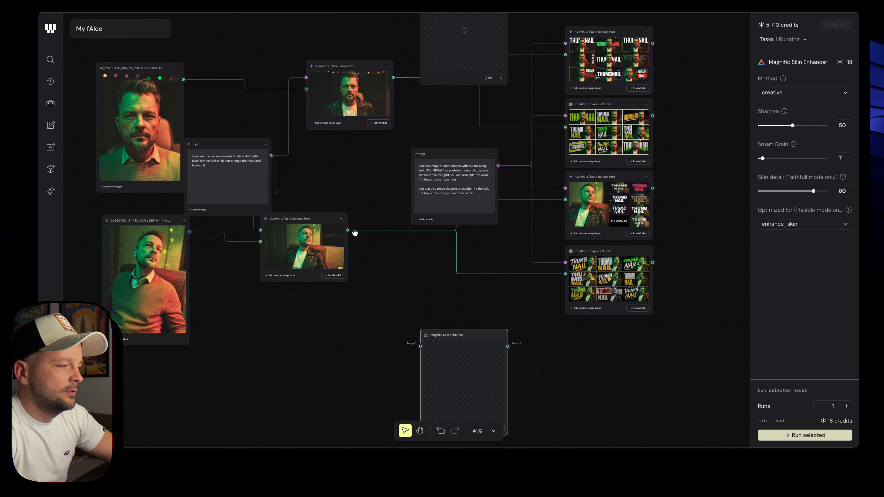
pyautogui.moveTo(347, 230); pyautogui.dragTo(450, 249)
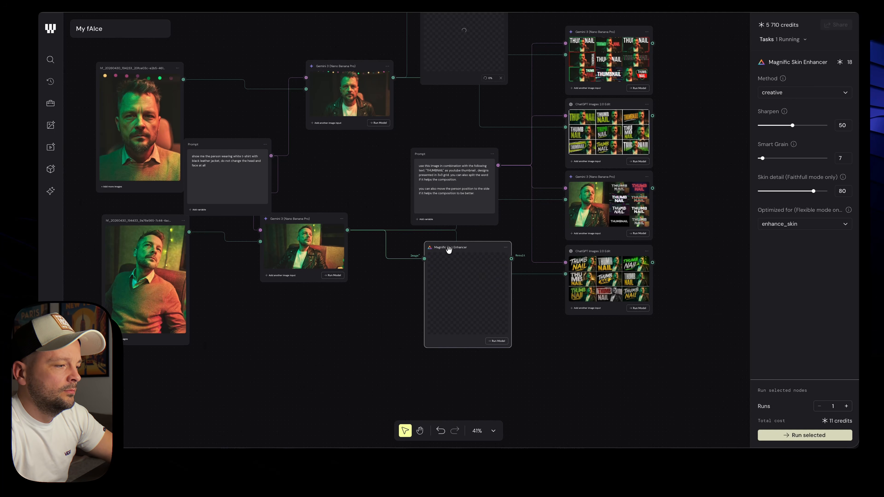
pyautogui.click(500, 344)
pyautogui.hscroll(2, 544, 366)
pyautogui.scroll(2, 545, 367)
pyautogui.scroll(2, 545, 367)
pyautogui.hscroll(1, 544, 366)
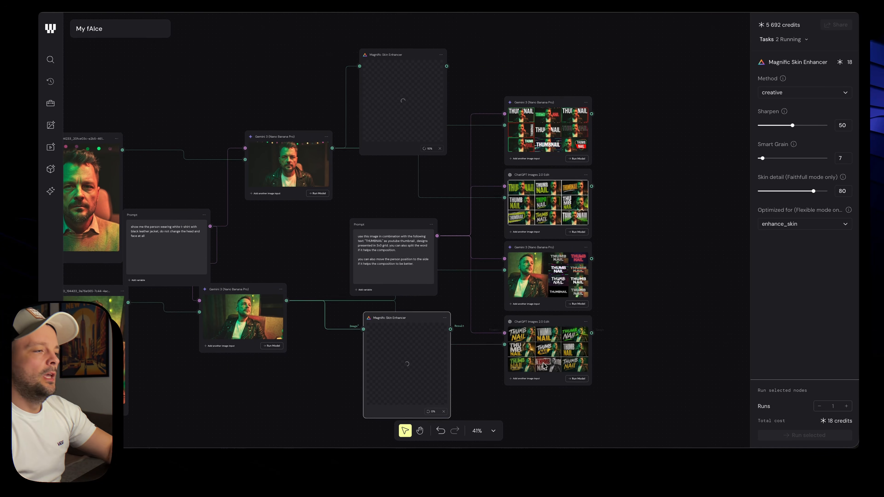